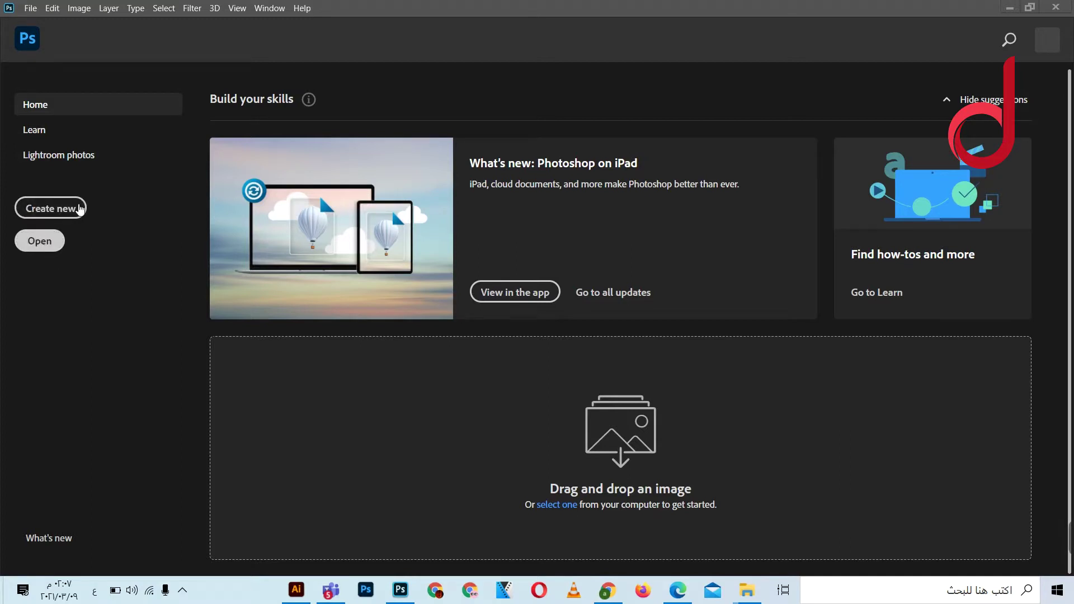
Look through the File menu, then dismiss it.
{"action": "left_click", "coordinate": [40, 9]}
{"action": "left_click", "coordinate": [44, 12]}
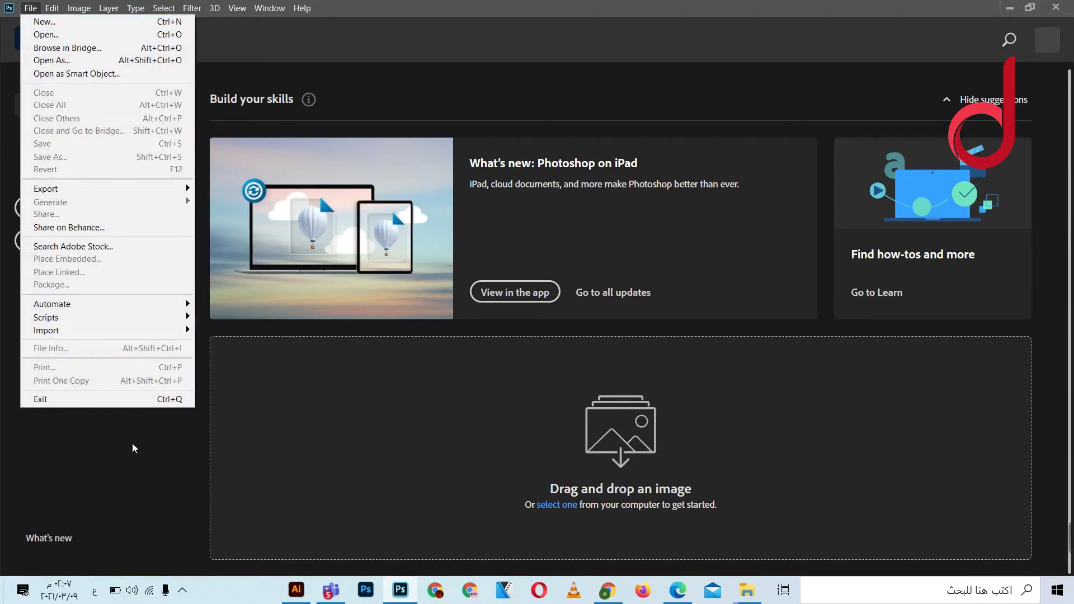
{"action": "left_click", "coordinate": [135, 448]}
{"action": "mouse_move", "coordinate": [747, 589]}
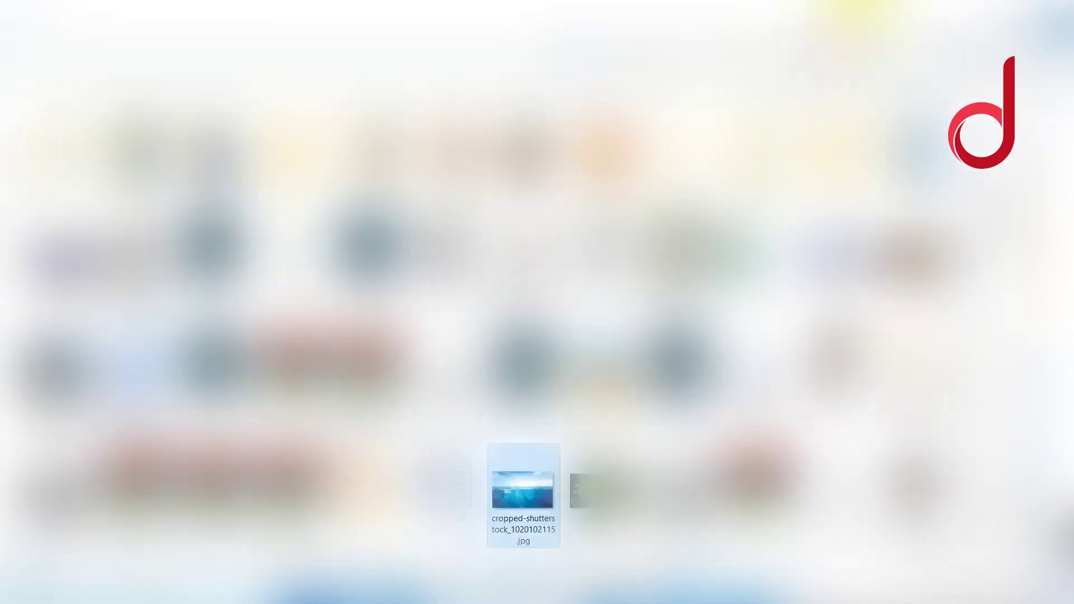
Open cropped-shutterstock_1020102115.jpg by dragging it onto Photoshop, then close it with File > Close.
{"action": "mouse_move", "coordinate": [529, 495]}
{"action": "left_mouse_down"}
{"action": "mouse_move", "coordinate": [409, 599]}
{"action": "mouse_move", "coordinate": [419, 518]}
{"action": "left_mouse_up"}
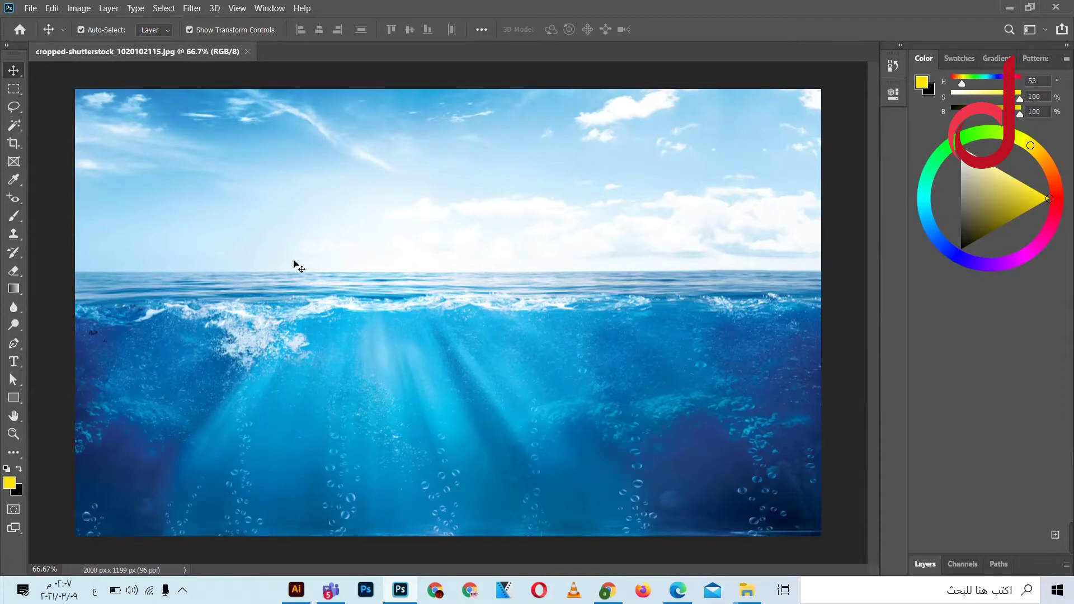
{"action": "left_click", "coordinate": [31, 8]}
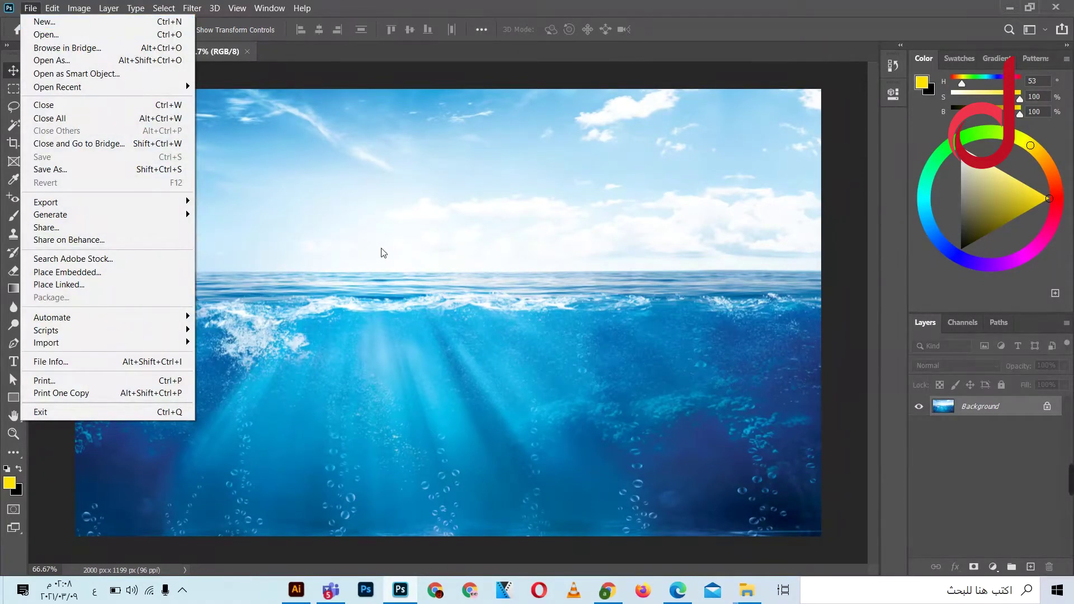
{"action": "left_click", "coordinate": [13, 29]}
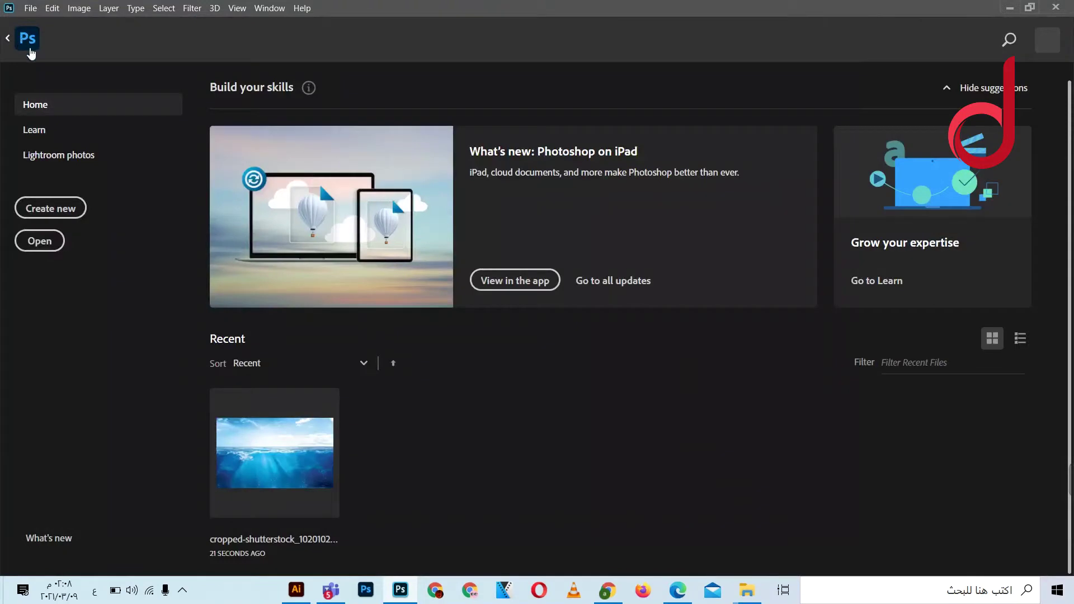
Start a new document and browse the Saved, Photo, Print, Art, Web, Mobile and Film & Video presets.
{"action": "left_click", "coordinate": [41, 214]}
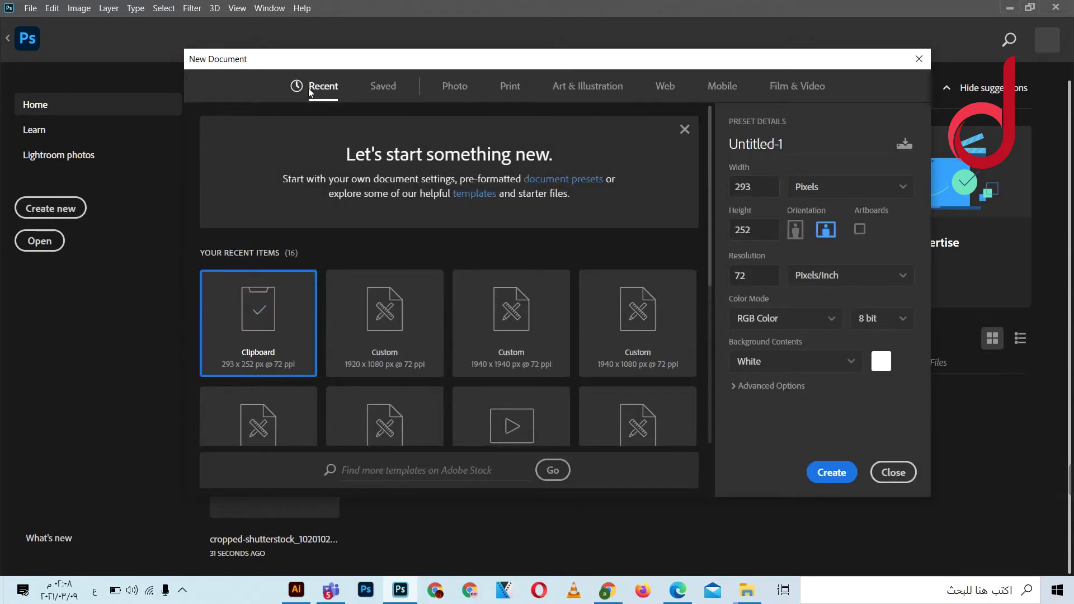
{"action": "left_click", "coordinate": [390, 96]}
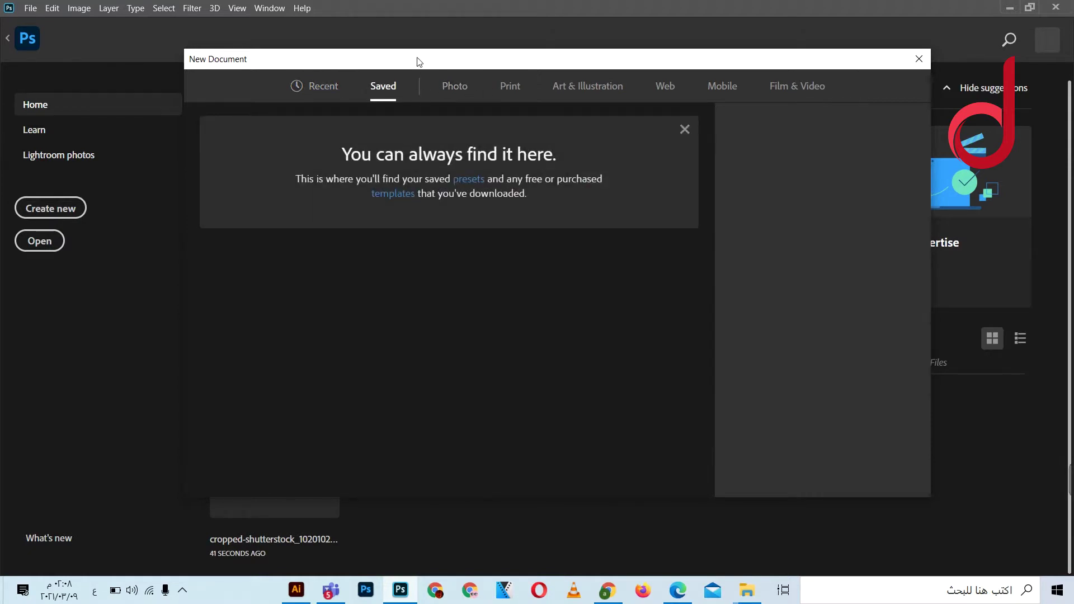
{"action": "left_click", "coordinate": [460, 86]}
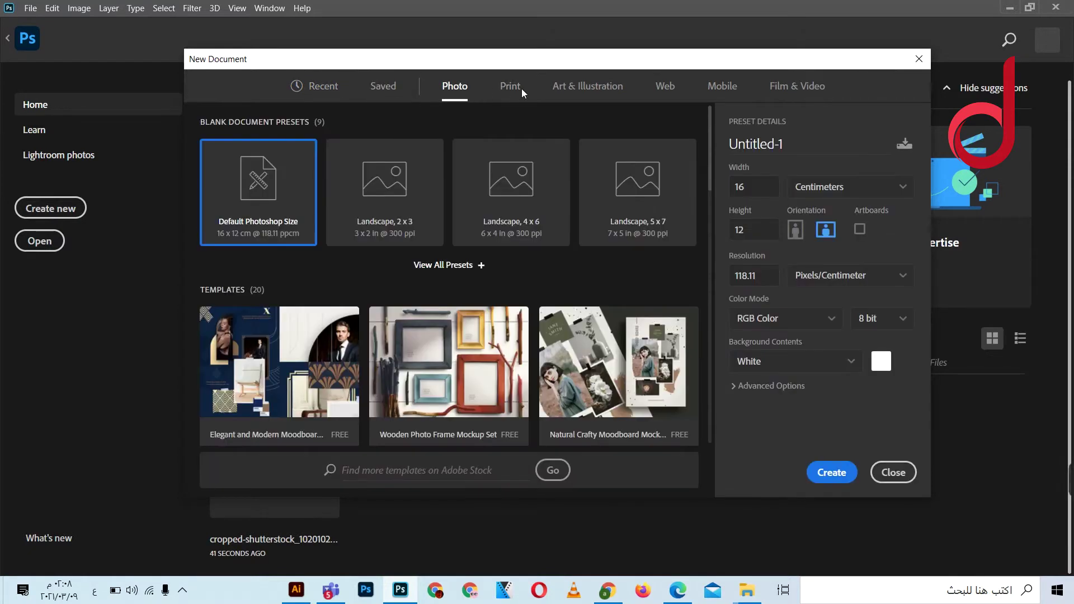
{"action": "left_click", "coordinate": [510, 88]}
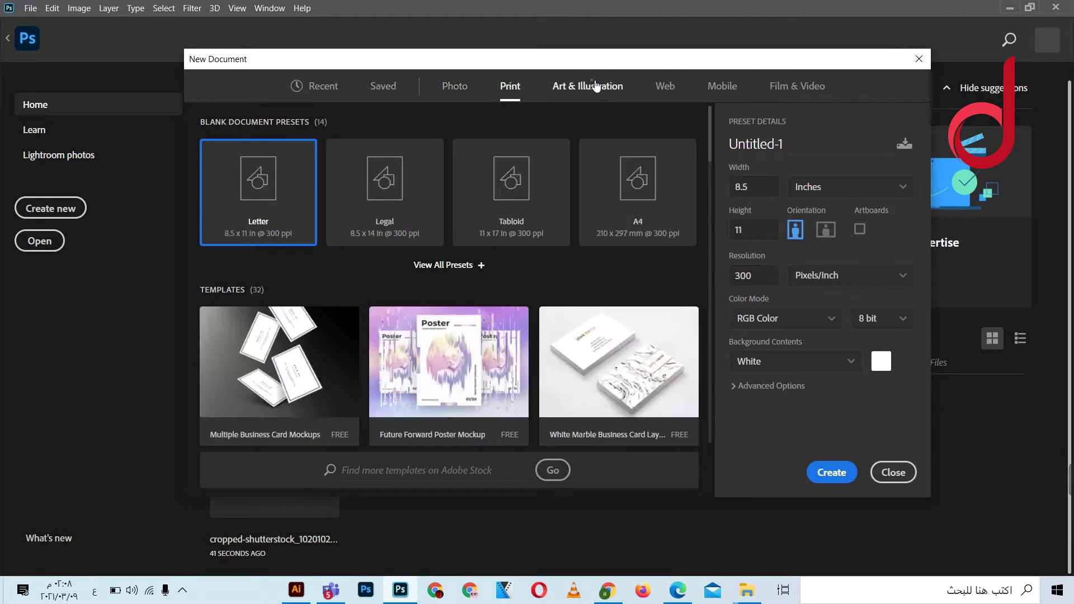
{"action": "left_click", "coordinate": [596, 85]}
{"action": "left_click", "coordinate": [672, 88]}
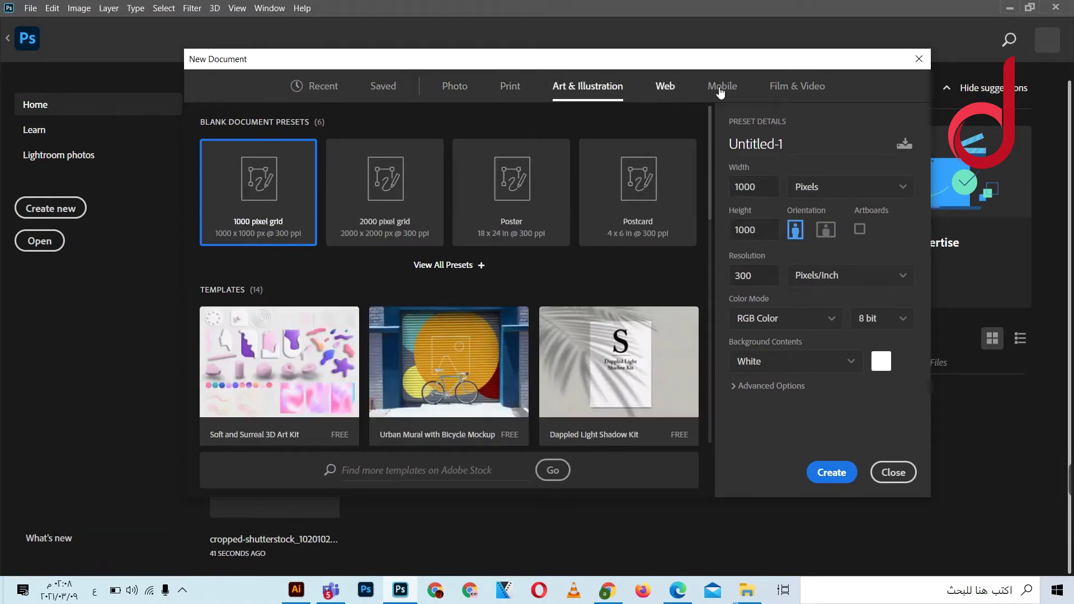
{"action": "left_click", "coordinate": [722, 87]}
{"action": "left_click", "coordinate": [797, 87]}
Scroll the Recent sizes, then revisit the Saved tab and the Photo presets.
{"action": "left_click", "coordinate": [323, 85]}
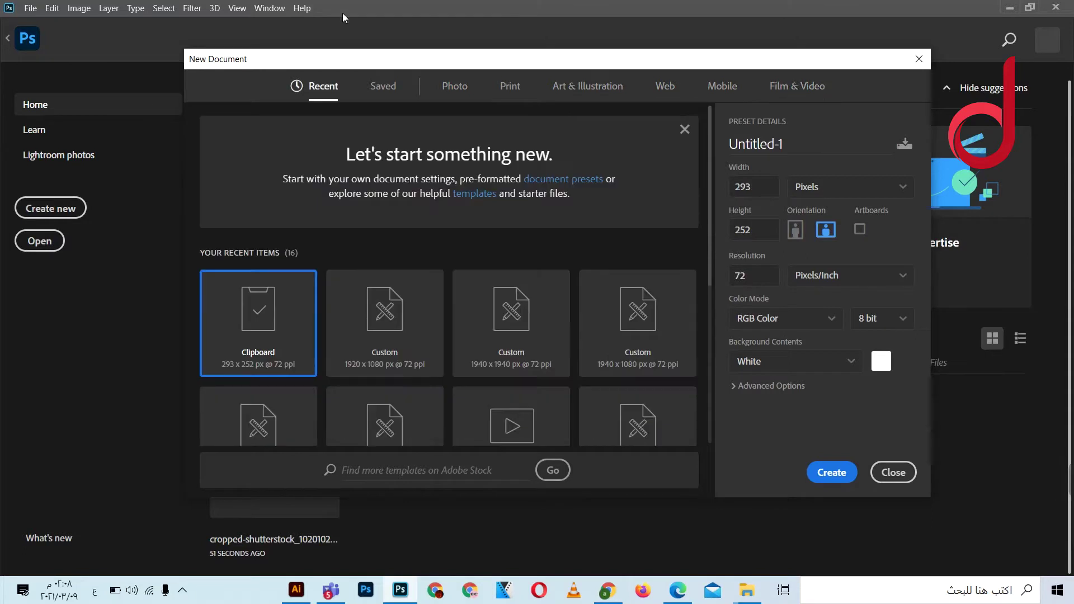
{"action": "scroll", "coordinate": [331, 302], "scroll_direction": "down", "scroll_amount": 2}
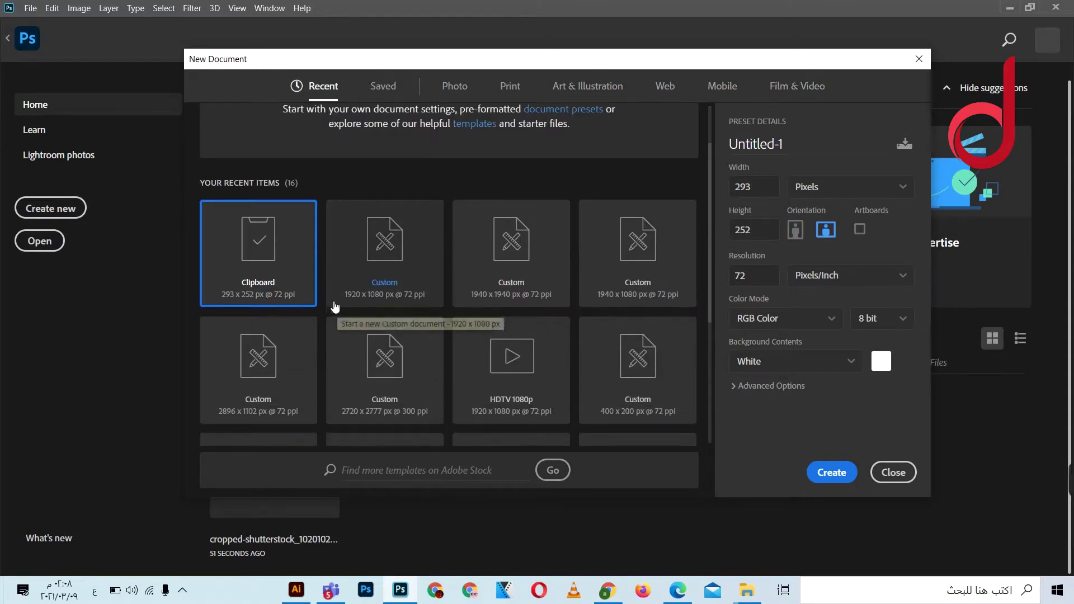
{"action": "scroll", "coordinate": [333, 304], "scroll_direction": "down", "scroll_amount": 3}
{"action": "scroll", "coordinate": [334, 307], "scroll_direction": "down", "scroll_amount": 2}
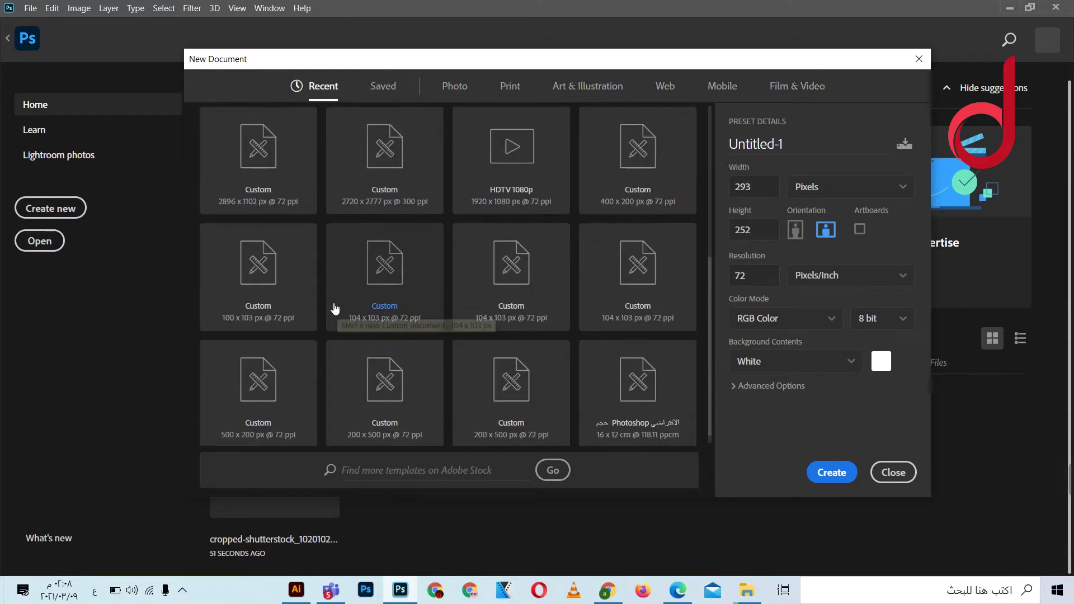
{"action": "scroll", "coordinate": [335, 280], "scroll_direction": "down", "scroll_amount": 1}
{"action": "scroll", "coordinate": [330, 195], "scroll_direction": "up", "scroll_amount": 5}
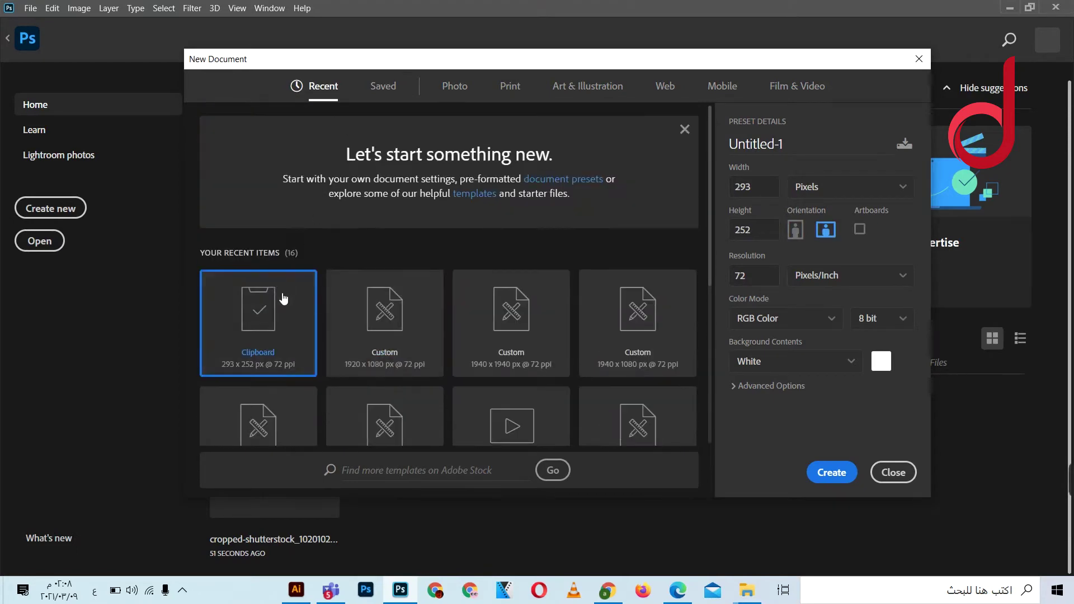
{"action": "scroll", "coordinate": [312, 307], "scroll_direction": "down", "scroll_amount": 2}
{"action": "left_click", "coordinate": [384, 90]}
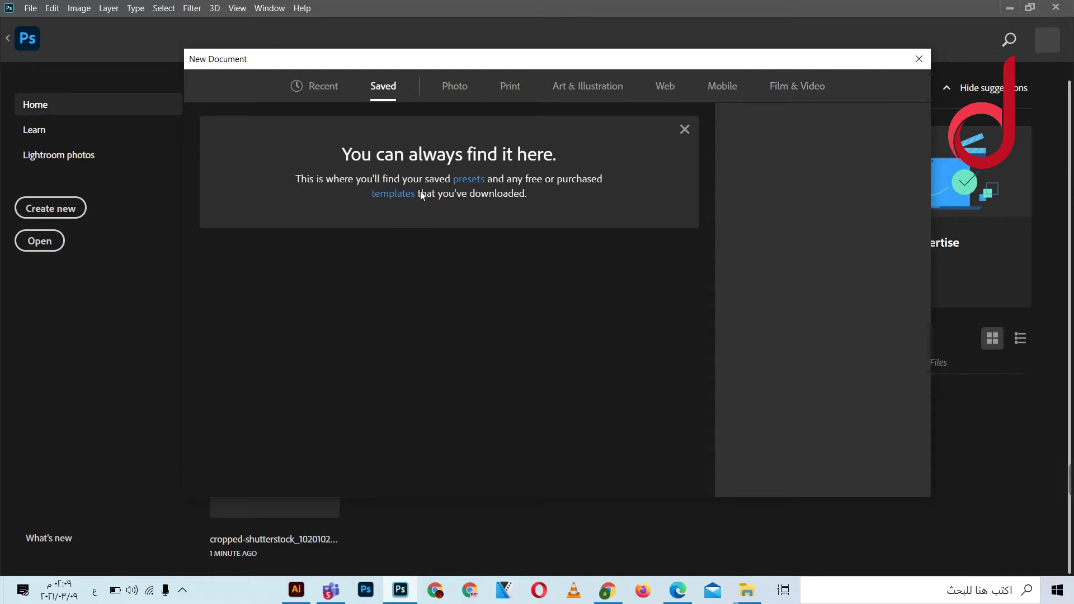
{"action": "left_click", "coordinate": [448, 94]}
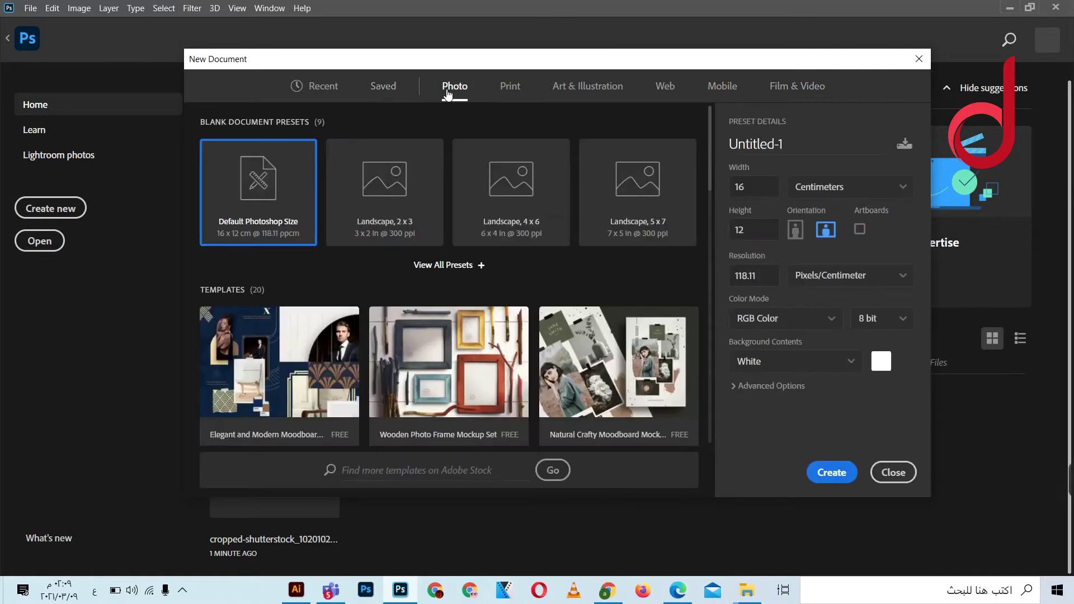
Show all Photo presets, including the portrait sizes.
{"action": "scroll", "coordinate": [362, 222], "scroll_direction": "down", "scroll_amount": 2}
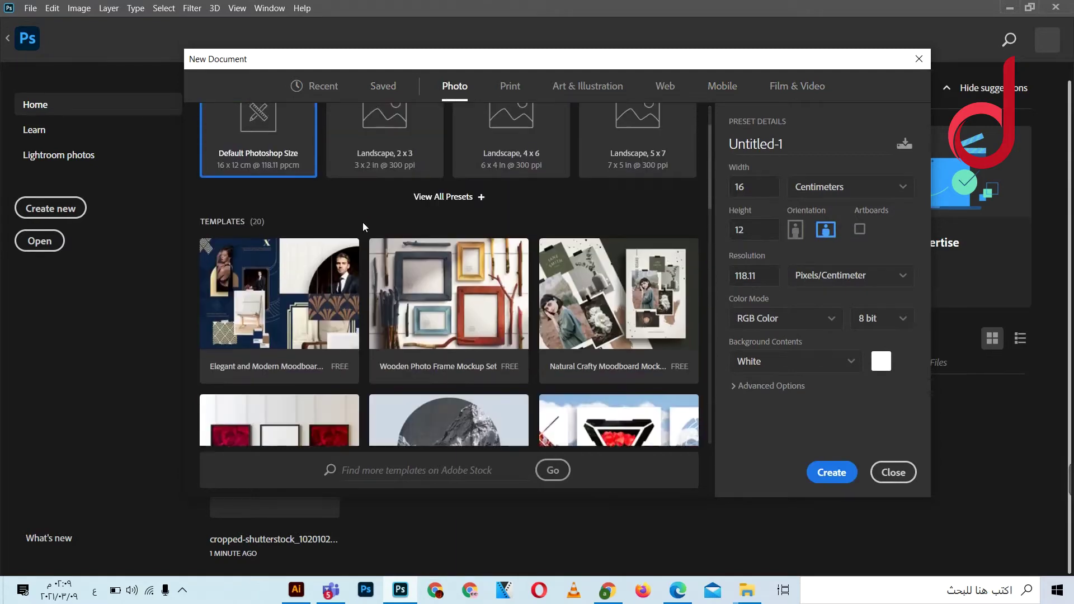
{"action": "scroll", "coordinate": [362, 222], "scroll_direction": "down", "scroll_amount": 2}
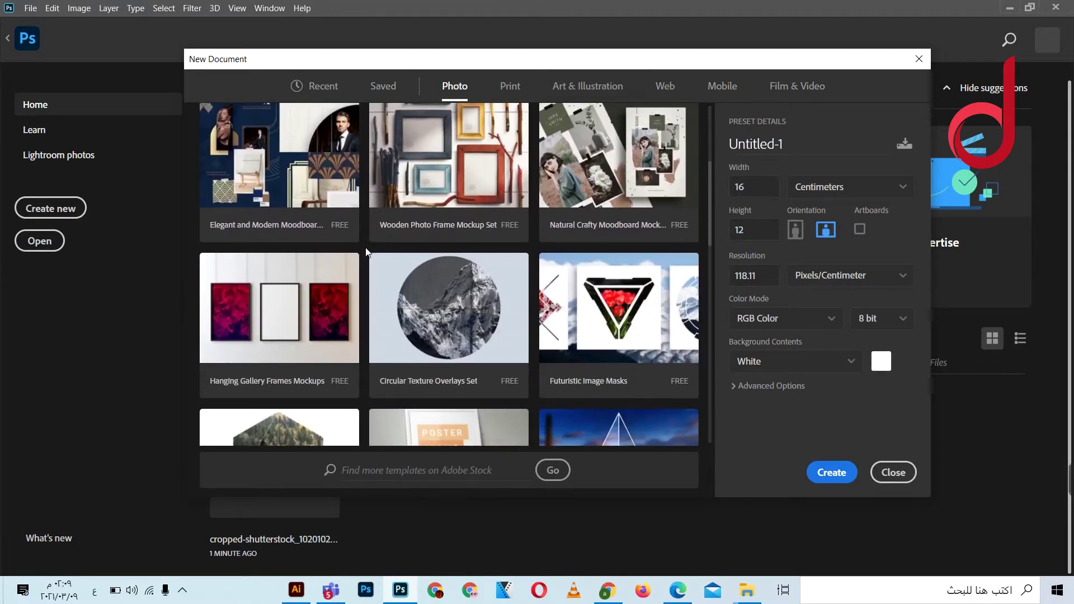
{"action": "scroll", "coordinate": [415, 288], "scroll_direction": "up", "scroll_amount": 4}
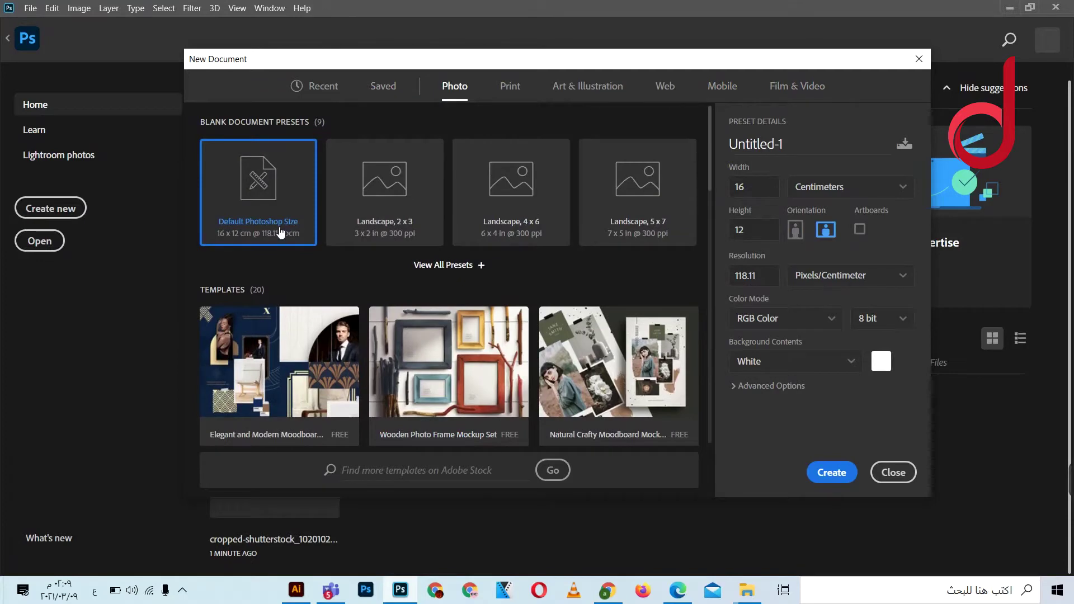
{"action": "left_click", "coordinate": [438, 268]}
{"action": "scroll", "coordinate": [434, 280], "scroll_direction": "down", "scroll_amount": 1}
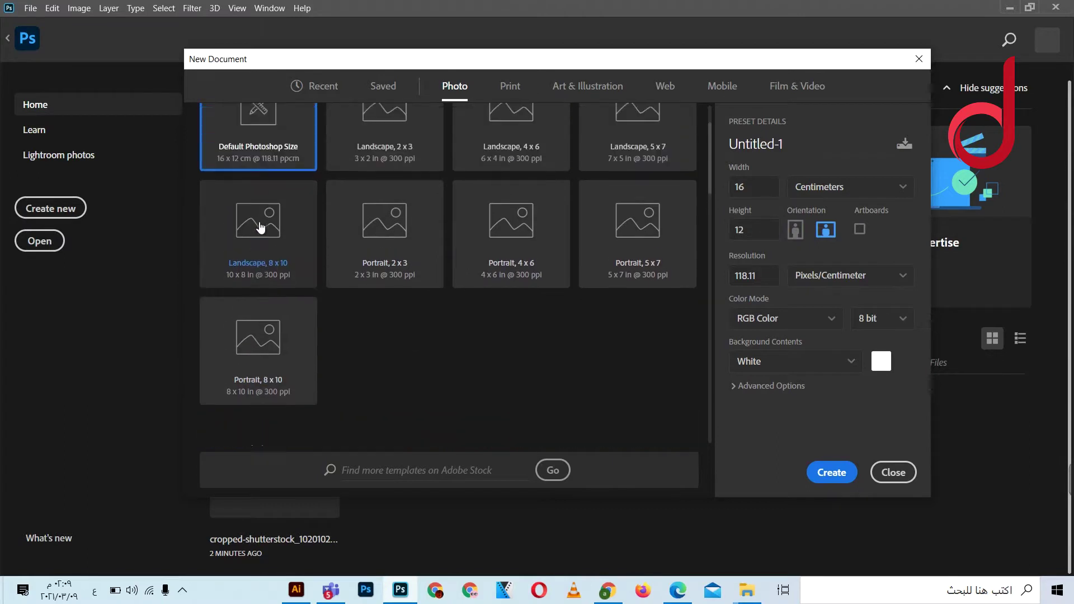
{"action": "scroll", "coordinate": [259, 213], "scroll_direction": "up", "scroll_amount": 1}
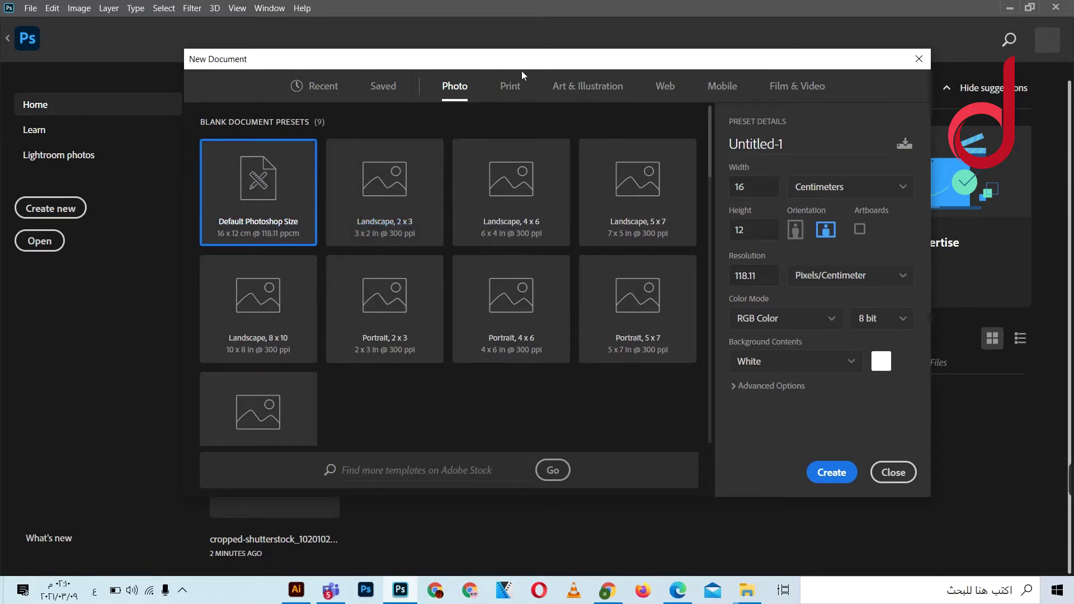
Show all Print presets, from Letter, Legal, Tabloid and A4 through A6, A3 and B5.
{"action": "left_click", "coordinate": [517, 90]}
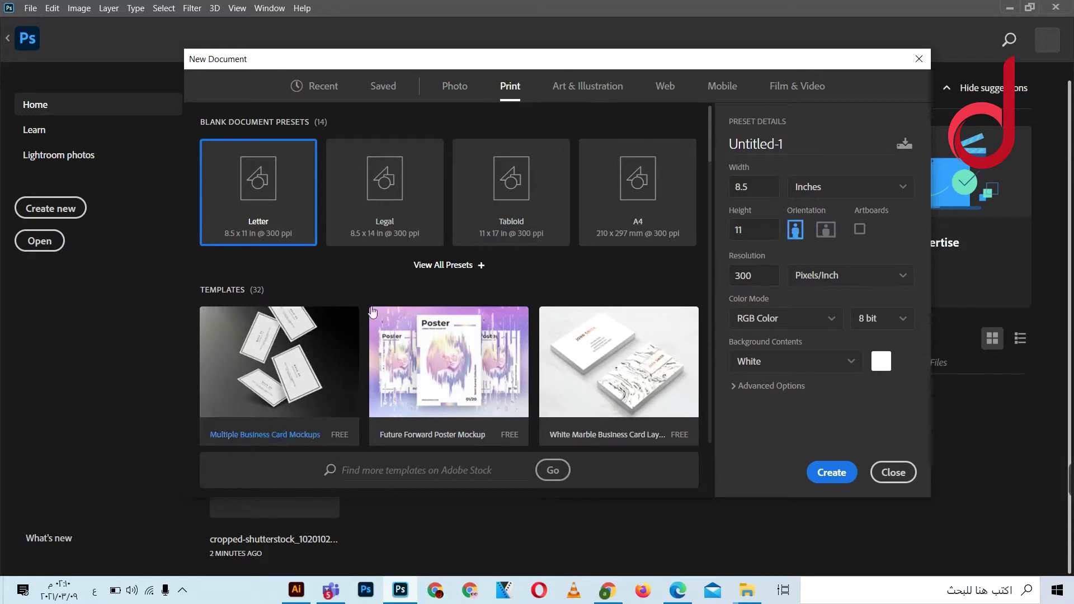
{"action": "left_click", "coordinate": [446, 265]}
{"action": "scroll", "coordinate": [445, 284], "scroll_direction": "down", "scroll_amount": 2}
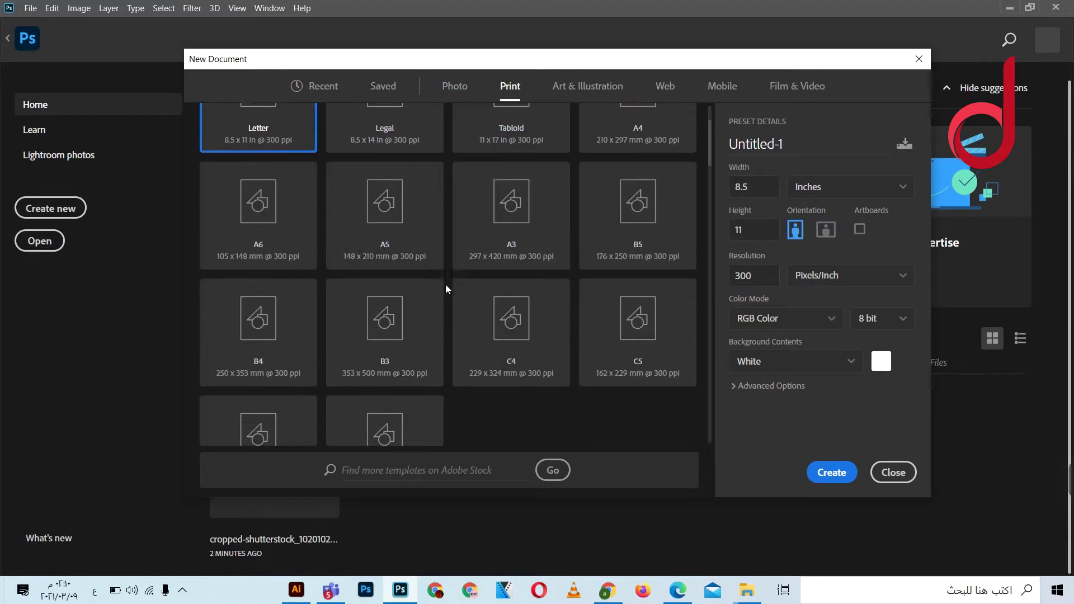
{"action": "scroll", "coordinate": [436, 302], "scroll_direction": "down", "scroll_amount": 2}
{"action": "scroll", "coordinate": [233, 307], "scroll_direction": "up", "scroll_amount": 2}
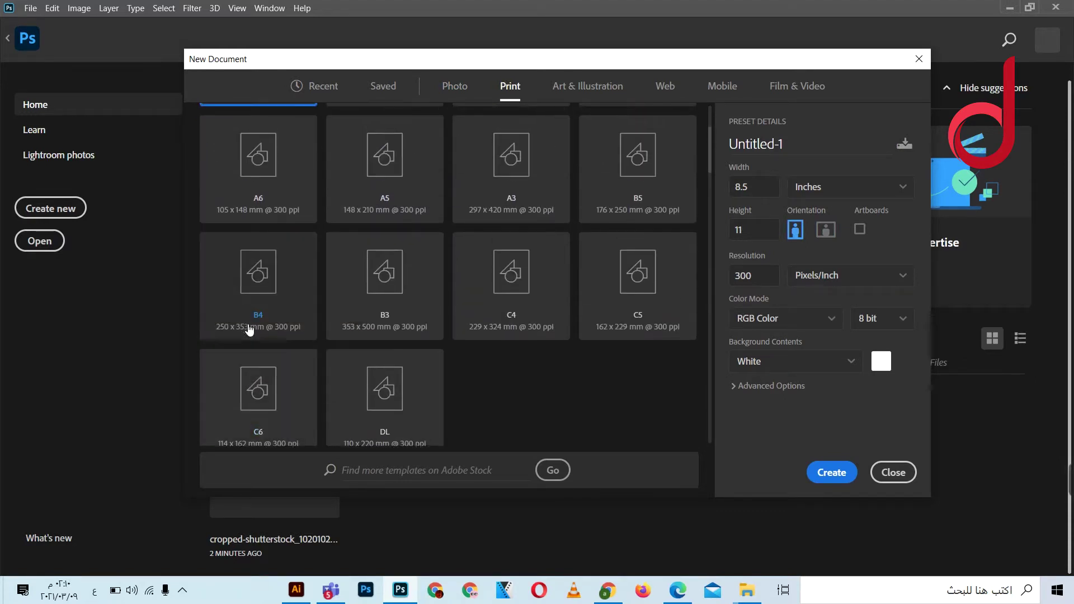
{"action": "scroll", "coordinate": [252, 323], "scroll_direction": "up", "scroll_amount": 2}
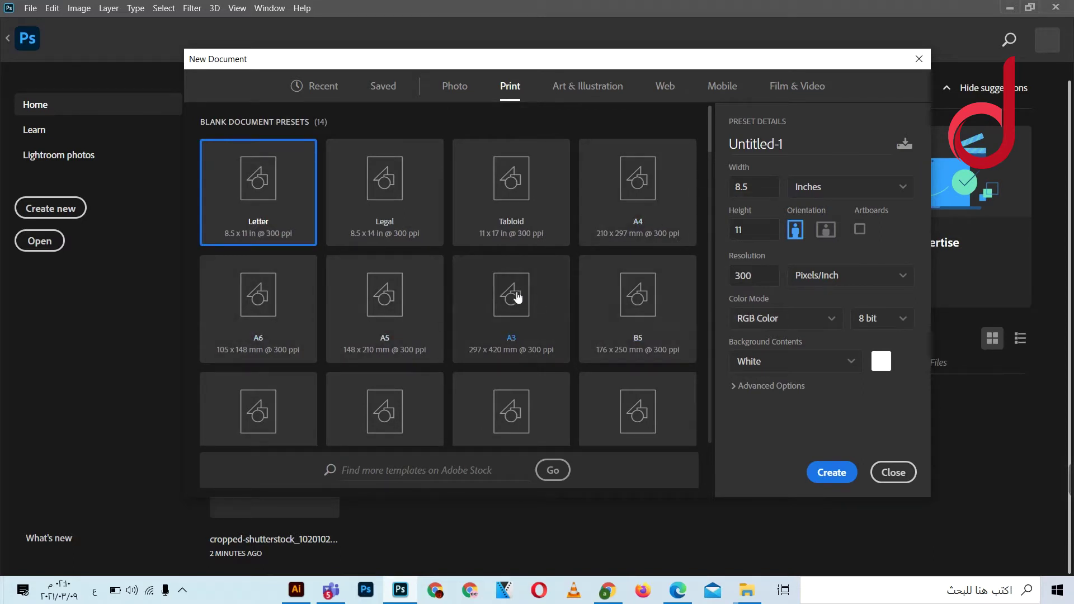
{"action": "left_click", "coordinate": [592, 94]}
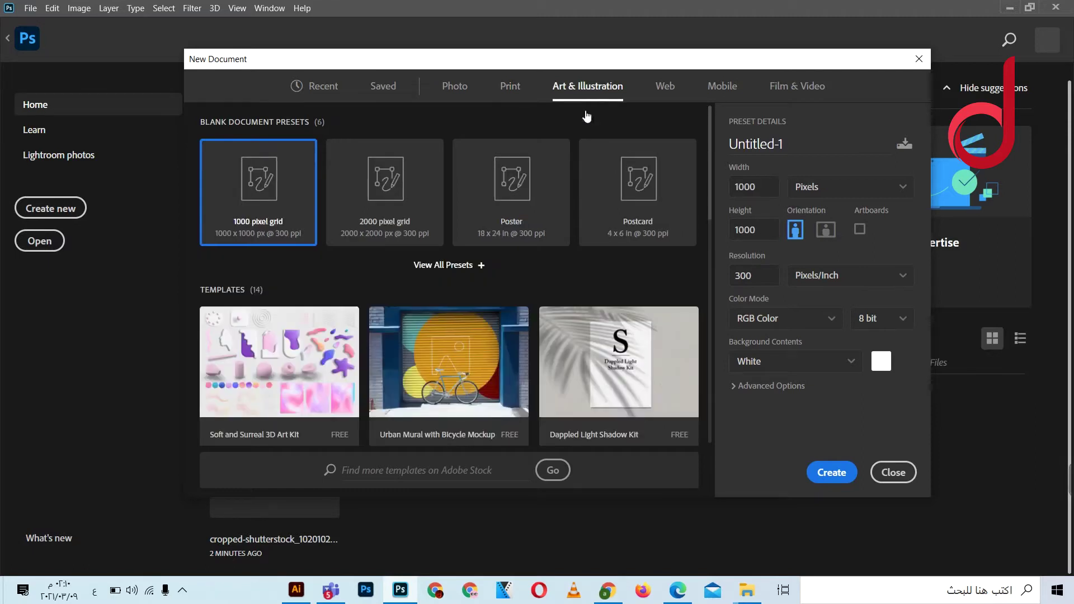
Show all Art & Illustration presets and scroll through them.
{"action": "left_click", "coordinate": [486, 266]}
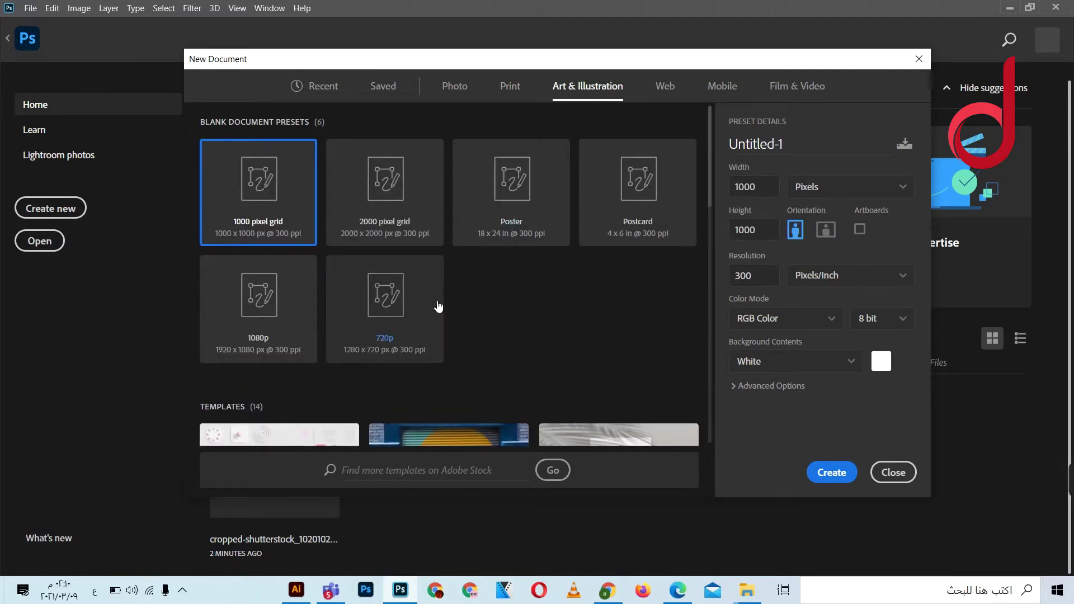
{"action": "scroll", "coordinate": [436, 313], "scroll_direction": "down", "scroll_amount": 2}
{"action": "scroll", "coordinate": [436, 328], "scroll_direction": "up", "scroll_amount": 2}
{"action": "scroll", "coordinate": [547, 233], "scroll_direction": "up", "scroll_amount": 1}
Browse the Web, Mobile and Film & Video templates, then return to the Photo presets.
{"action": "left_click", "coordinate": [665, 89]}
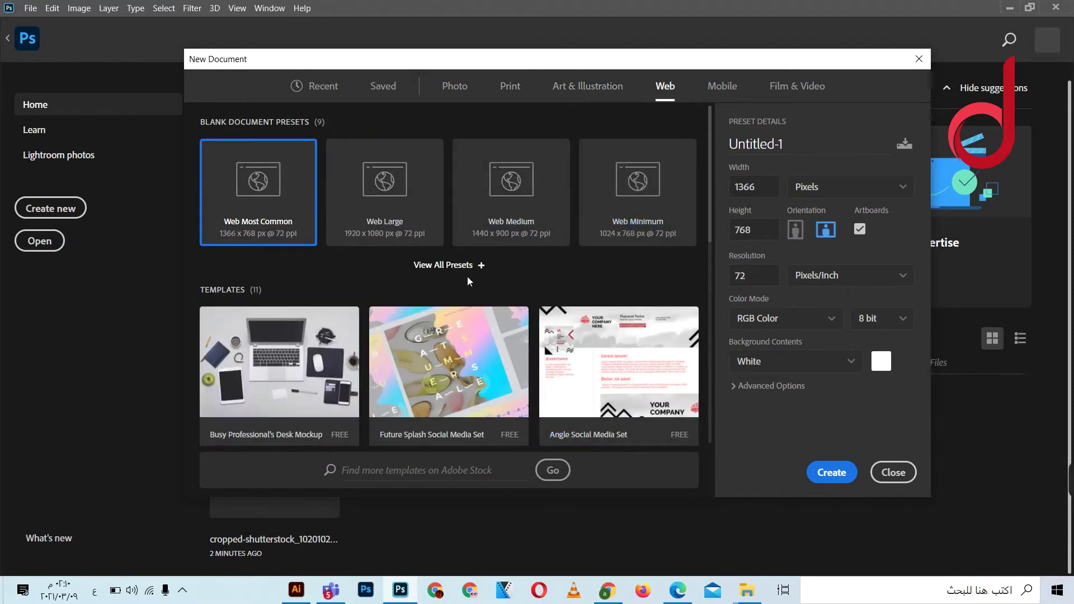
{"action": "left_click", "coordinate": [728, 86]}
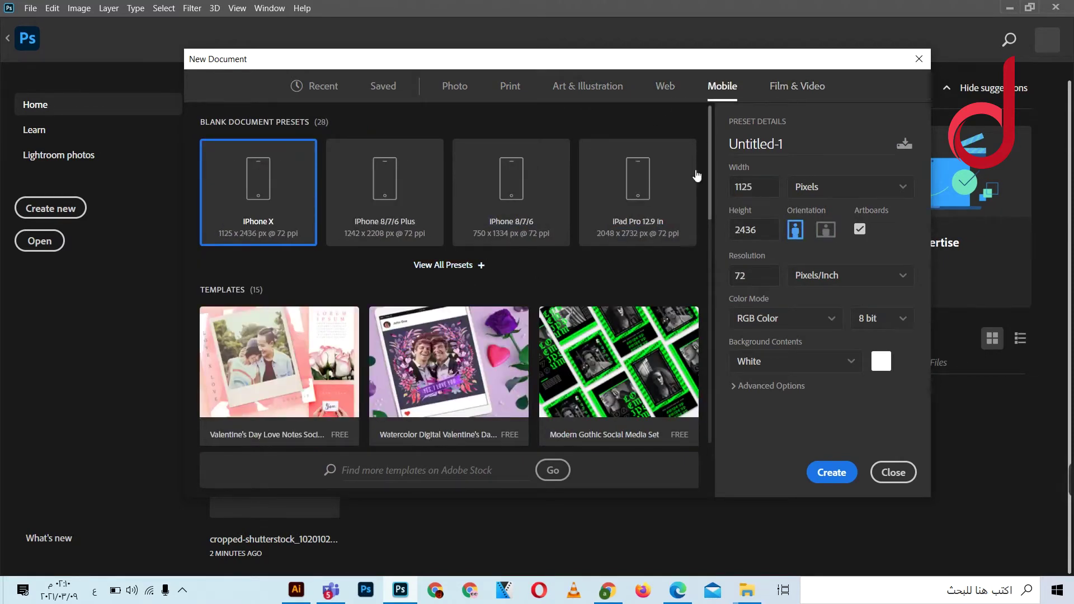
{"action": "left_click", "coordinate": [795, 87]}
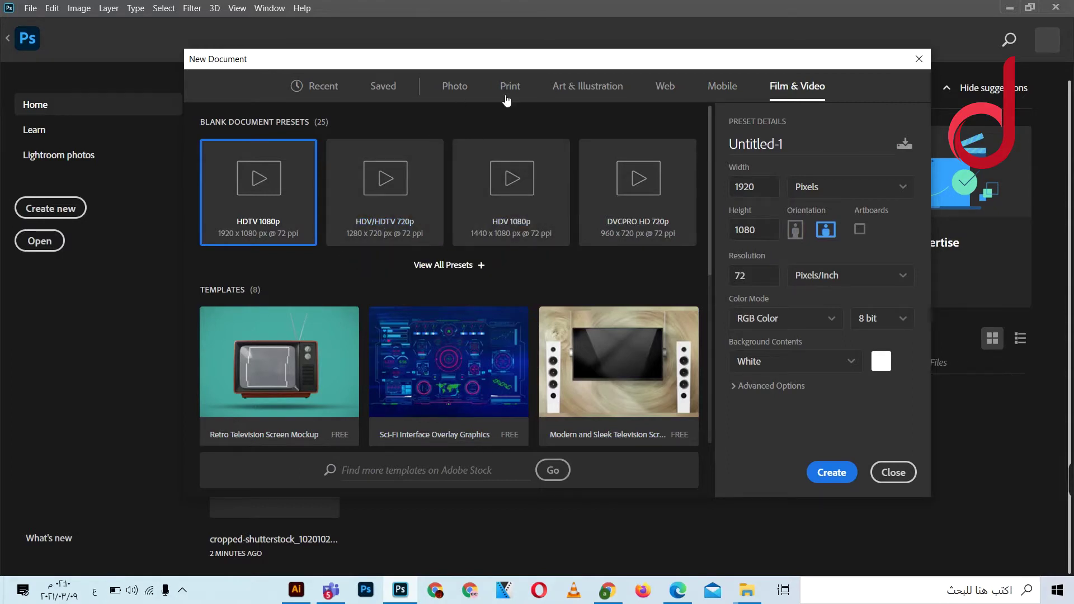
{"action": "scroll", "coordinate": [264, 363], "scroll_direction": "down", "scroll_amount": 2}
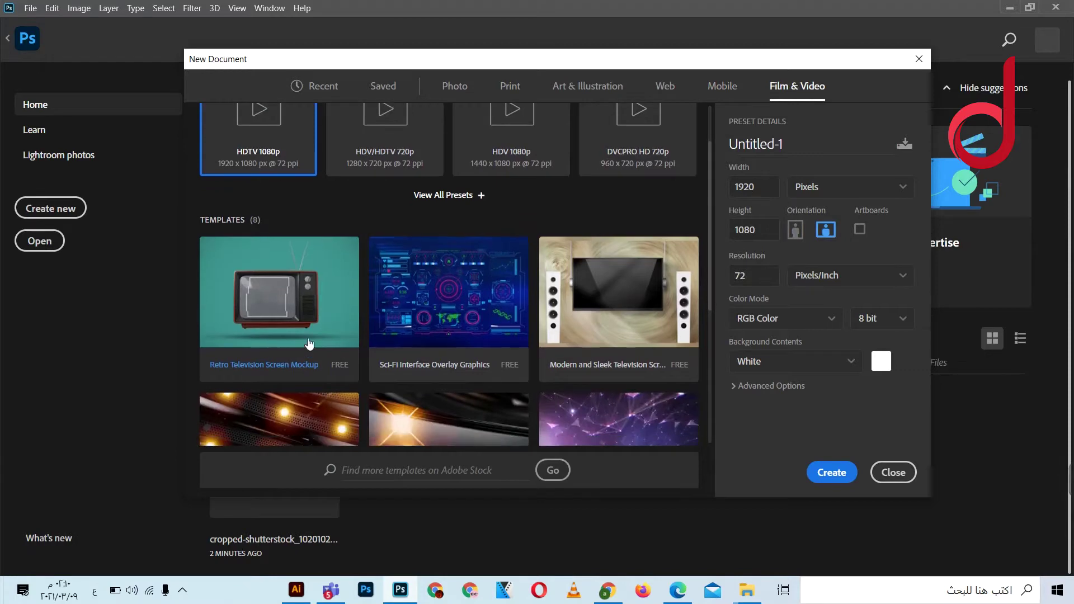
{"action": "scroll", "coordinate": [264, 362], "scroll_direction": "down", "scroll_amount": 2}
{"action": "scroll", "coordinate": [264, 363], "scroll_direction": "down", "scroll_amount": 2}
{"action": "scroll", "coordinate": [264, 362], "scroll_direction": "down", "scroll_amount": 2}
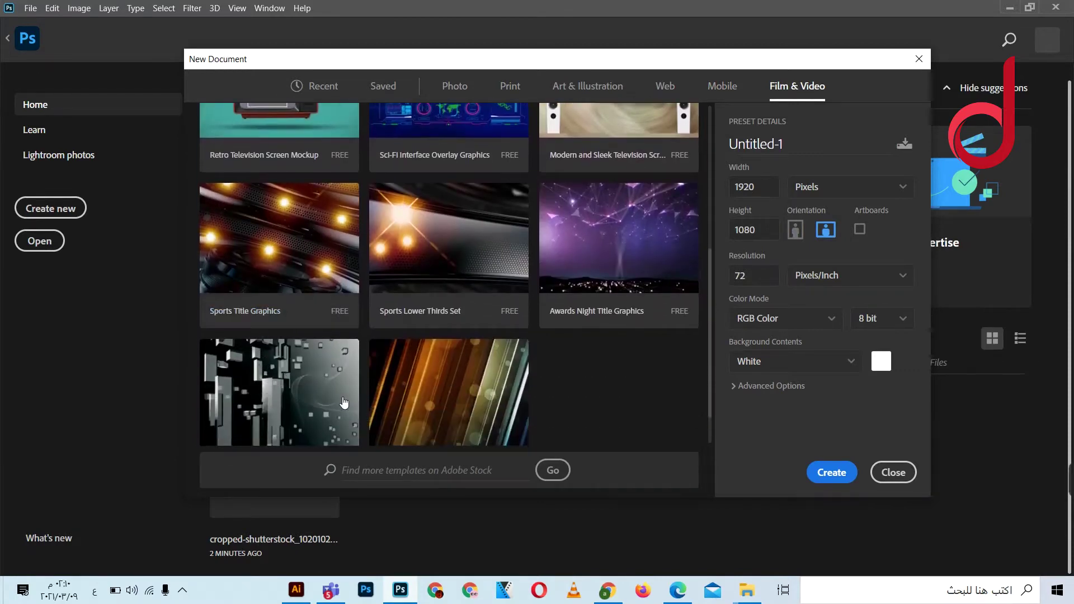
{"action": "scroll", "coordinate": [344, 403], "scroll_direction": "down", "scroll_amount": 1}
{"action": "scroll", "coordinate": [359, 391], "scroll_direction": "up", "scroll_amount": 5}
{"action": "scroll", "coordinate": [359, 392], "scroll_direction": "up", "scroll_amount": 1}
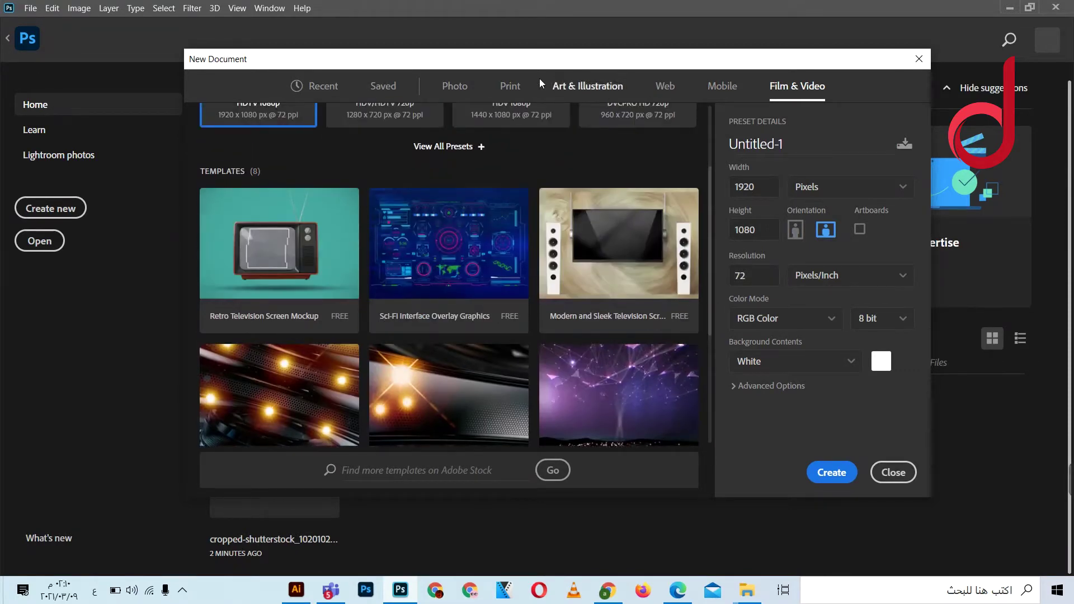
{"action": "left_click", "coordinate": [461, 98]}
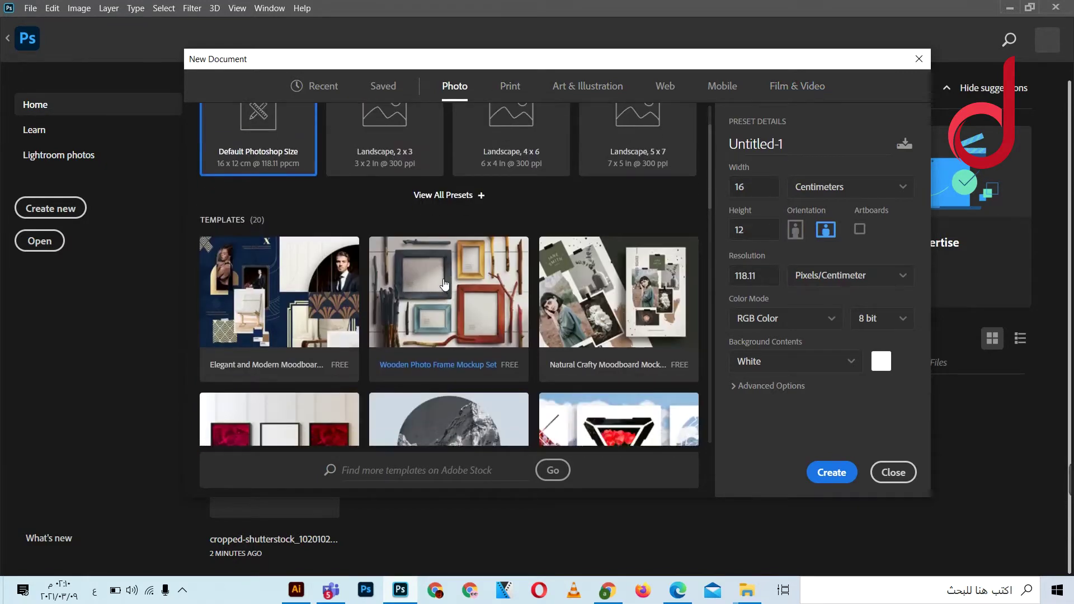
Select the Wooden Photo Frame Mockup Set template and scroll the Photo templates.
{"action": "left_click", "coordinate": [446, 298]}
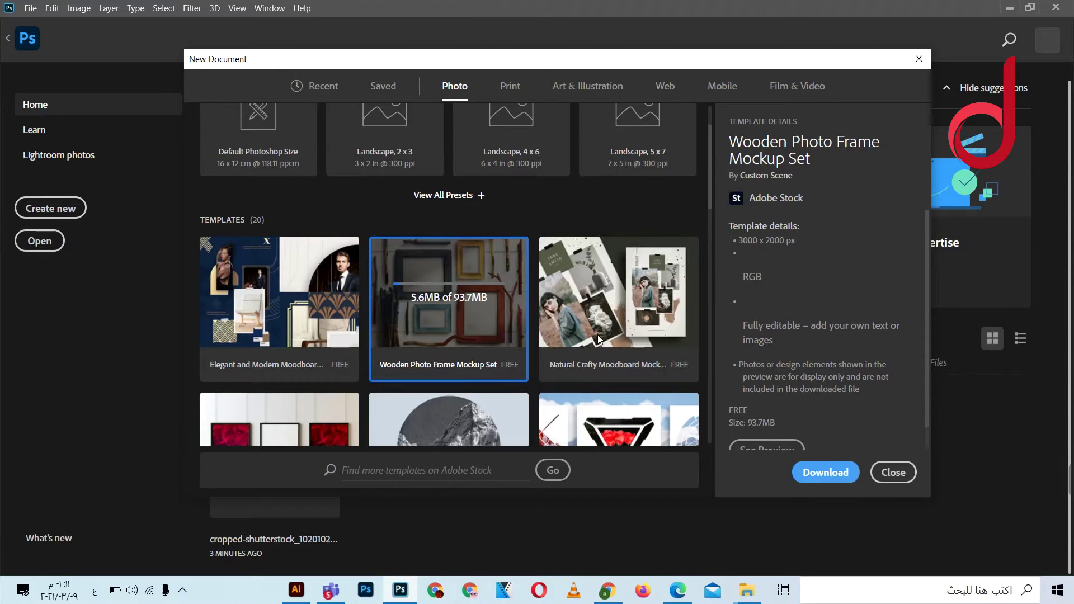
{"action": "scroll", "coordinate": [598, 338], "scroll_direction": "down", "scroll_amount": 2}
{"action": "scroll", "coordinate": [598, 339], "scroll_direction": "down", "scroll_amount": 2}
{"action": "scroll", "coordinate": [597, 339], "scroll_direction": "down", "scroll_amount": 2}
{"action": "scroll", "coordinate": [615, 344], "scroll_direction": "down", "scroll_amount": 2}
{"action": "scroll", "coordinate": [633, 353], "scroll_direction": "down", "scroll_amount": 3}
{"action": "scroll", "coordinate": [633, 353], "scroll_direction": "down", "scroll_amount": 3}
{"action": "scroll", "coordinate": [632, 351], "scroll_direction": "up", "scroll_amount": 6}
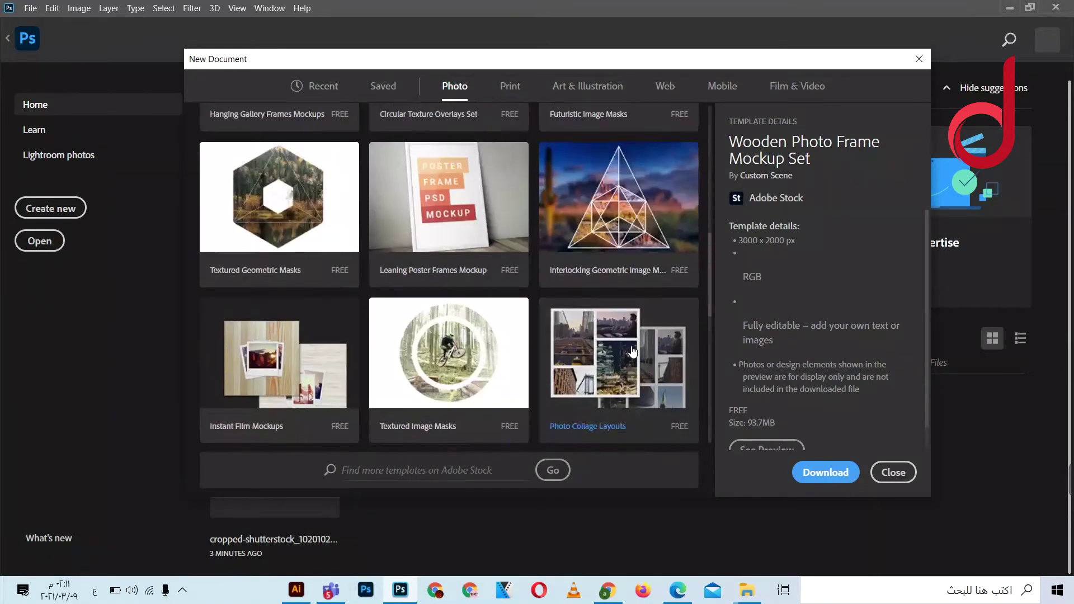
{"action": "scroll", "coordinate": [632, 351], "scroll_direction": "up", "scroll_amount": 5}
{"action": "scroll", "coordinate": [627, 344], "scroll_direction": "up", "scroll_amount": 5}
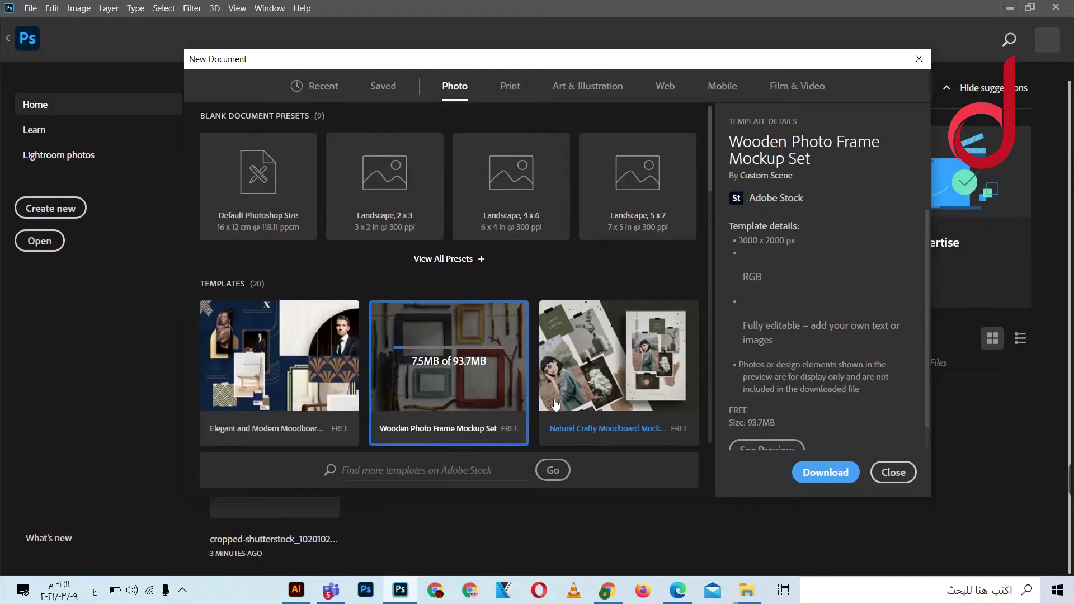
{"action": "scroll", "coordinate": [556, 403], "scroll_direction": "down", "scroll_amount": 2}
Switch to the Print presets, showing an 8.5 × 11 inch, 300 ppi page.
{"action": "left_click", "coordinate": [510, 87]}
{"action": "scroll", "coordinate": [532, 235], "scroll_direction": "down", "scroll_amount": 6}
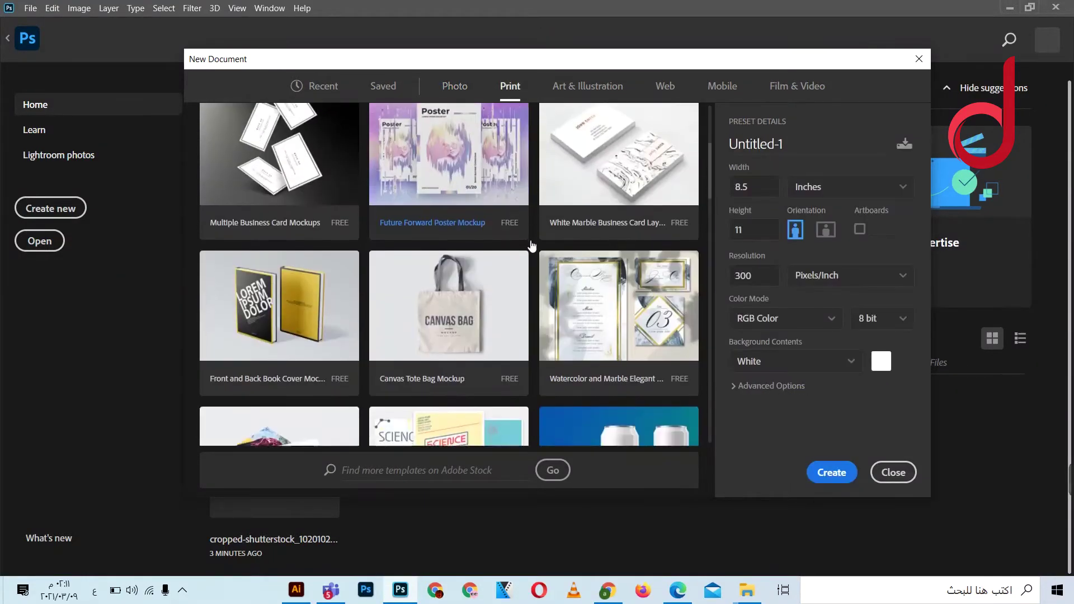
{"action": "scroll", "coordinate": [532, 246], "scroll_direction": "down", "scroll_amount": 3}
{"action": "scroll", "coordinate": [482, 280], "scroll_direction": "up", "scroll_amount": 3}
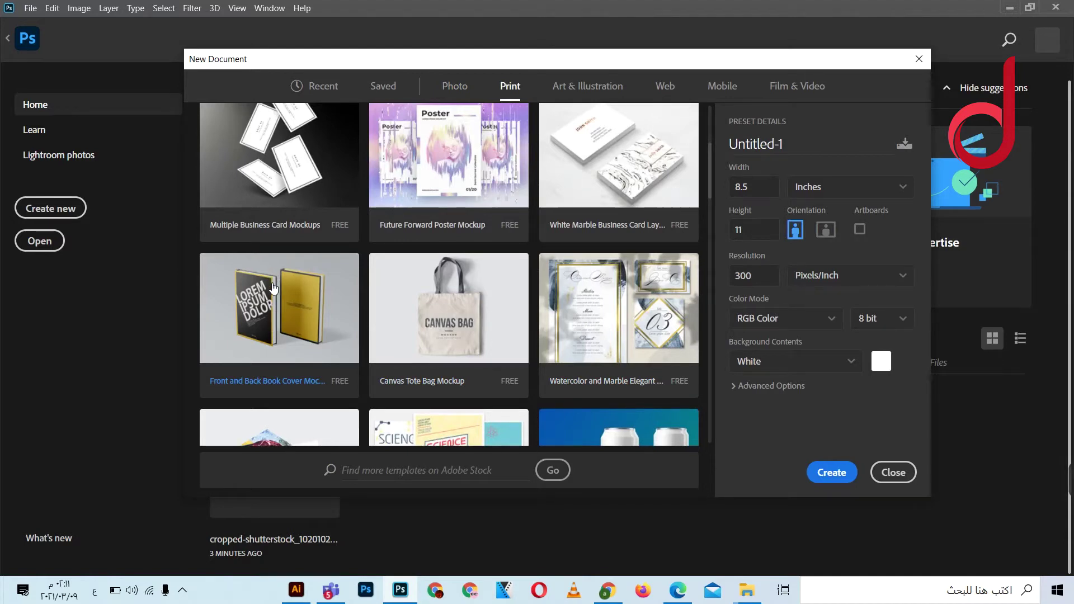
Browse the Art & Illustration, Web and Mobile presets.
{"action": "left_click", "coordinate": [585, 92]}
{"action": "scroll", "coordinate": [450, 274], "scroll_direction": "down", "scroll_amount": 3}
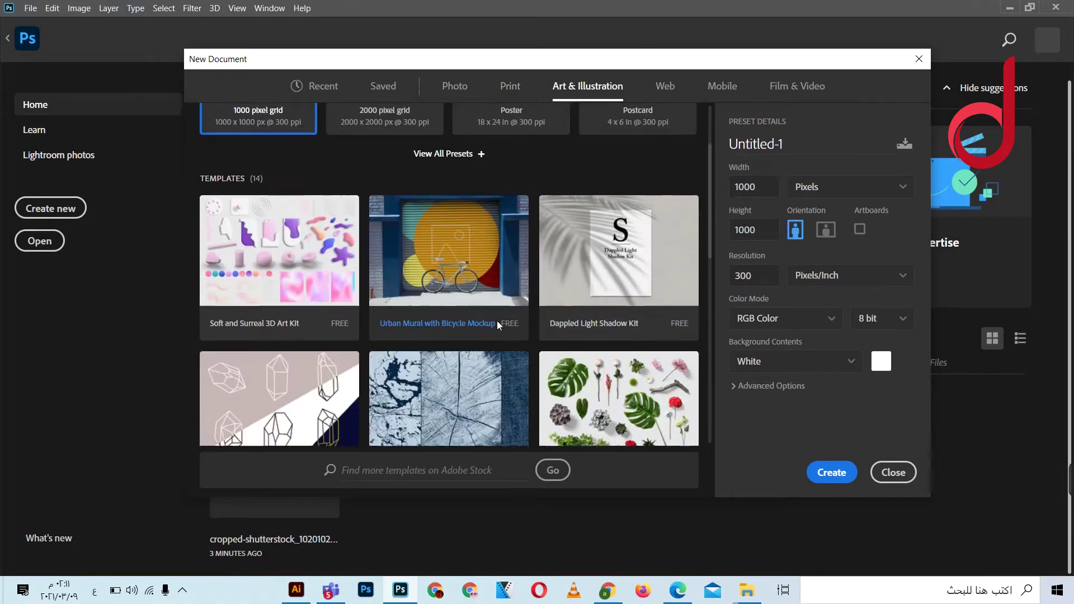
{"action": "left_click", "coordinate": [666, 88]}
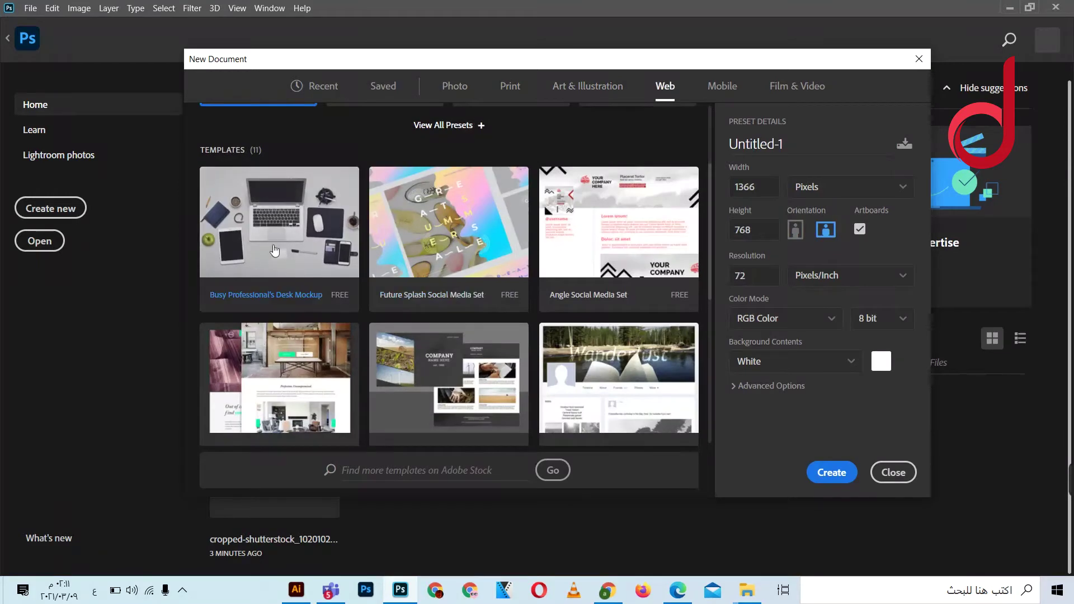
{"action": "scroll", "coordinate": [447, 235], "scroll_direction": "down", "scroll_amount": 3}
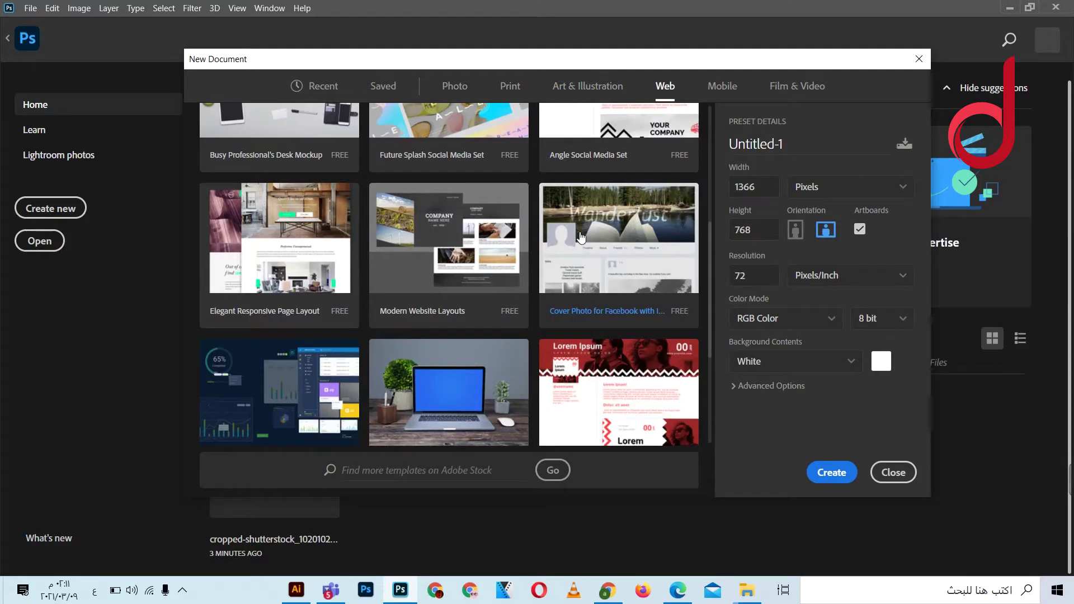
{"action": "left_click", "coordinate": [726, 84]}
{"action": "scroll", "coordinate": [575, 283], "scroll_direction": "down", "scroll_amount": 1}
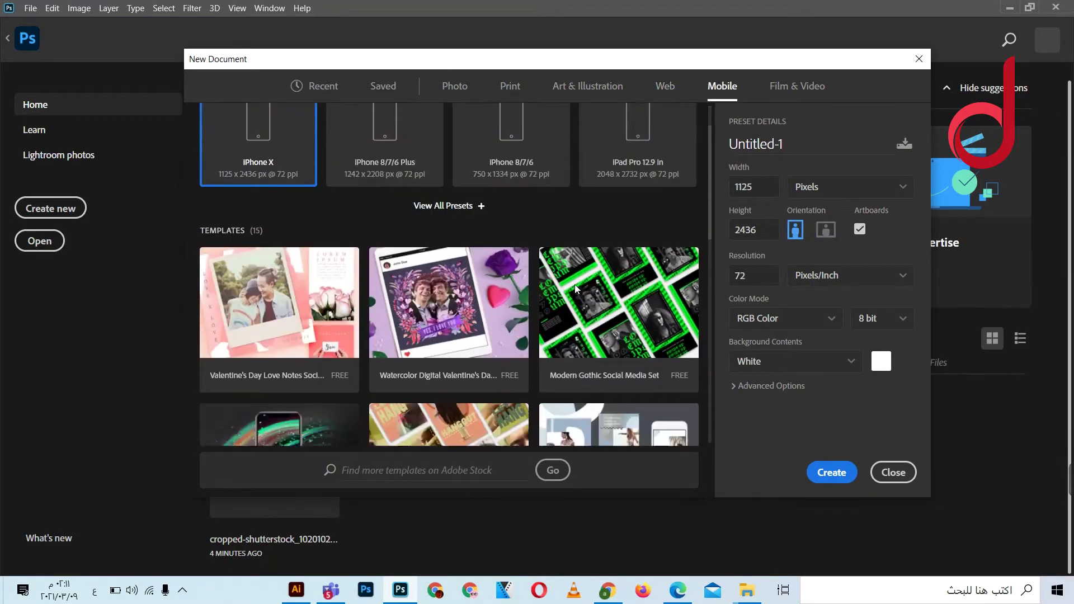
{"action": "scroll", "coordinate": [644, 235], "scroll_direction": "down", "scroll_amount": 2}
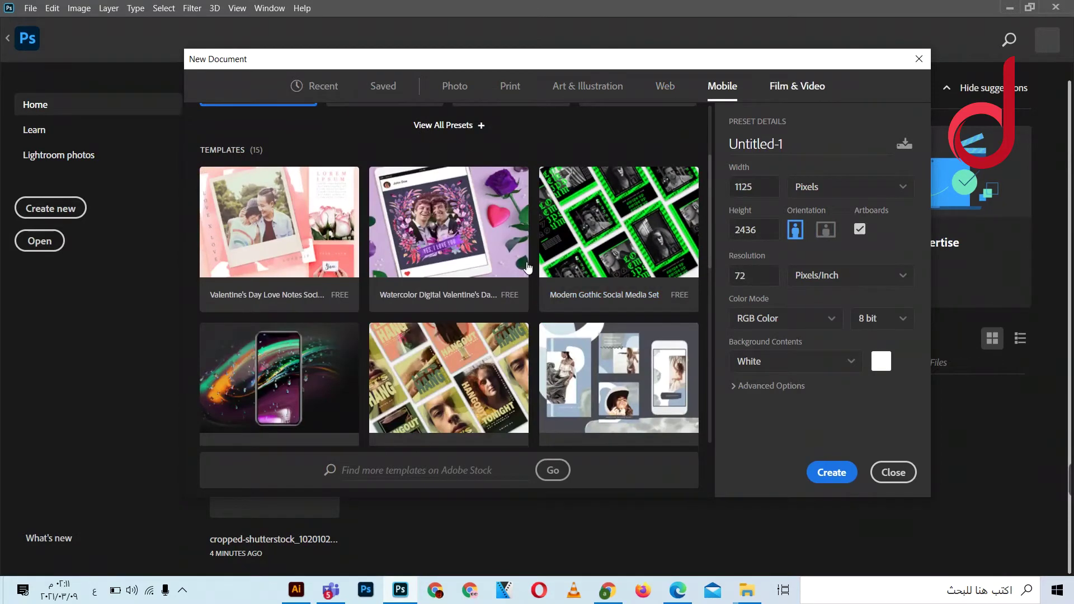
Create a 1920 × 1080 px, 72 ppi document from the HDTV 1080p Film & Video preset.
{"action": "left_click", "coordinate": [804, 89]}
{"action": "scroll", "coordinate": [453, 313], "scroll_direction": "down", "scroll_amount": 1}
{"action": "scroll", "coordinate": [453, 296], "scroll_direction": "down", "scroll_amount": 2}
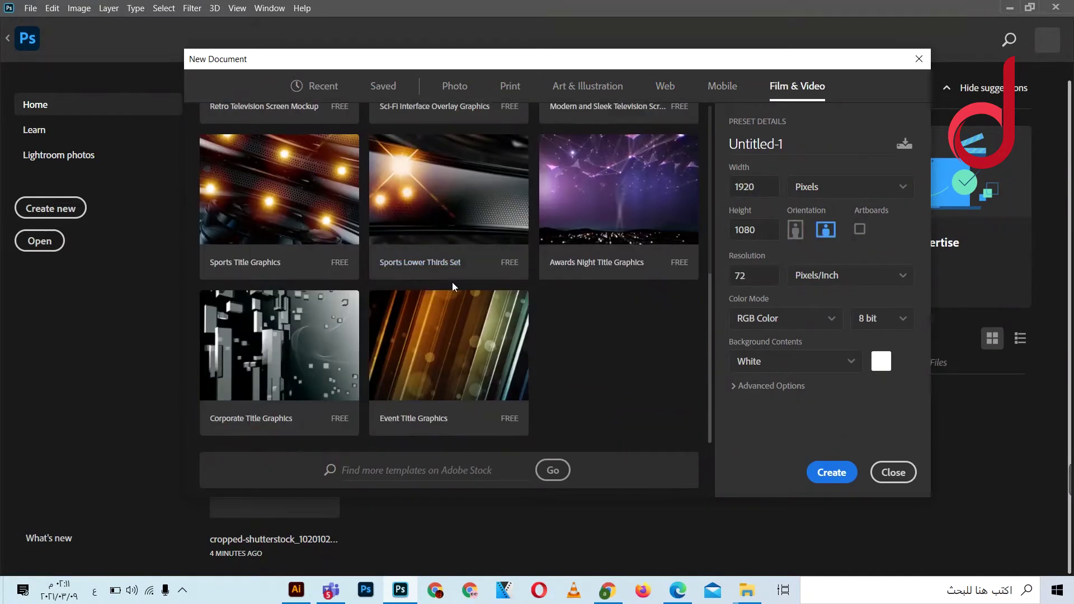
{"action": "scroll", "coordinate": [575, 337], "scroll_direction": "up", "scroll_amount": 5}
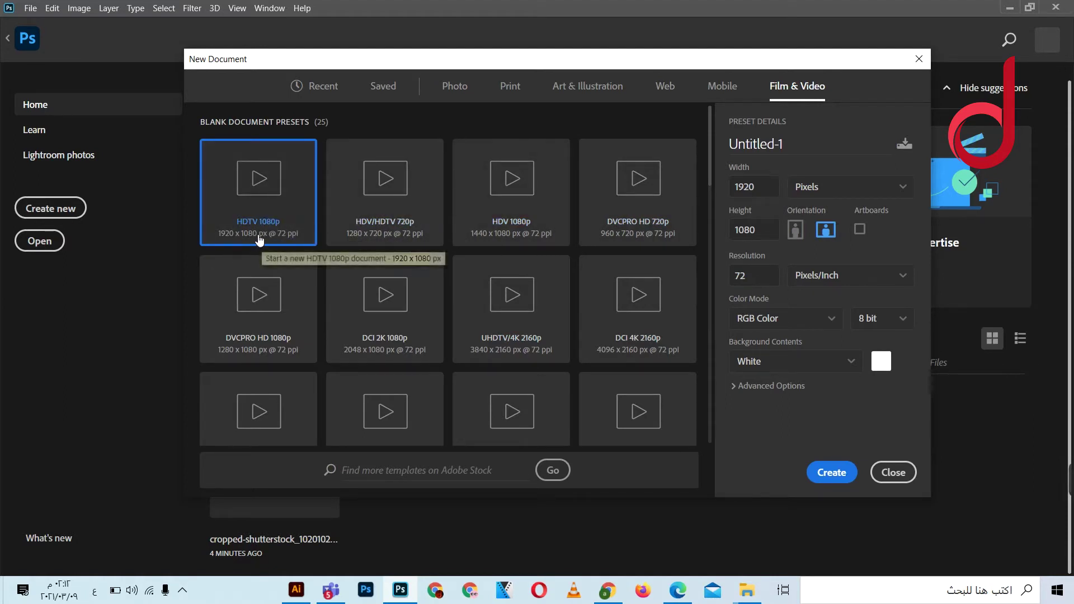
{"action": "scroll", "coordinate": [448, 322], "scroll_direction": "down", "scroll_amount": 1}
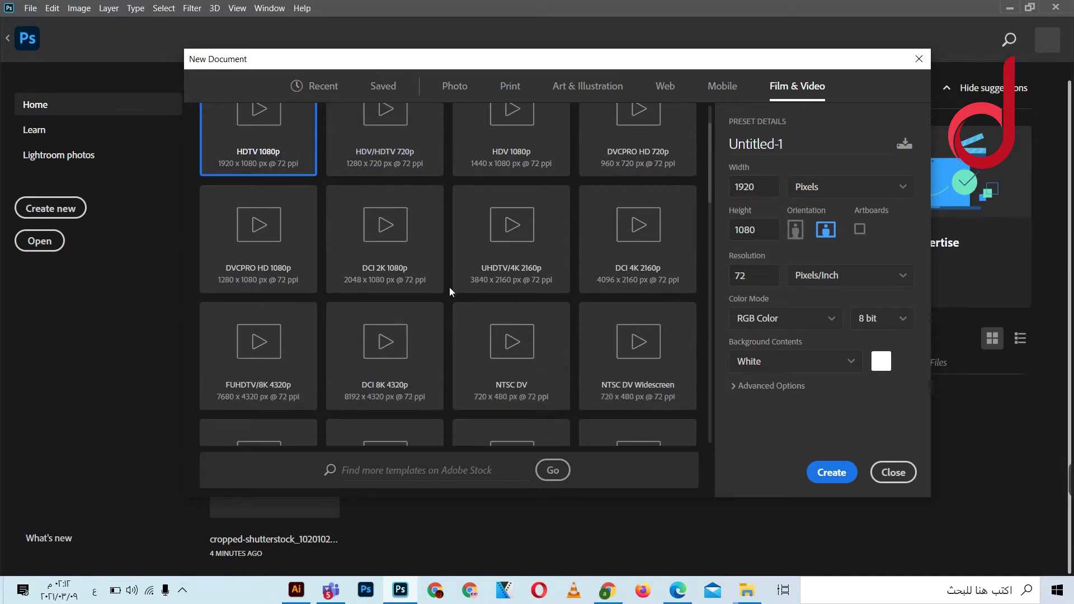
{"action": "scroll", "coordinate": [444, 291], "scroll_direction": "down", "scroll_amount": 1}
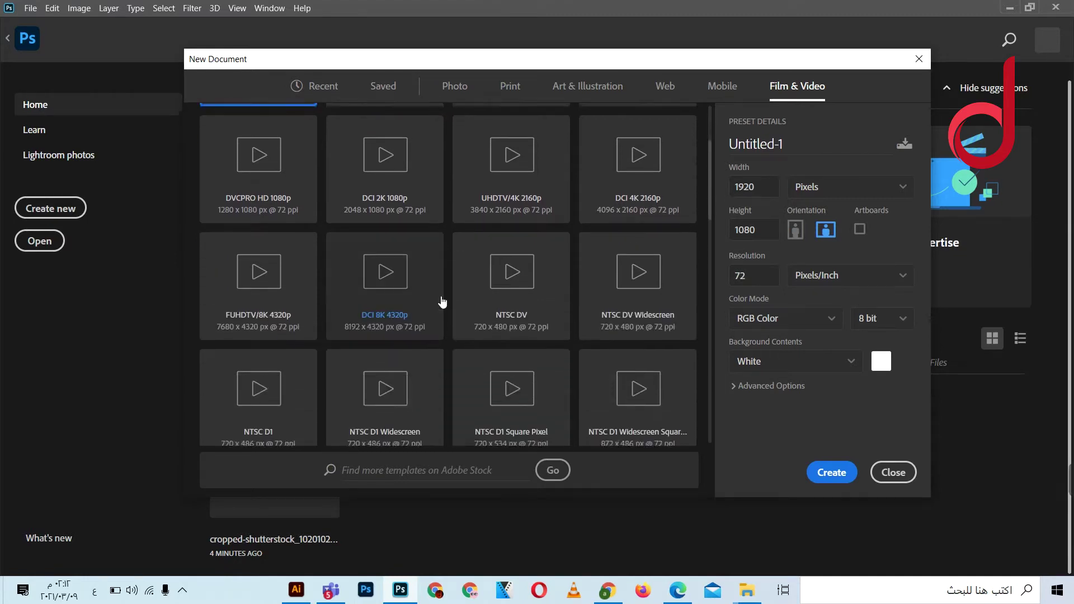
{"action": "scroll", "coordinate": [442, 301], "scroll_direction": "up", "scroll_amount": 2}
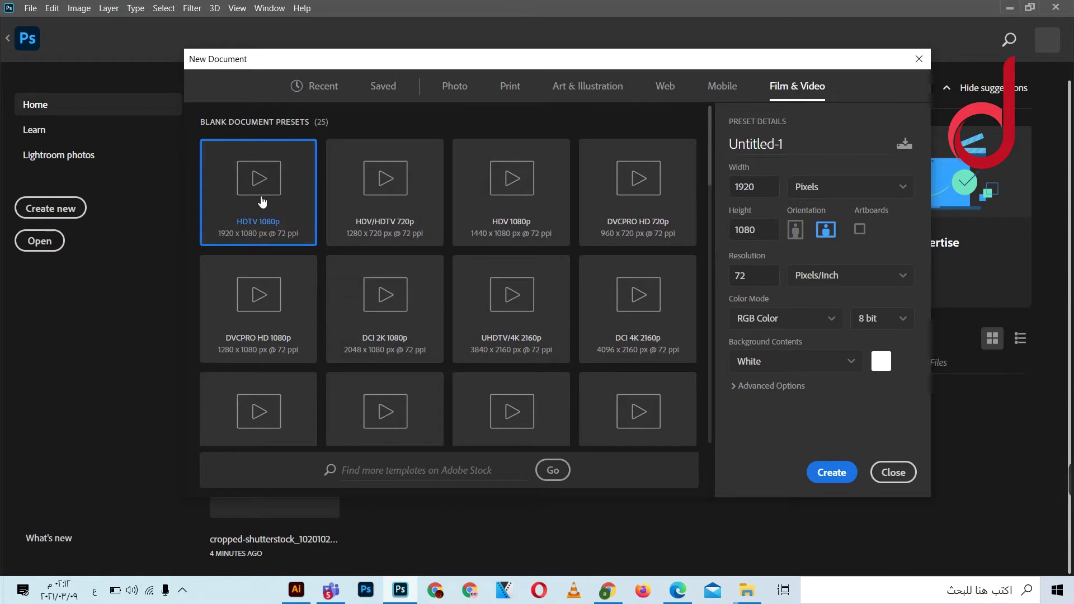
{"action": "left_click", "coordinate": [834, 479]}
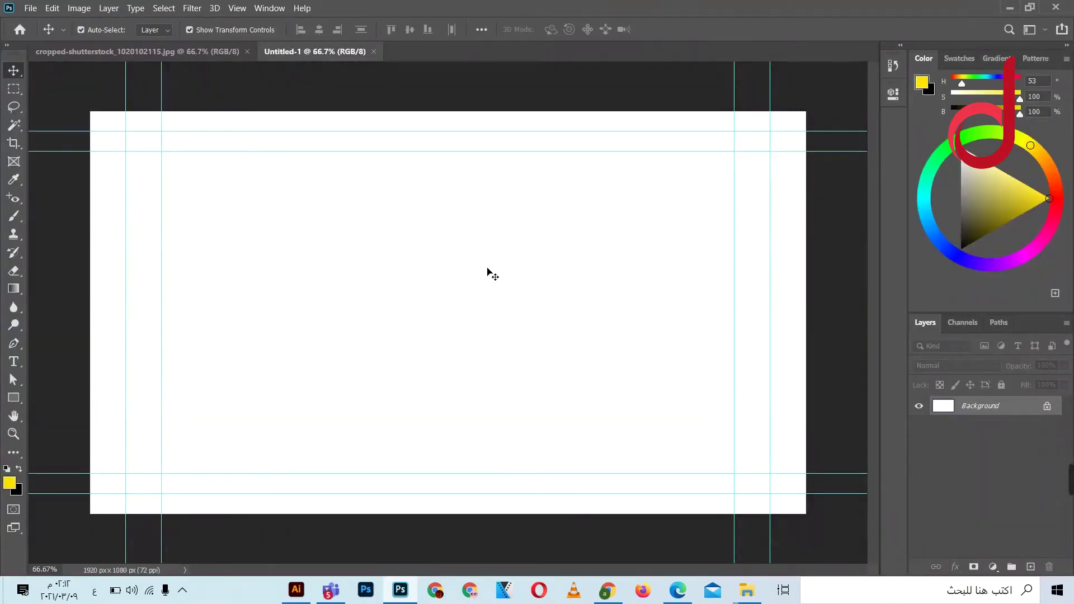
Try to move the locked Background layer and dismiss the warning.
{"action": "left_click_drag", "start_coordinate": [81, 85], "coordinate": [780, 440]}
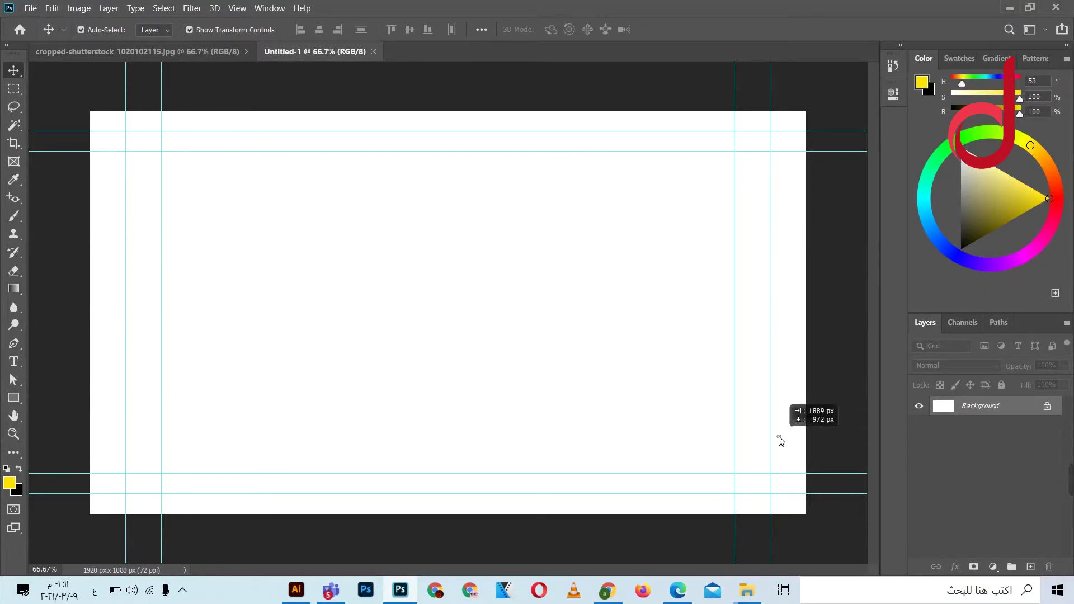
{"action": "left_click", "coordinate": [689, 265]}
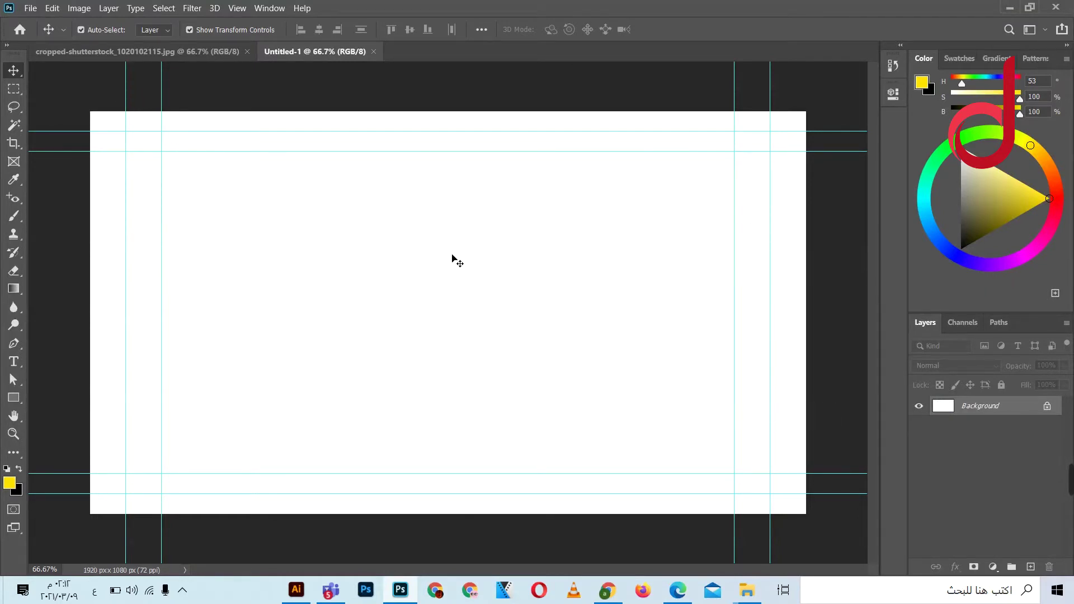
{"action": "scroll", "coordinate": [407, 172], "scroll_direction": "up", "scroll_amount": 3}
{"action": "scroll", "coordinate": [434, 190], "scroll_direction": "down", "scroll_amount": 1}
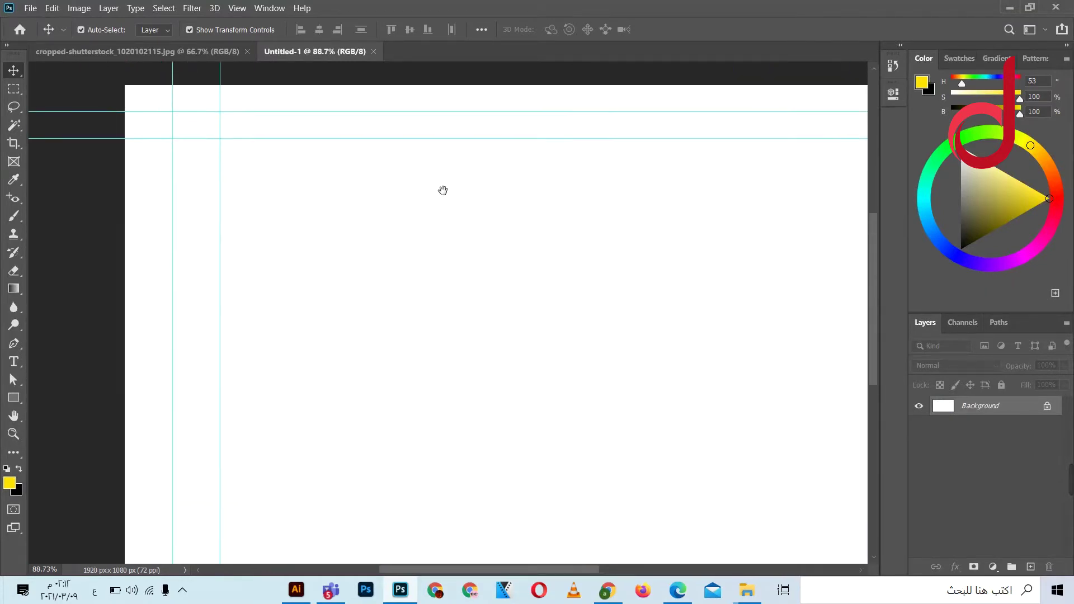
{"action": "scroll", "coordinate": [669, 369], "scroll_direction": "down", "scroll_amount": 2}
{"action": "scroll", "coordinate": [566, 379], "scroll_direction": "right", "scroll_amount": 5}
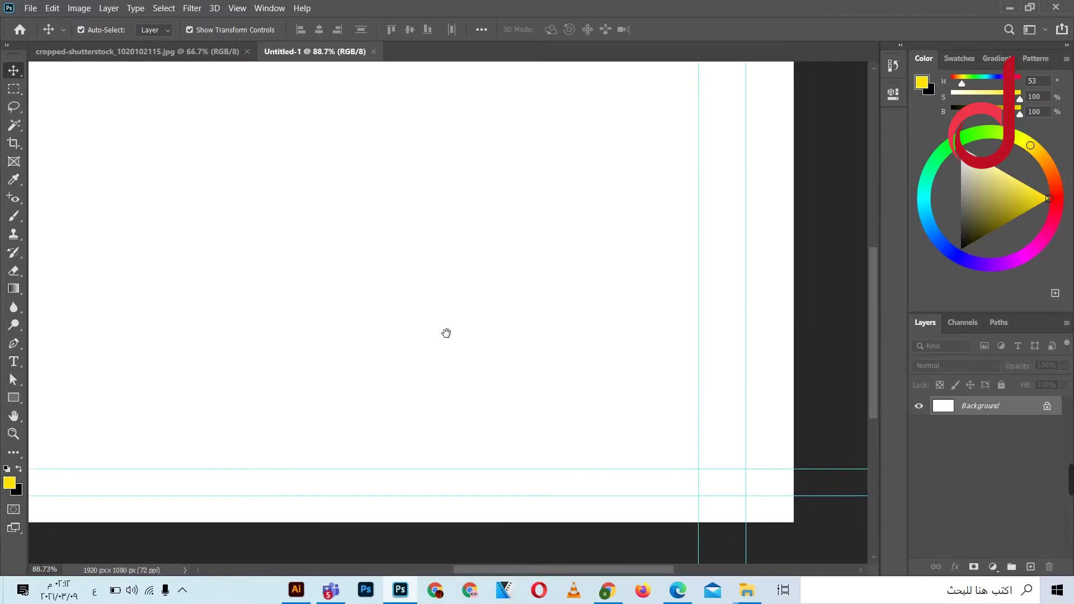
Visit the Home screen, cancel a new document there, and return to Untitled-1.
{"action": "left_click", "coordinate": [170, 51]}
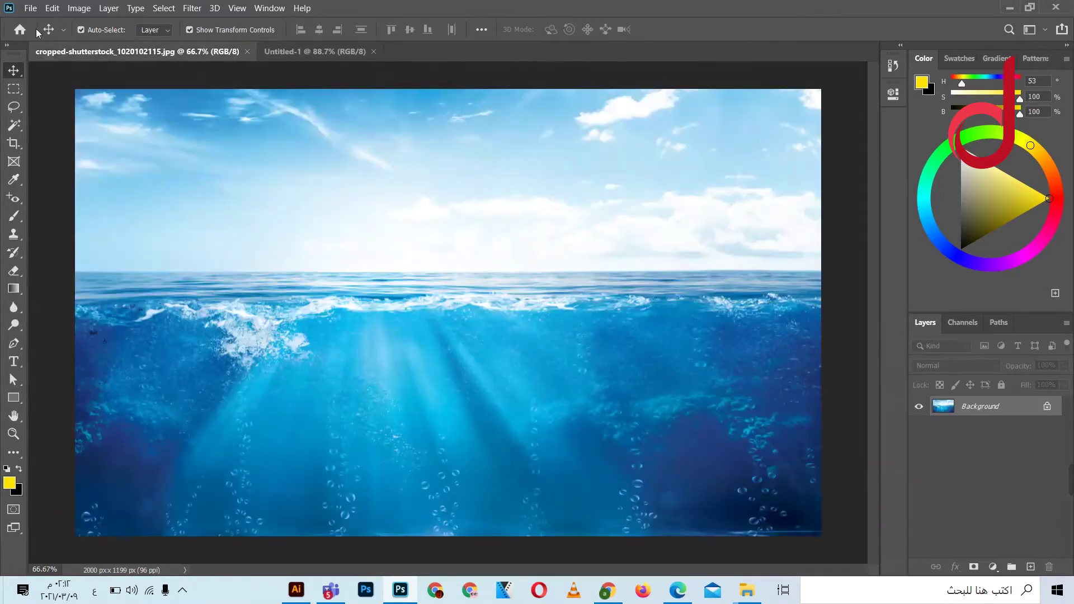
{"action": "left_click", "coordinate": [19, 29]}
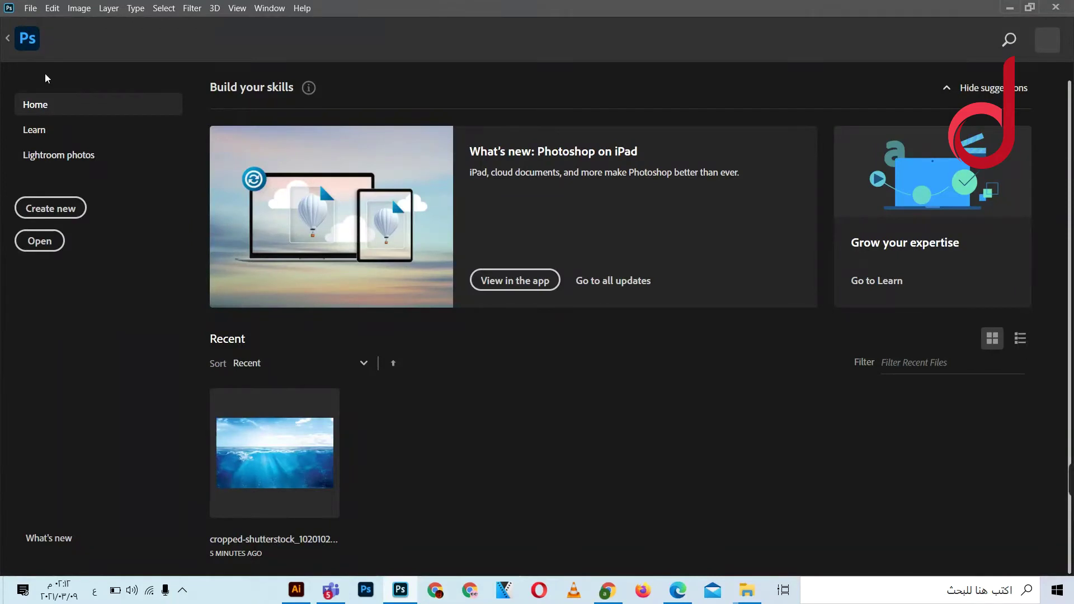
{"action": "left_click", "coordinate": [38, 210]}
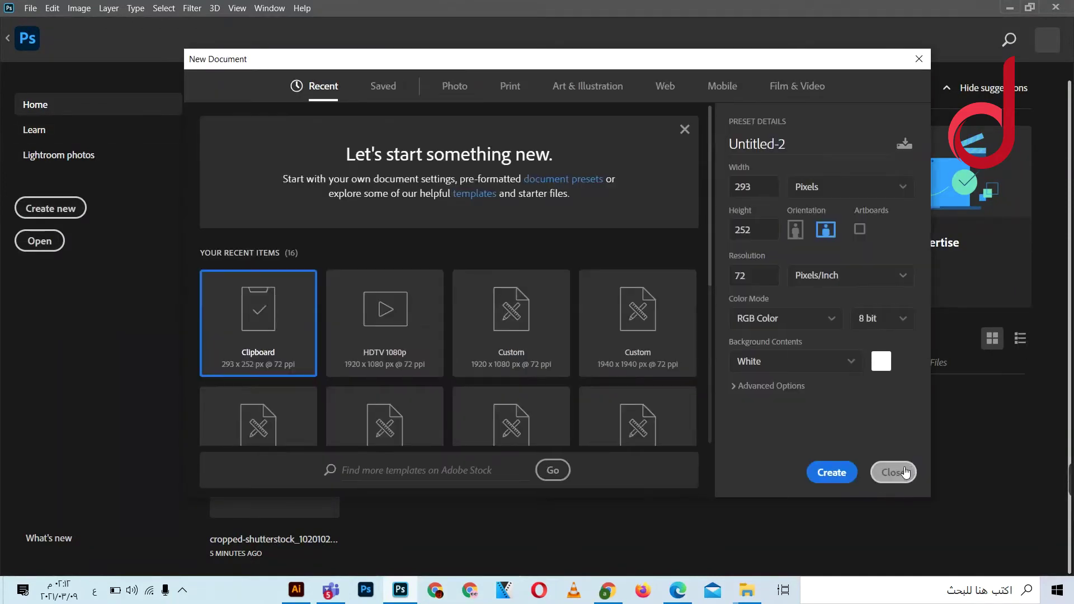
{"action": "left_click", "coordinate": [895, 472]}
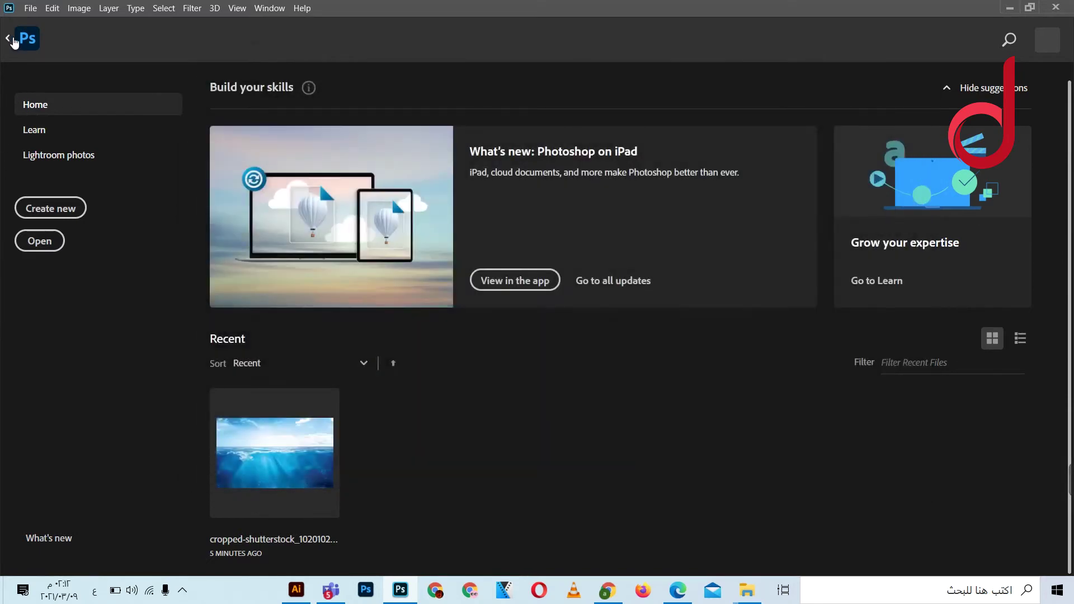
{"action": "left_click", "coordinate": [14, 42]}
{"action": "left_click", "coordinate": [313, 51]}
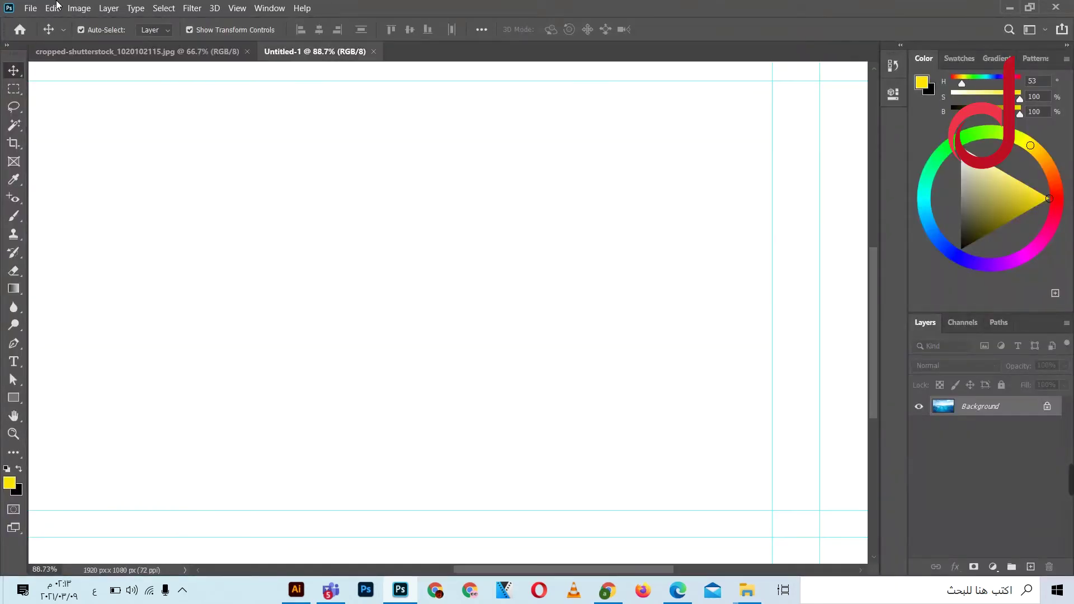
Reopen the New Document dialog with Ctrl+N.
{"action": "left_click", "coordinate": [55, 8]}
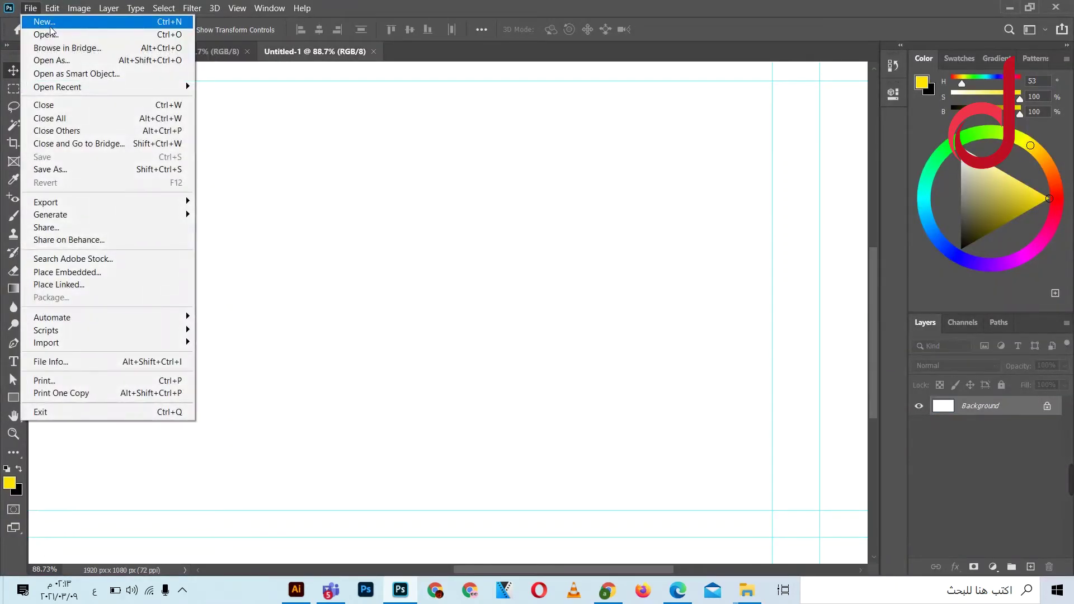
{"action": "key", "text": "Escape"}
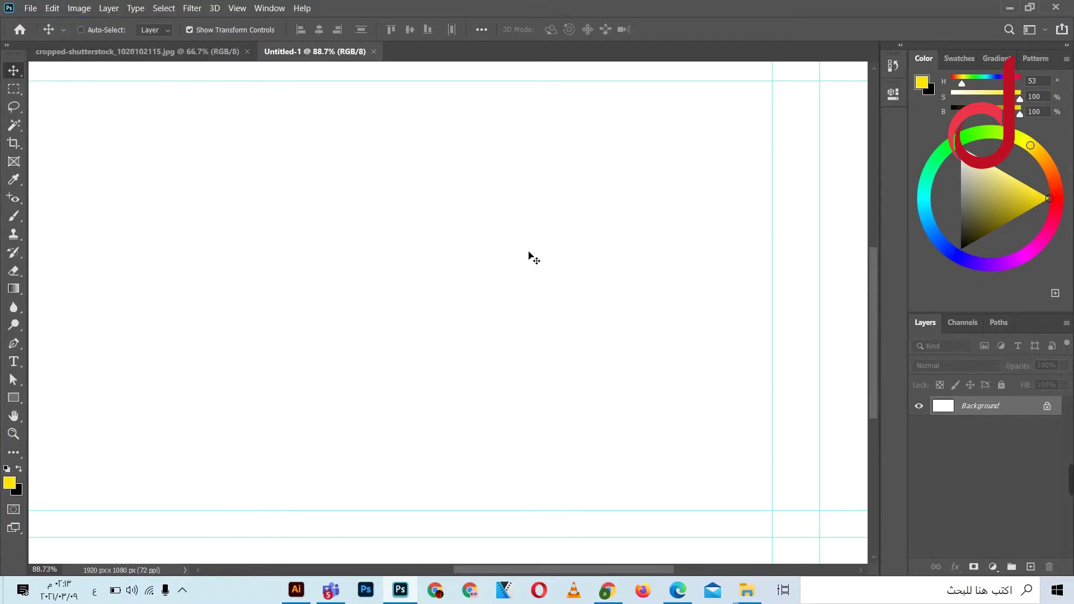
{"action": "key", "text": "ctrl"}
{"action": "key", "text": "ctrl+n"}
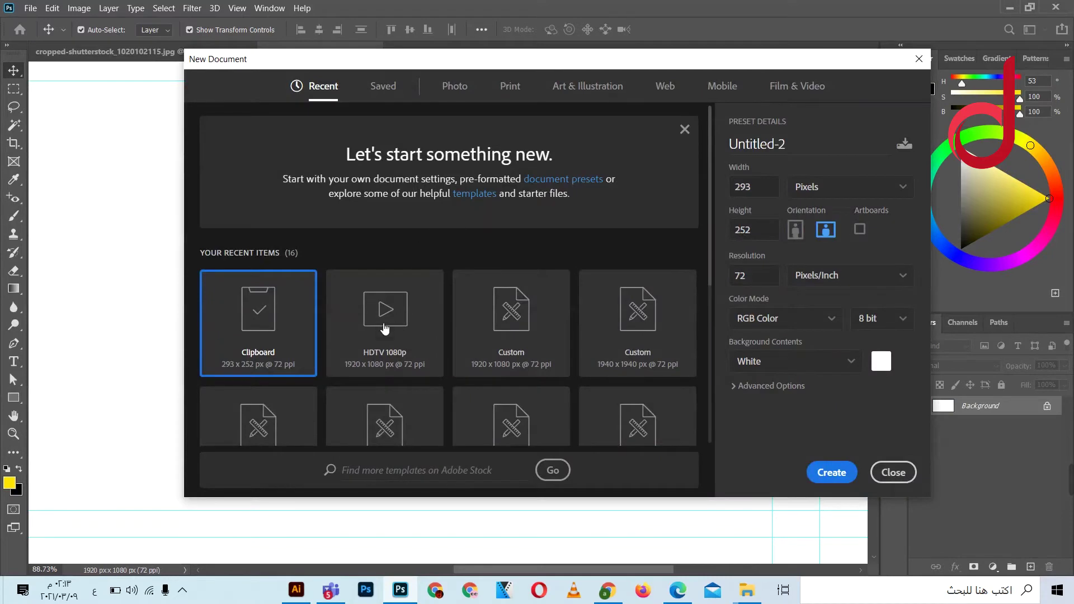
Choose the HDTV 1080p preset and glance at the Web and Art & Illustration tabs.
{"action": "left_click", "coordinate": [368, 338]}
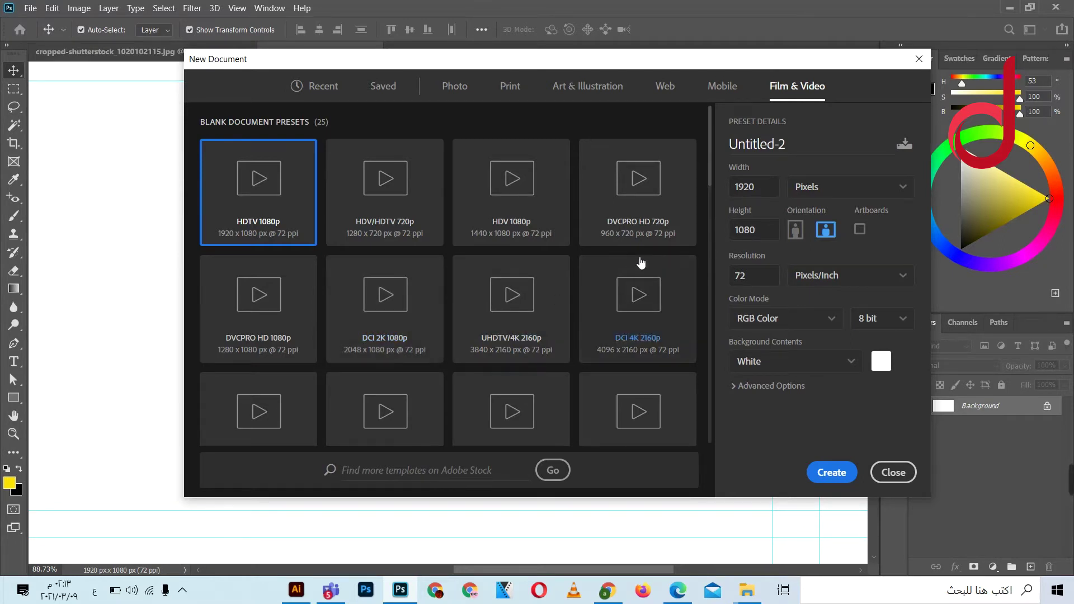
{"action": "double_click", "coordinate": [759, 192]}
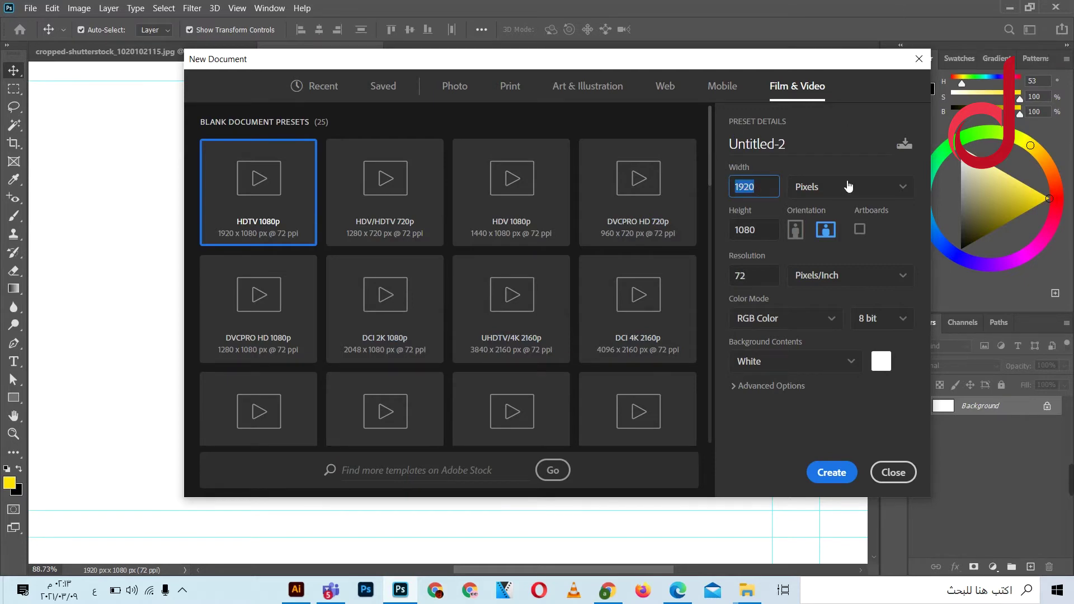
{"action": "left_click", "coordinate": [667, 87]}
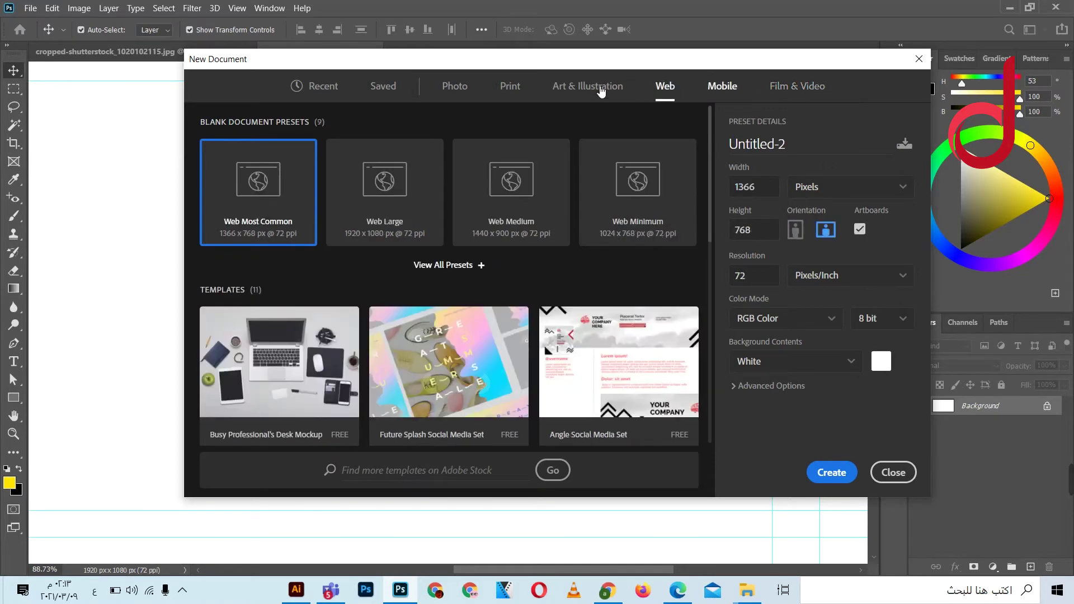
{"action": "left_click", "coordinate": [587, 86]}
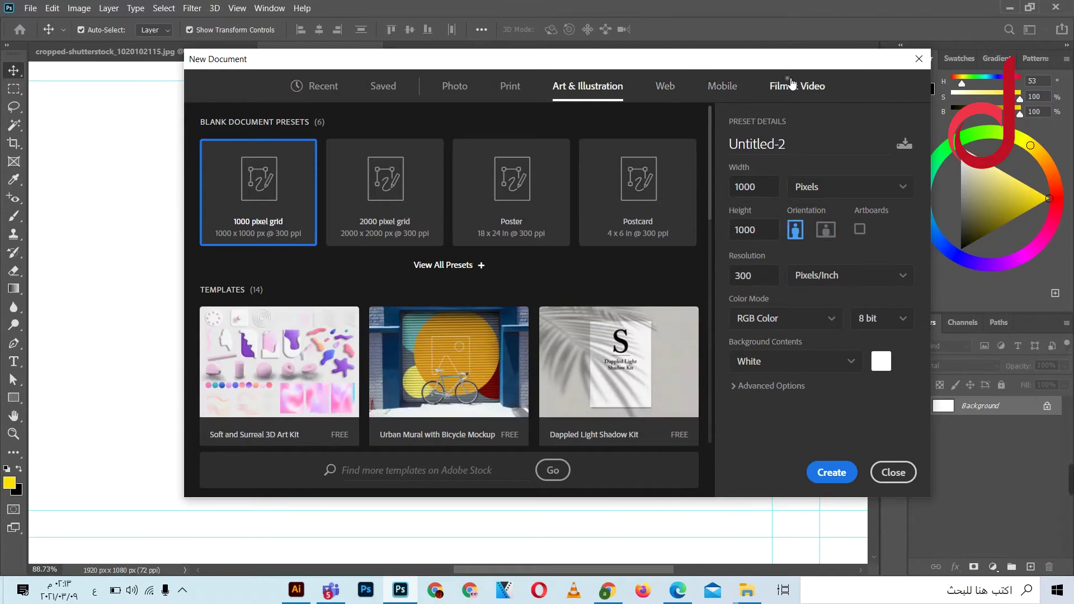
{"action": "left_click", "coordinate": [795, 86]}
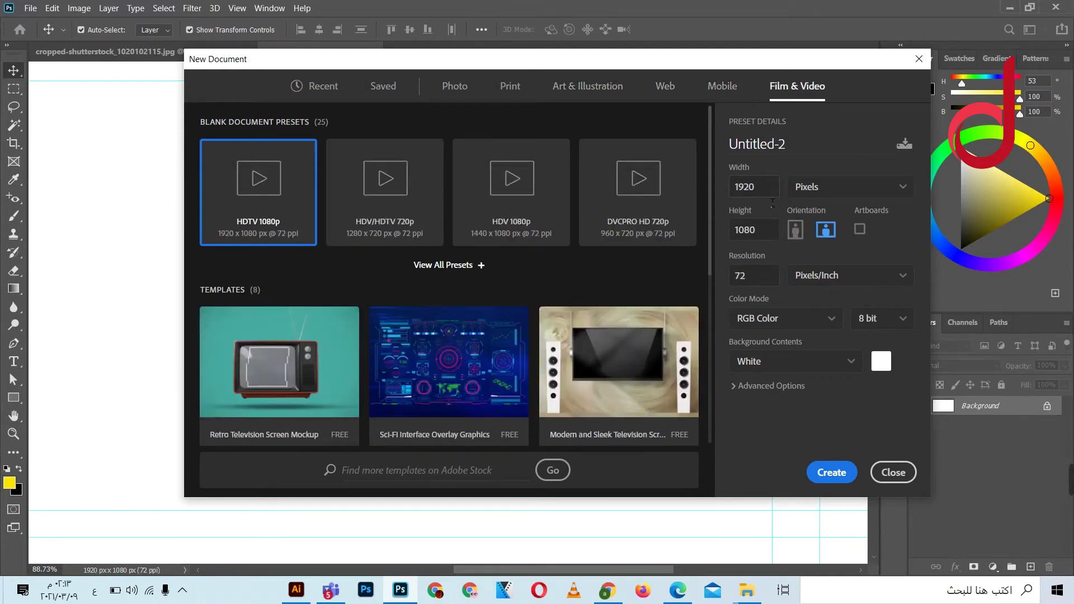
Enter width 2000 and height 5000 px, then close without creating the document.
{"action": "left_click", "coordinate": [767, 190]}
{"action": "double_click", "coordinate": [762, 188]}
{"action": "type", "text": "4"}
{"action": "key", "text": "Tab"}
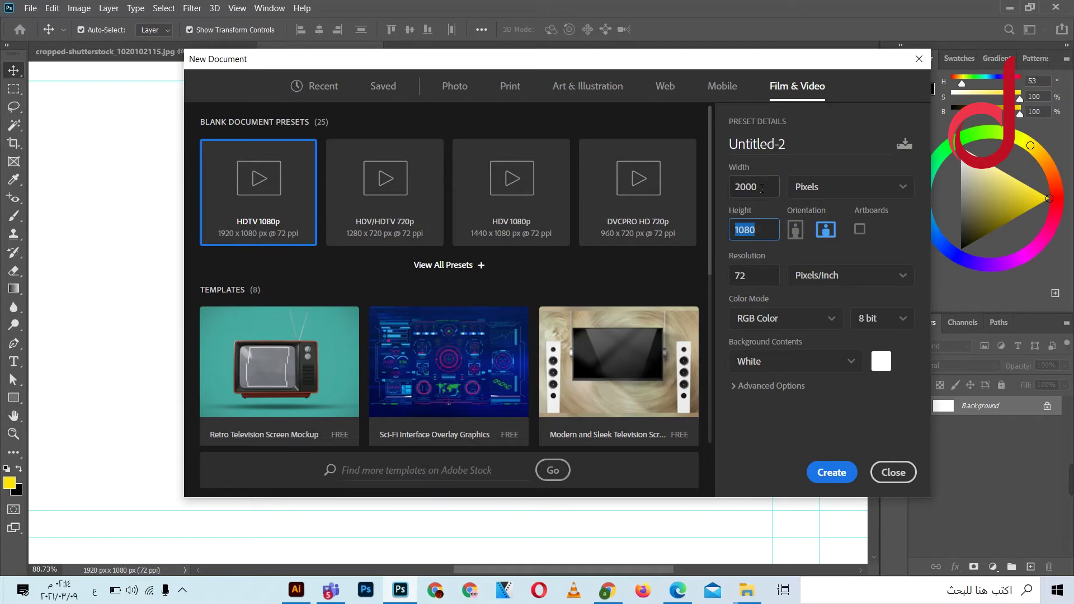
{"action": "type", "text": "5000"}
{"action": "left_click", "coordinate": [886, 253]}
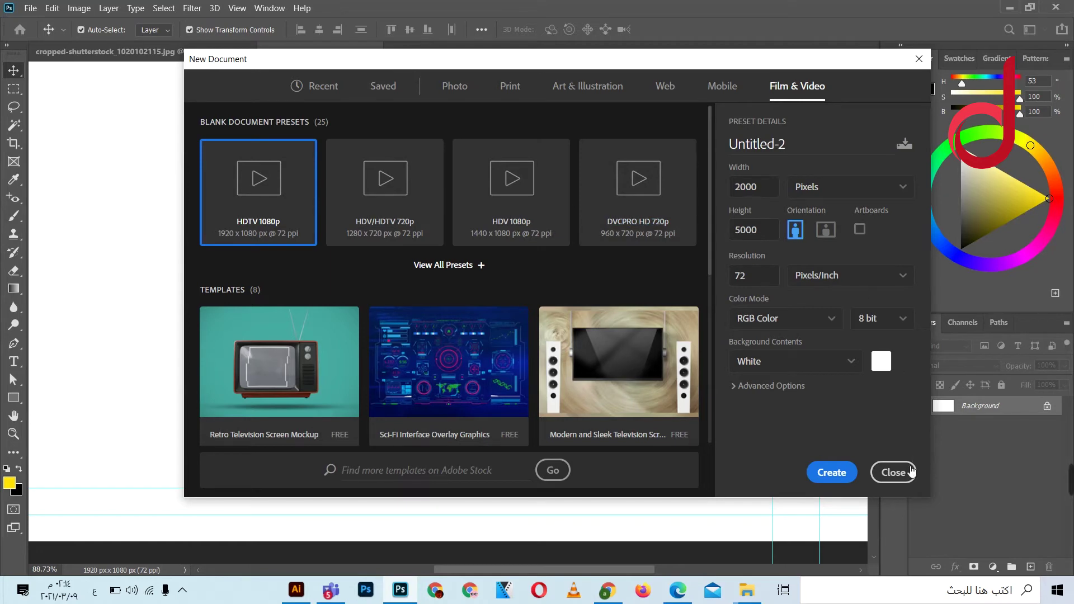
{"action": "left_click", "coordinate": [919, 59]}
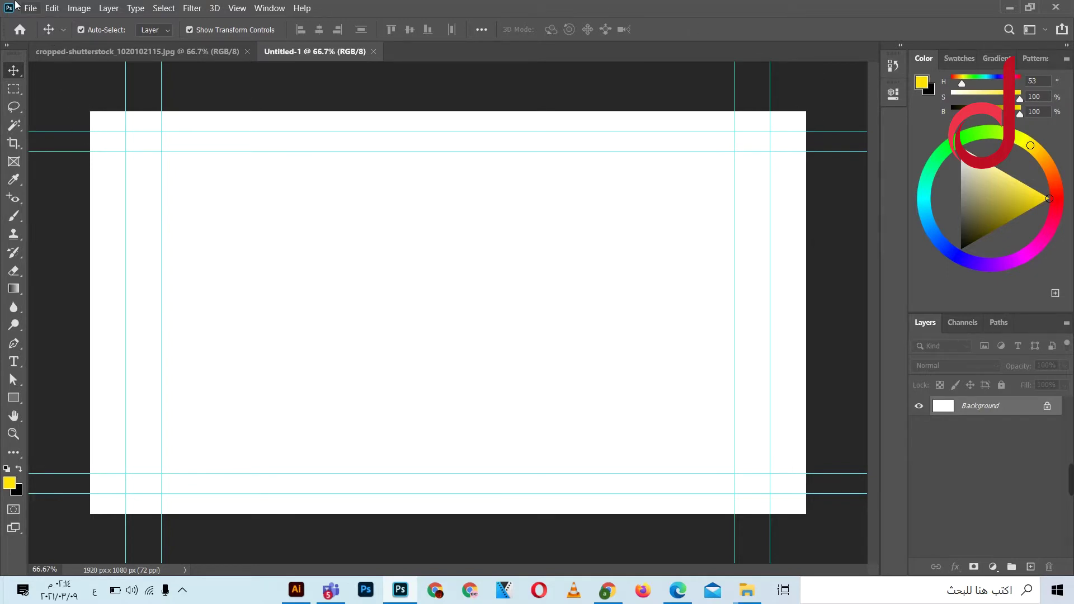
{"action": "left_click", "coordinate": [31, 8]}
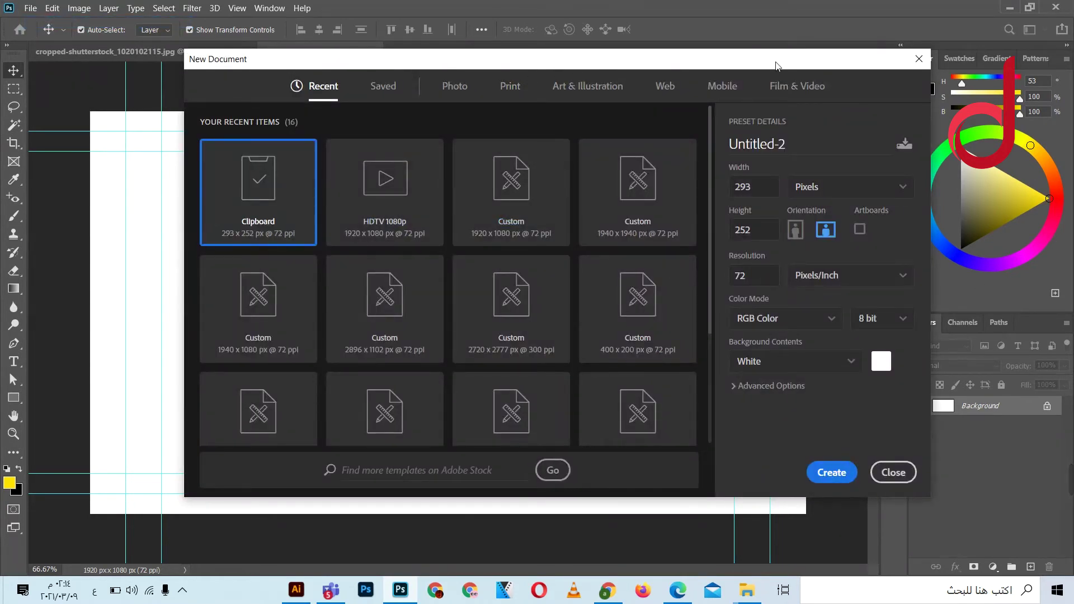
Replace the 293 width and the height with 2000 × 5000 pixels.
{"action": "double_click", "coordinate": [764, 196]}
{"action": "type", "text": "2000"}
{"action": "key", "text": "Tab"}
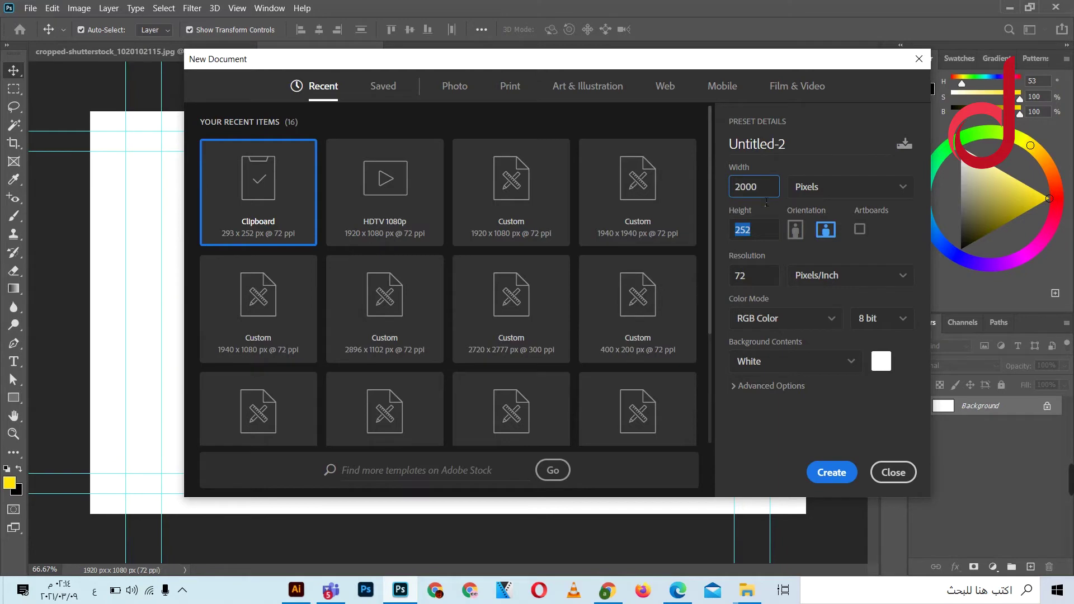
{"action": "type", "text": "1"}
{"action": "key", "text": "BackSpace"}
{"action": "type", "text": "000"}
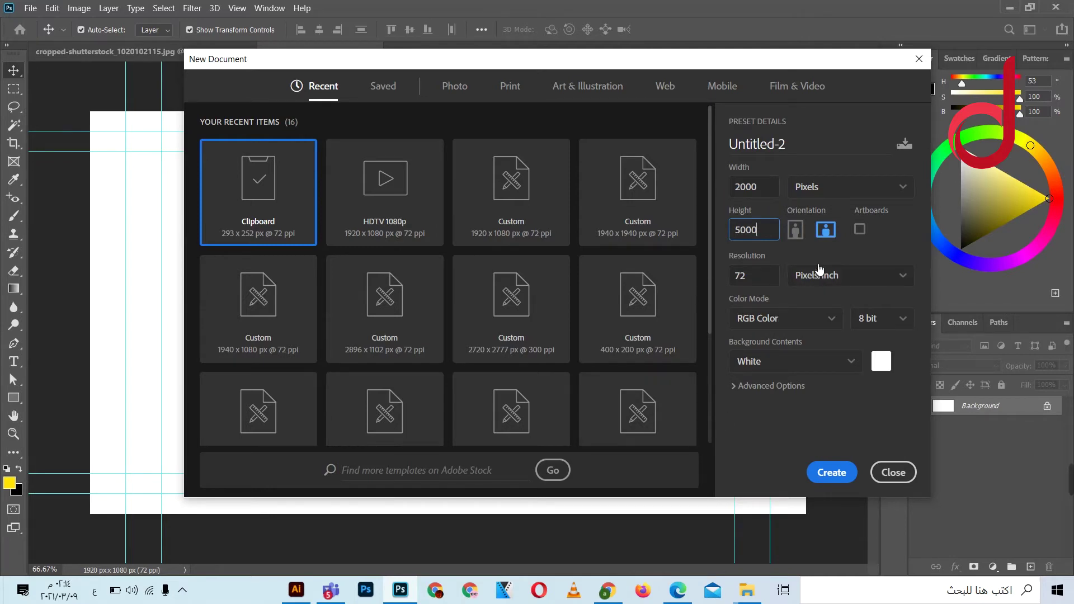
Set landscape orientation, giving 5000 × 2000 px, and keep pixels as width units.
{"action": "left_click", "coordinate": [825, 230]}
{"action": "left_click", "coordinate": [807, 225]}
{"action": "left_click", "coordinate": [826, 230]}
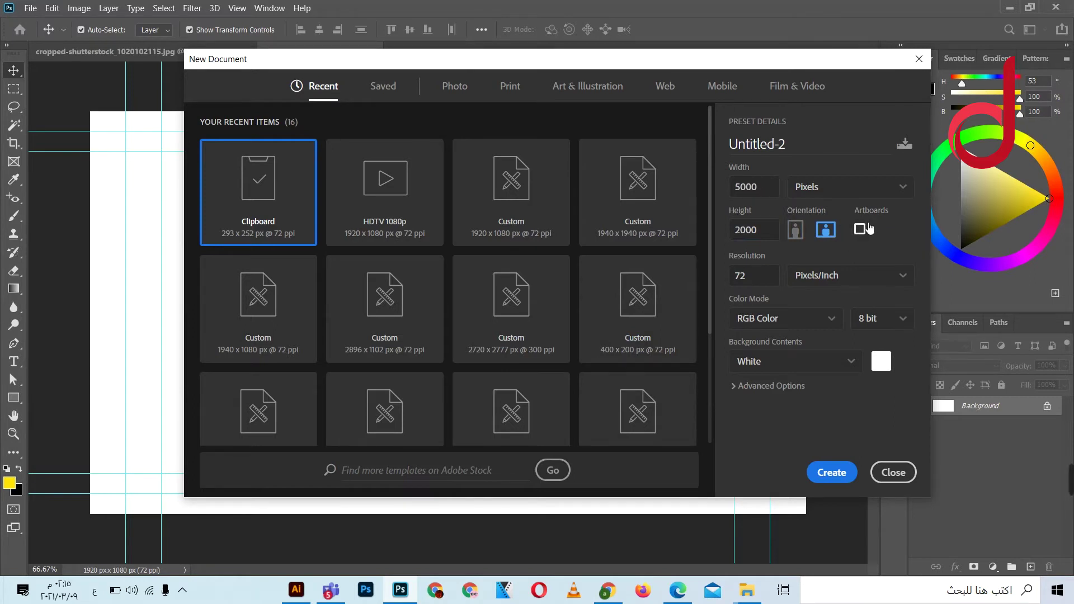
{"action": "left_click", "coordinate": [818, 191]}
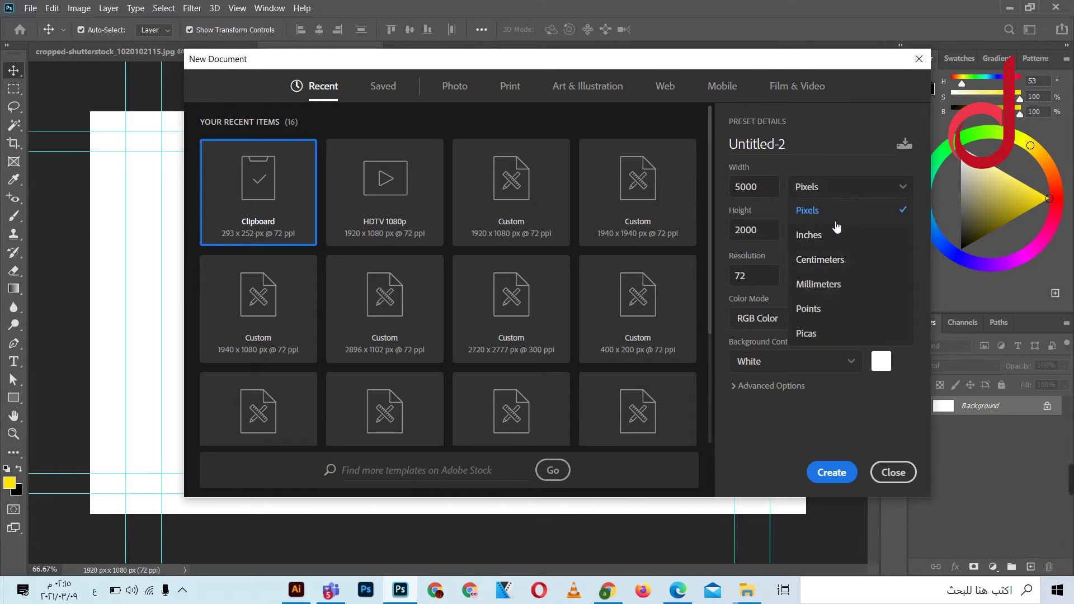
{"action": "key", "text": "Escape"}
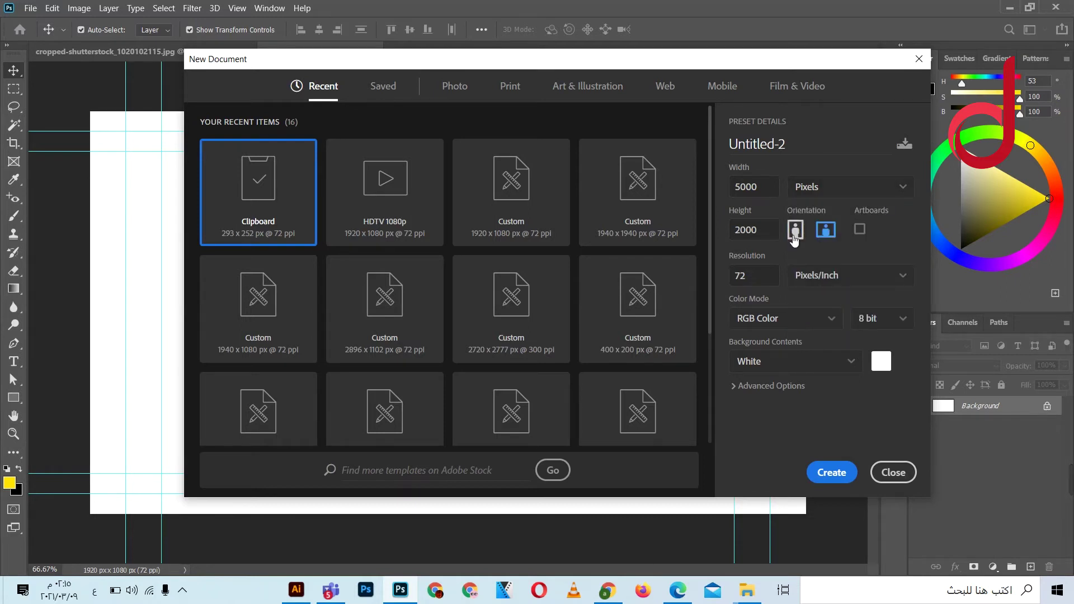
{"action": "left_click", "coordinate": [778, 285]}
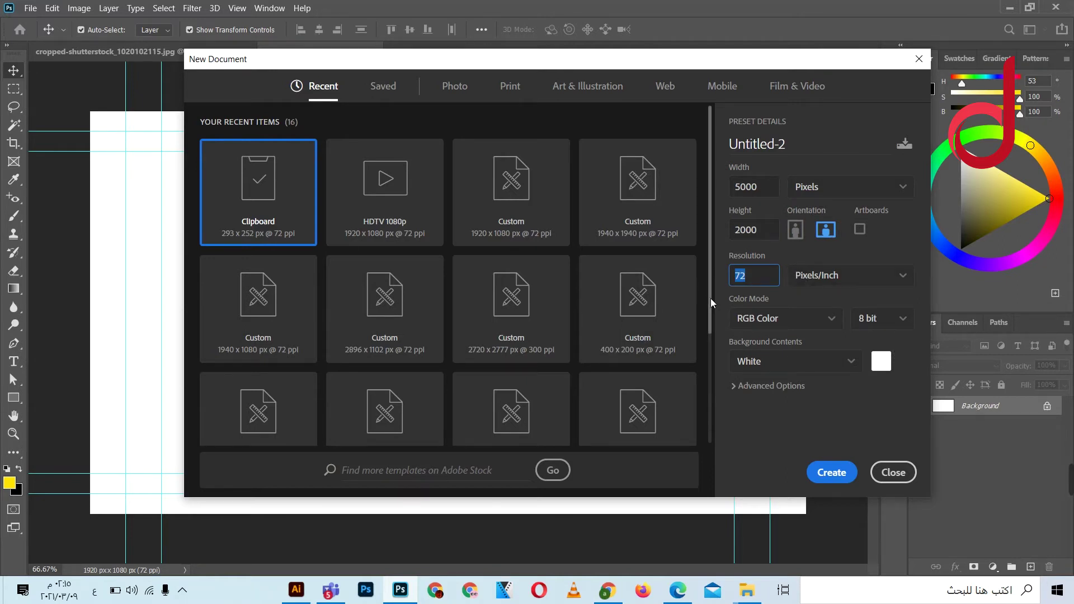
Edit the resolution field, keeping 72 pixels/inch.
{"action": "left_click", "coordinate": [768, 276]}
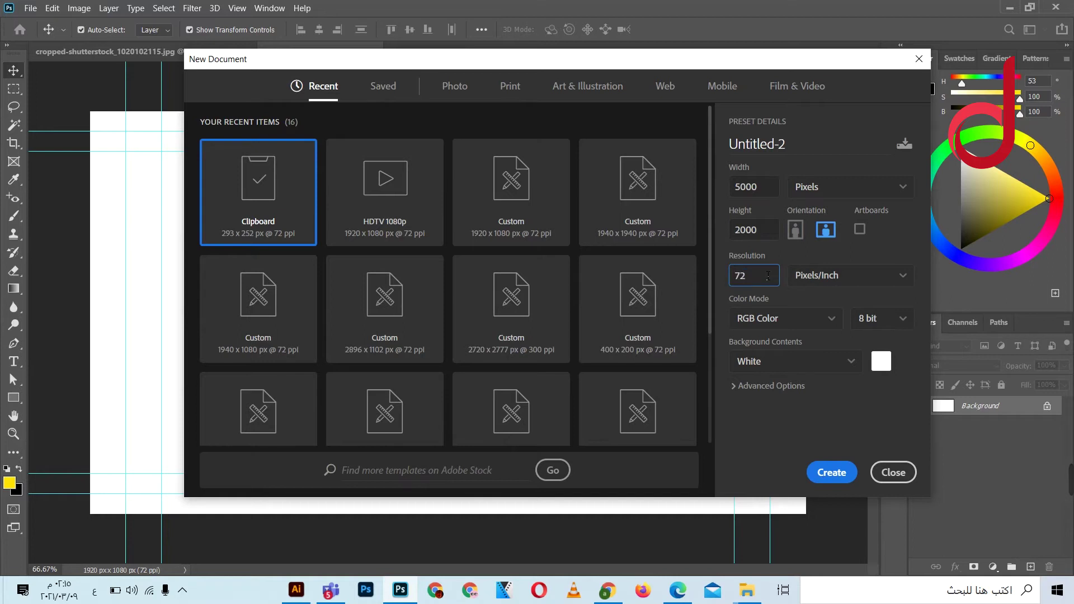
{"action": "double_click", "coordinate": [762, 276]}
{"action": "left_click", "coordinate": [759, 288]}
{"action": "double_click", "coordinate": [778, 275]}
{"action": "type", "text": "3"}
{"action": "type", "text": "0"}
{"action": "key", "text": "BackSpace"}
{"action": "key", "text": "BackSpace"}
{"action": "left_click", "coordinate": [836, 284]}
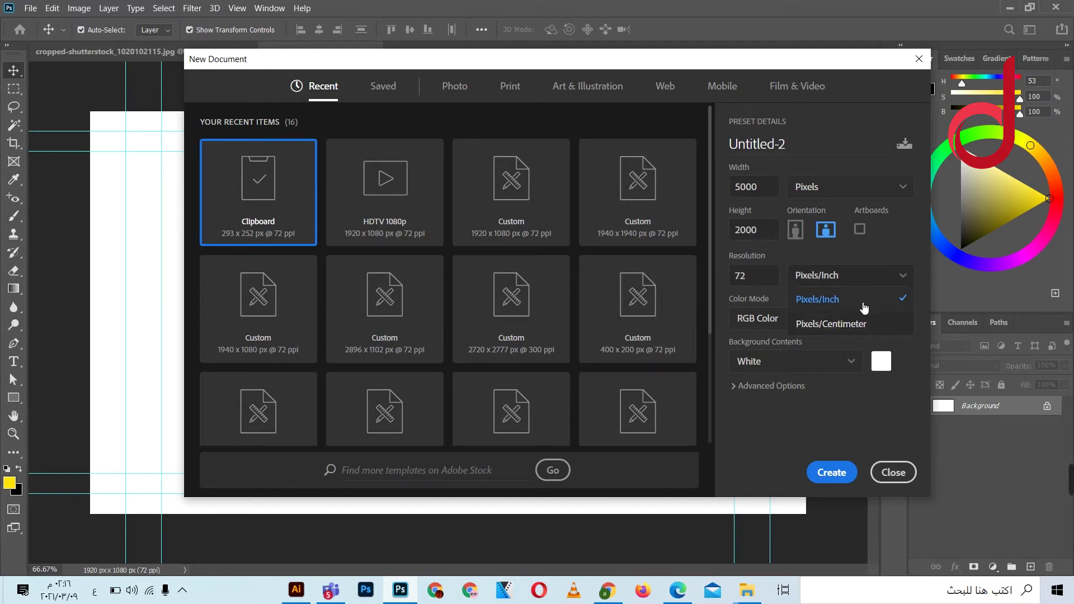
{"action": "left_click", "coordinate": [851, 302]}
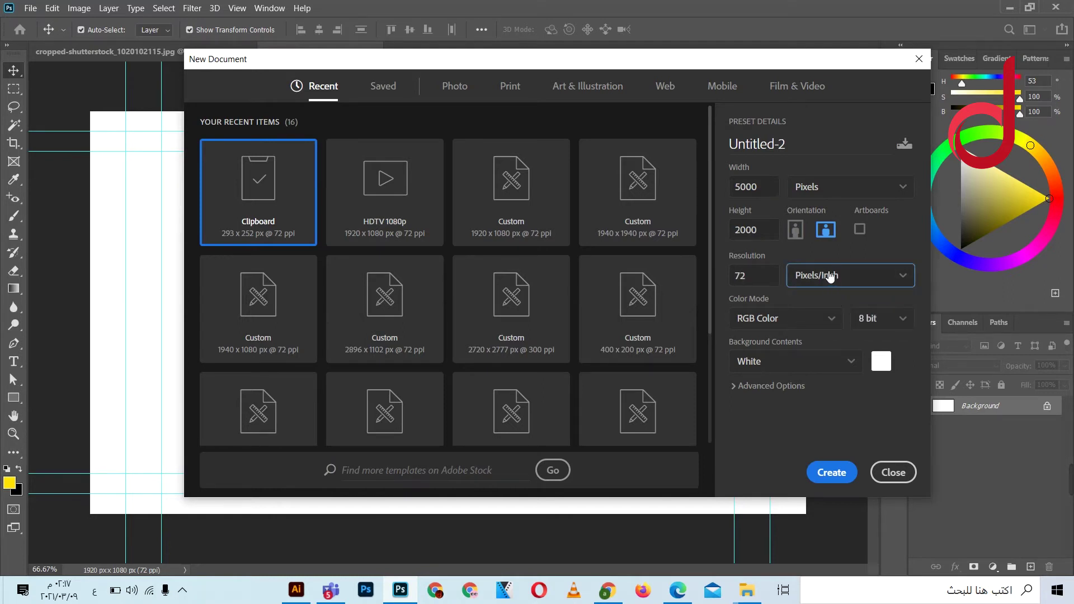
{"action": "double_click", "coordinate": [754, 278]}
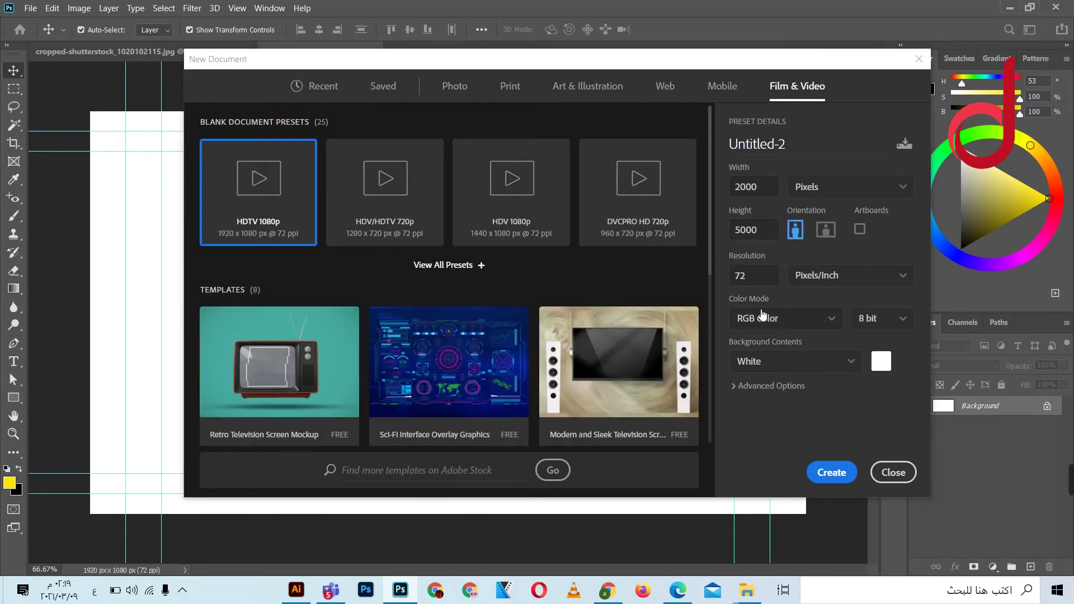
Keep RGB Color mode at 8 bit depth.
{"action": "left_click", "coordinate": [771, 318]}
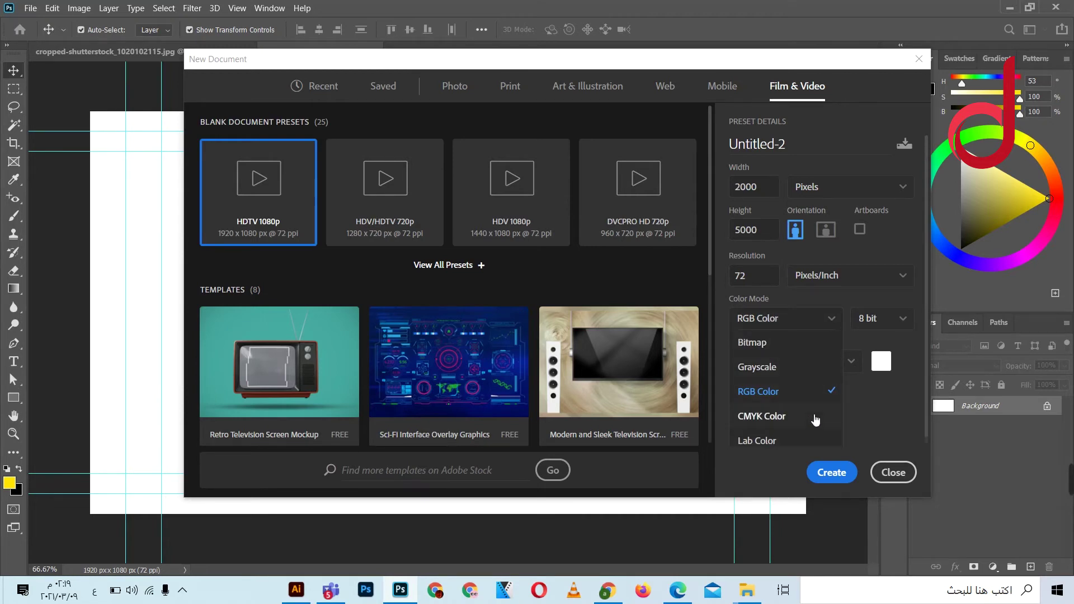
{"action": "scroll", "coordinate": [784, 421], "scroll_direction": "down", "scroll_amount": 1}
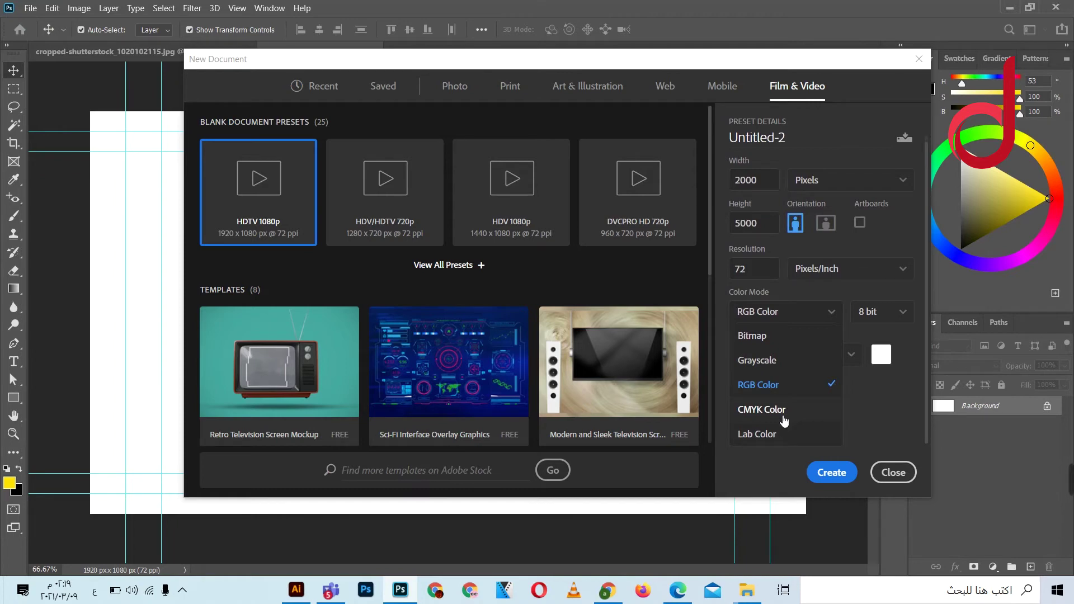
{"action": "left_click", "coordinate": [797, 315]}
{"action": "left_click", "coordinate": [889, 319]}
{"action": "left_click", "coordinate": [872, 319]}
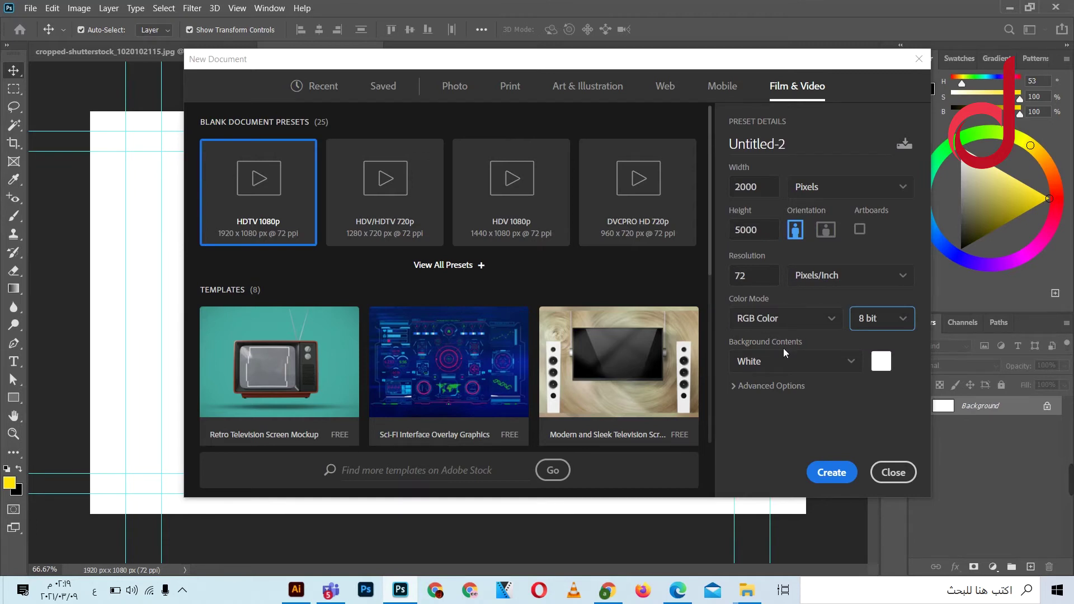
Switch the new document's background contents from Transparent to Custom.
{"action": "left_click", "coordinate": [790, 364]}
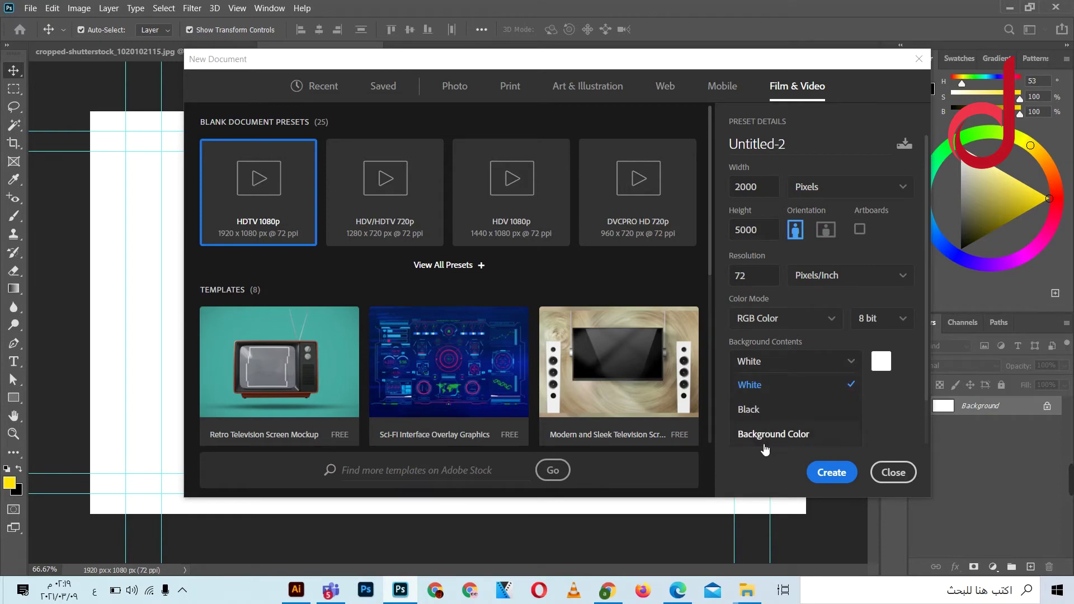
{"action": "scroll", "coordinate": [765, 450], "scroll_direction": "down", "scroll_amount": 2}
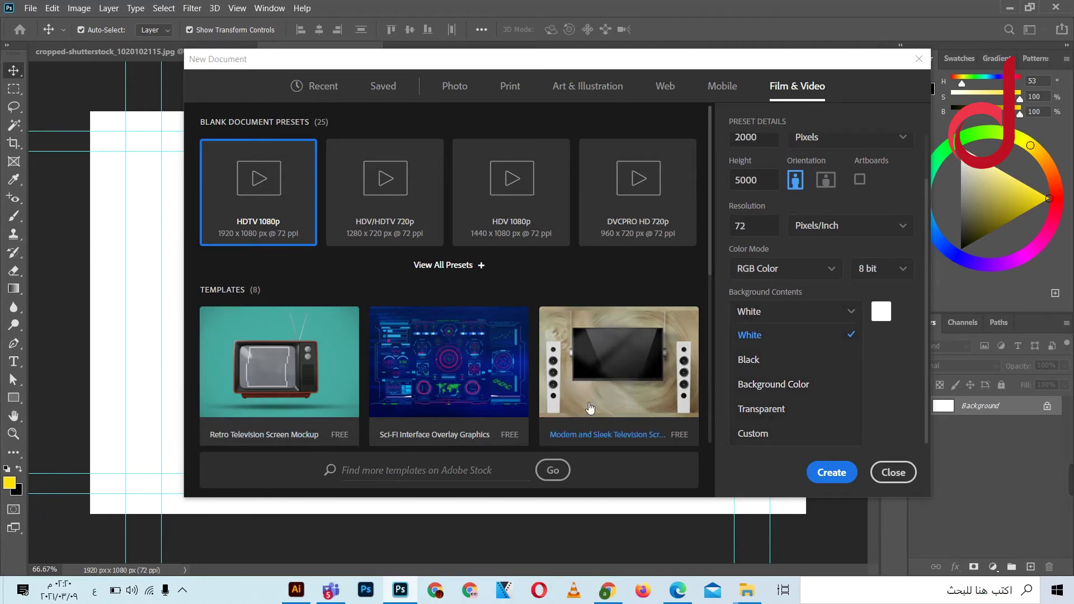
{"action": "left_click", "coordinate": [767, 413]}
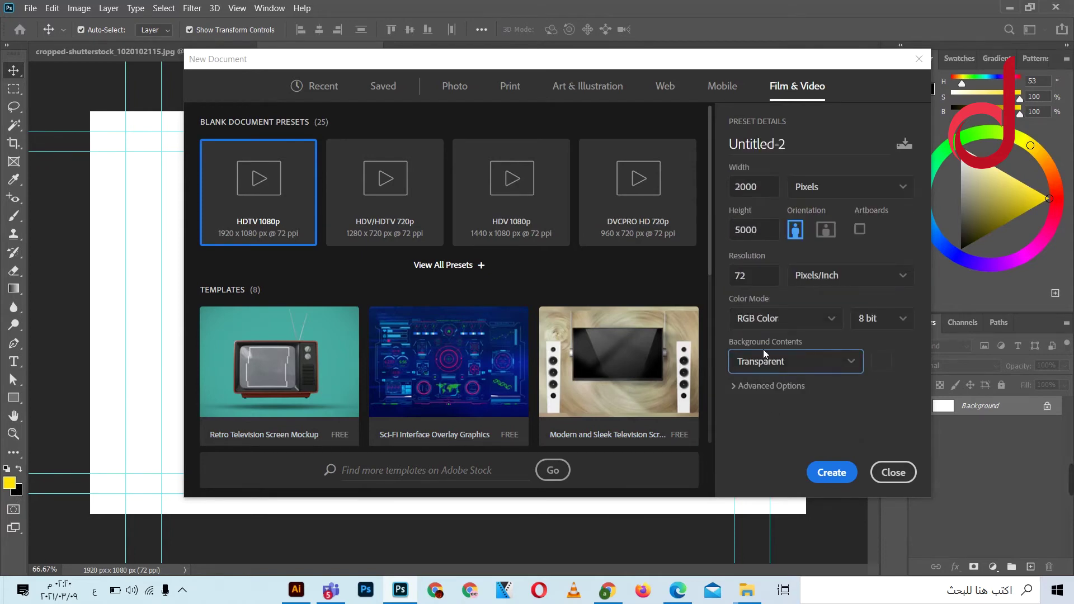
{"action": "left_click", "coordinate": [771, 362]}
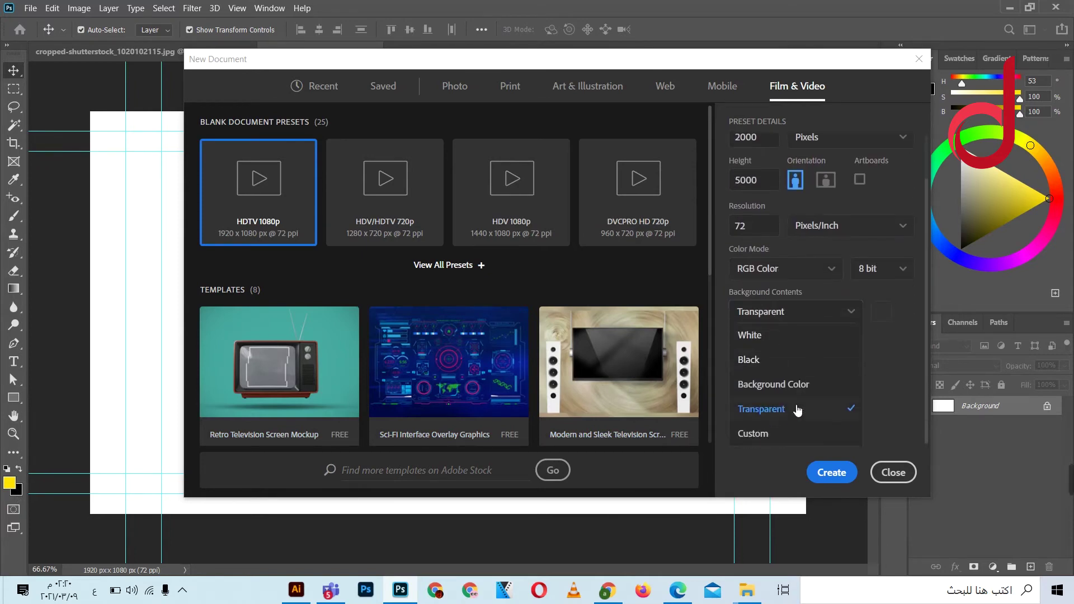
{"action": "left_click", "coordinate": [753, 435]}
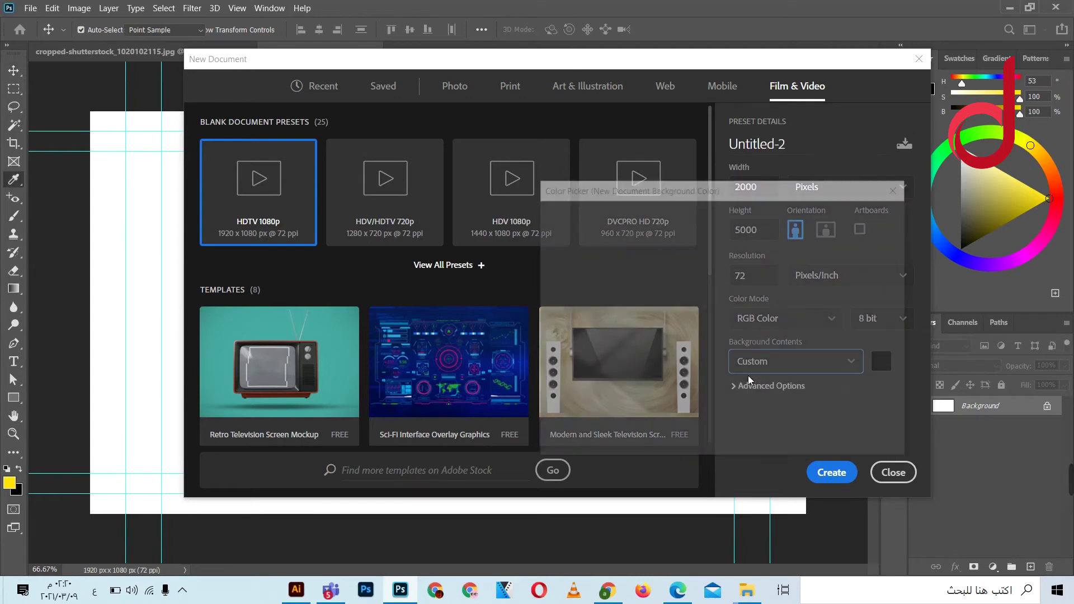
Set the custom background colour to bright red e90000.
{"action": "type", "text": "7f1a1a"}
{"action": "left_click", "coordinate": [721, 237]}
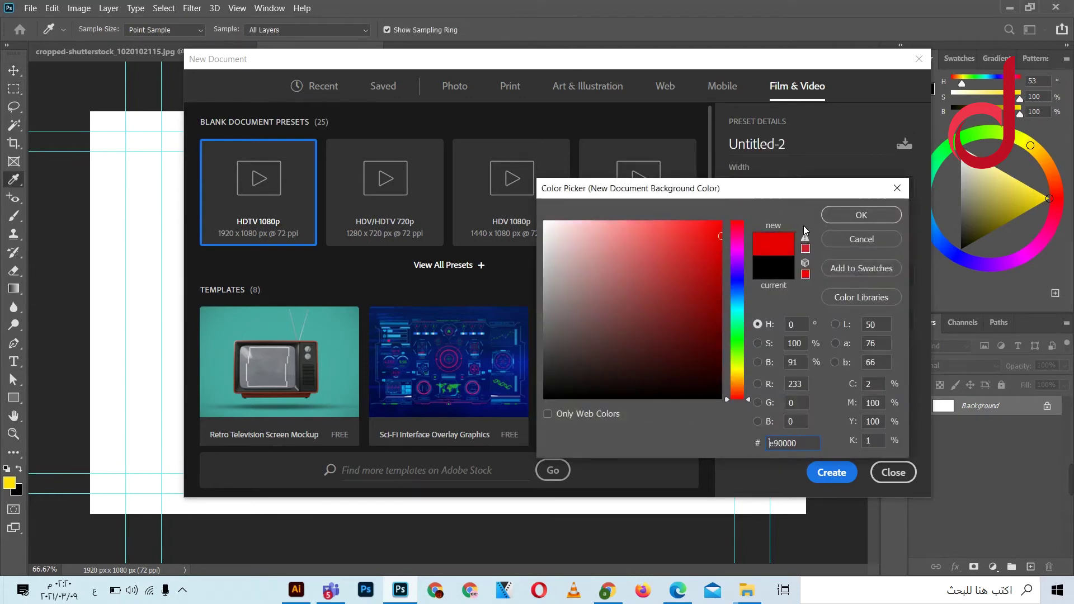
{"action": "left_click", "coordinate": [844, 215]}
Create the 2000 x 5000 px document with the red background.
{"action": "left_click", "coordinate": [750, 385]}
{"action": "scroll", "coordinate": [746, 392], "scroll_direction": "down", "scroll_amount": 1}
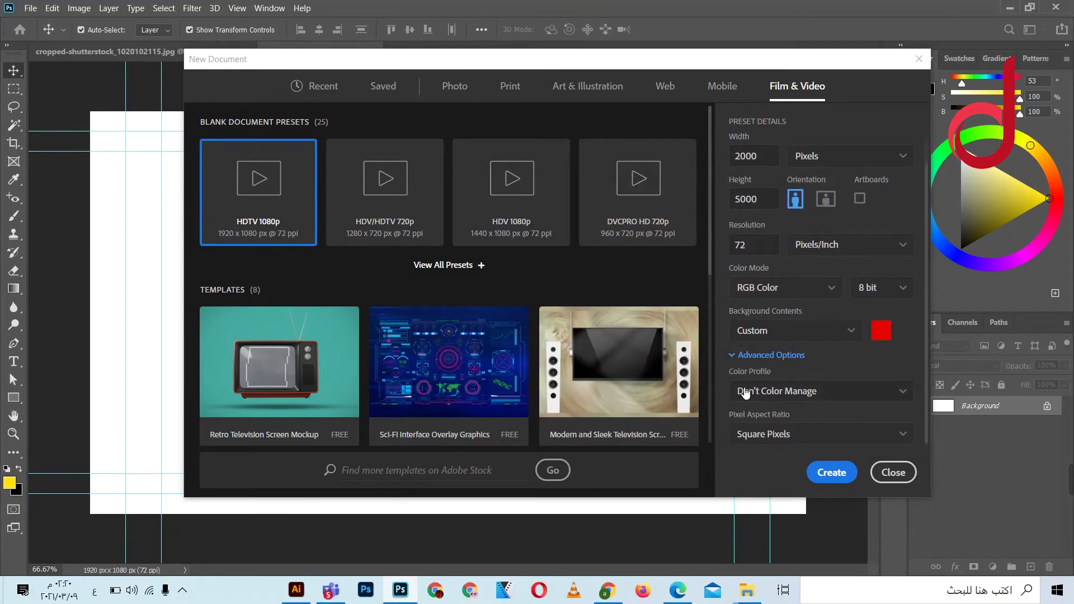
{"action": "left_click", "coordinate": [744, 358]}
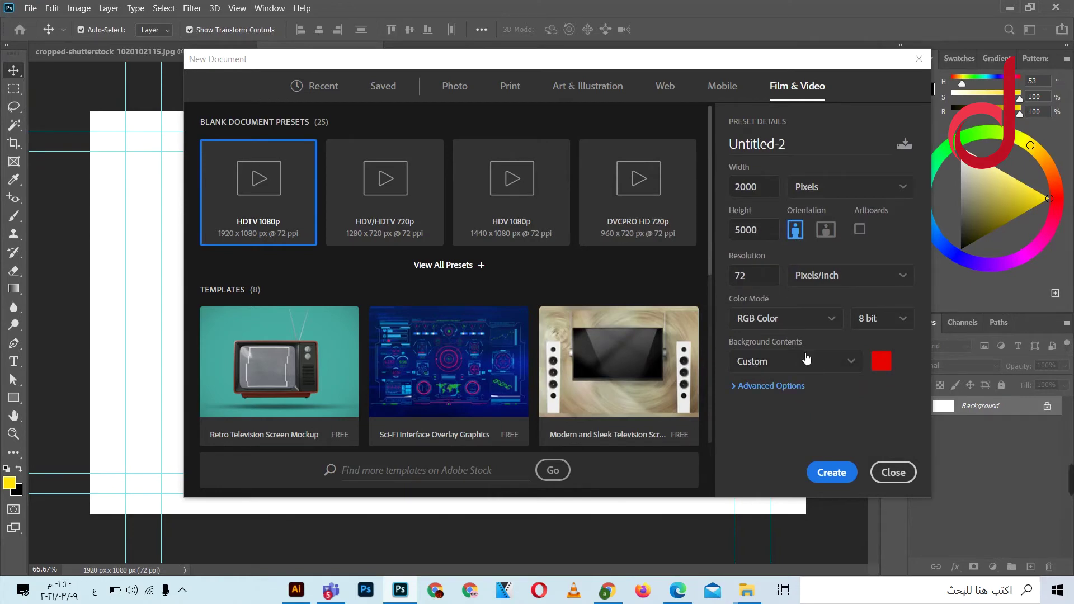
{"action": "left_click", "coordinate": [831, 473]}
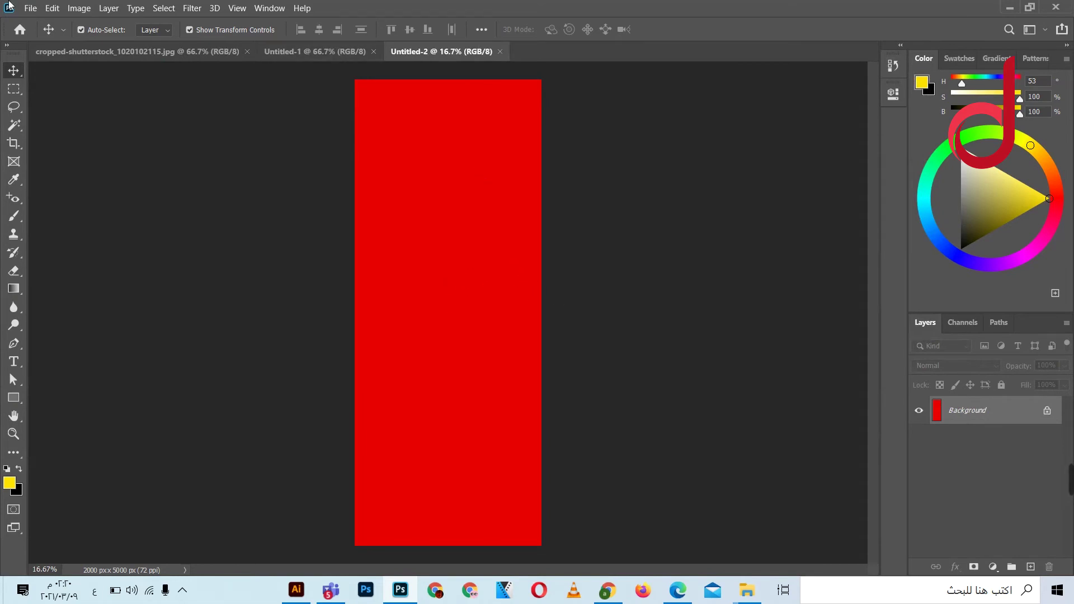
Open a new document from the Wooden Photo Frame Mockup template, dismissing the profile warning.
{"action": "left_click", "coordinate": [30, 8]}
{"action": "left_click", "coordinate": [44, 25]}
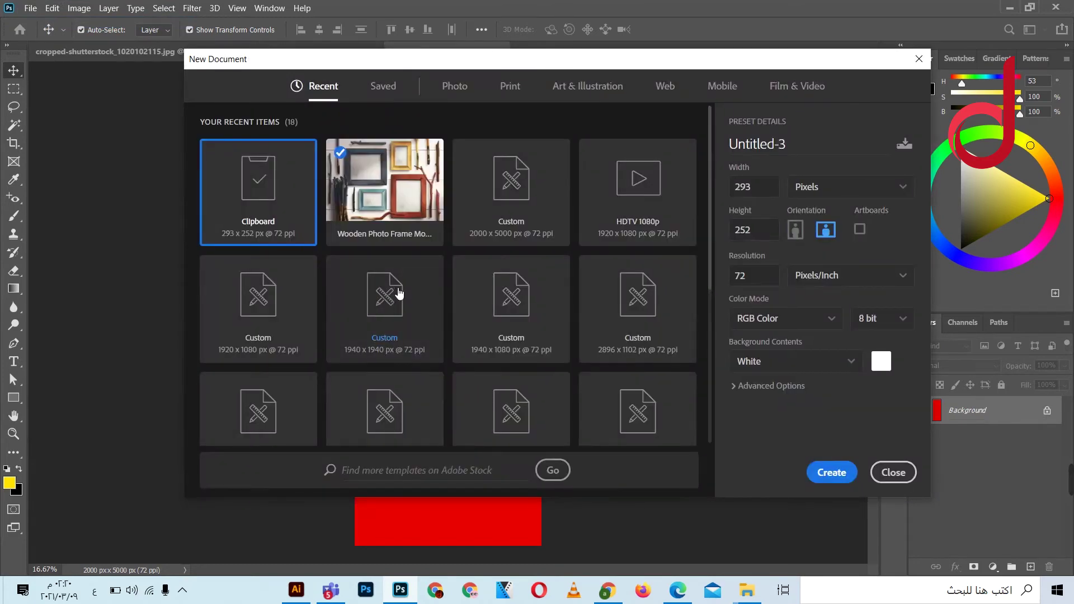
{"action": "left_click", "coordinate": [406, 239]}
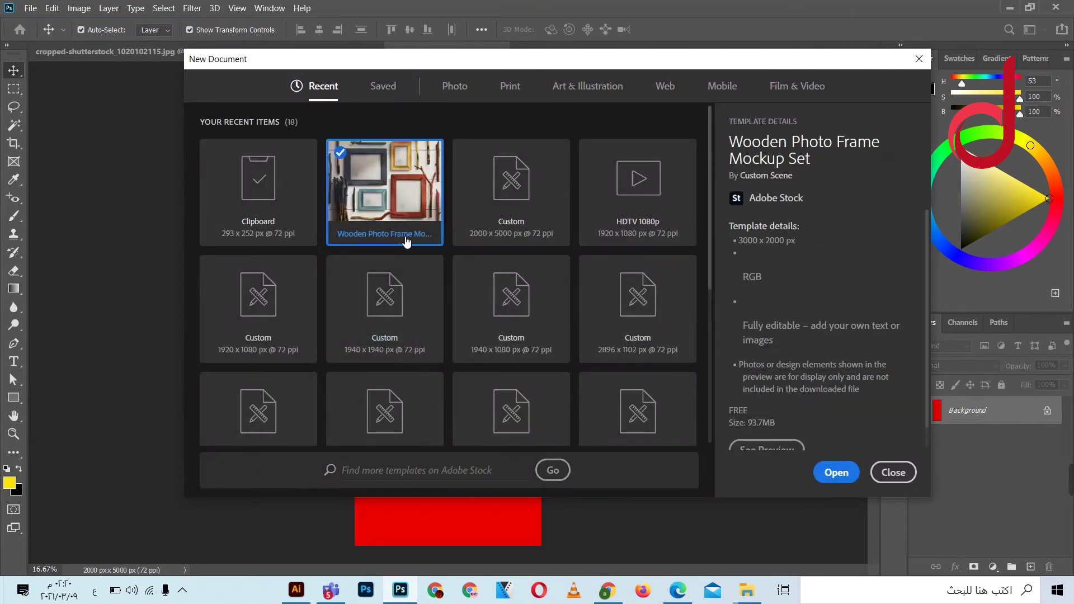
{"action": "left_click", "coordinate": [826, 473]}
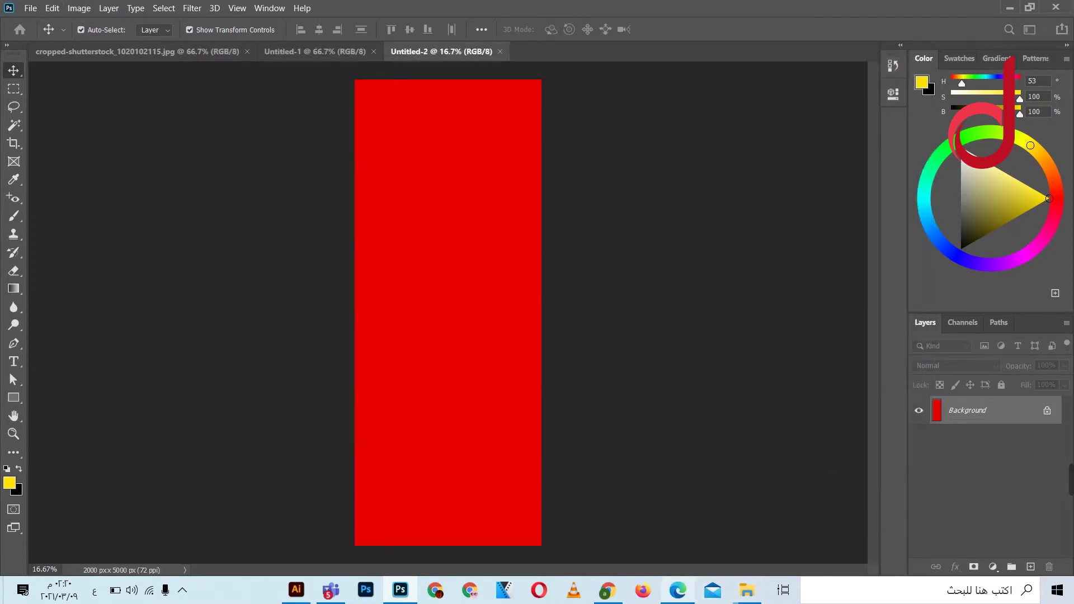
{"action": "left_click", "coordinate": [599, 290]}
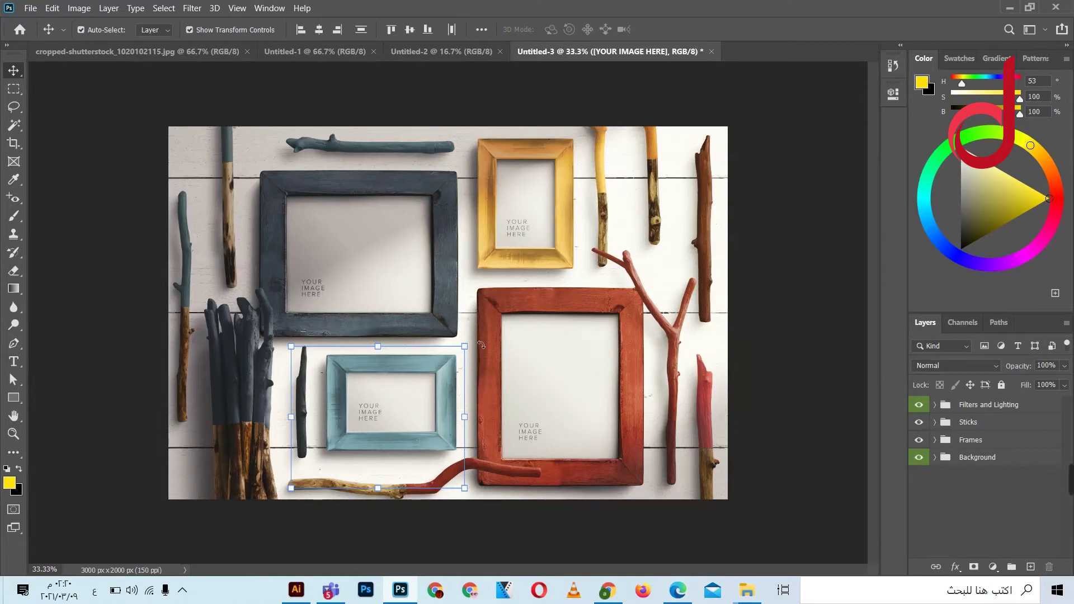
Deselect the blue frame layer and switch back to the blank Untitled-1 document.
{"action": "left_click", "coordinate": [587, 521]}
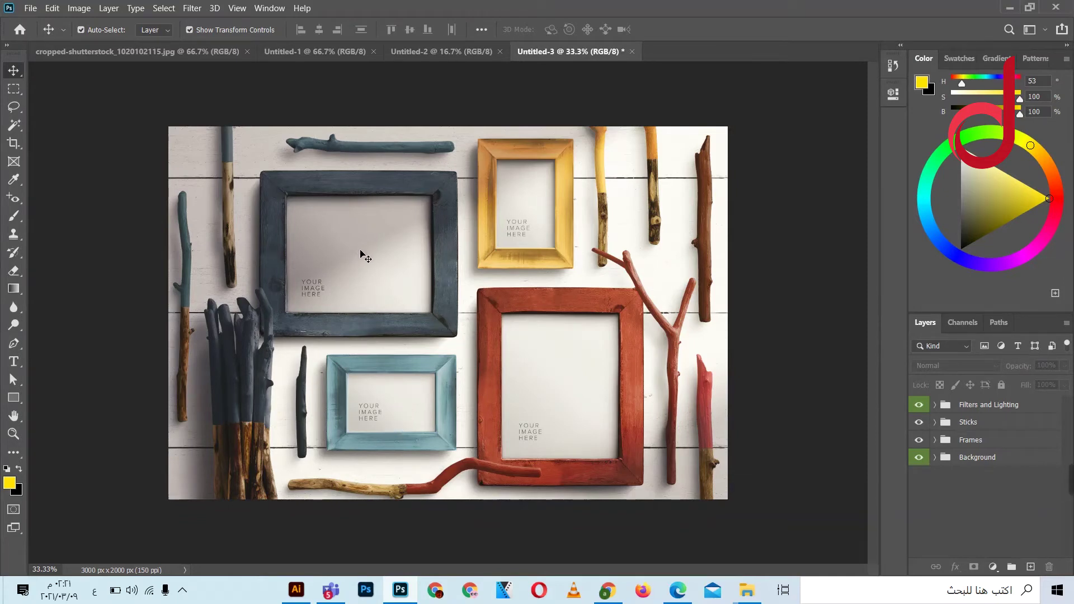
{"action": "left_click", "coordinate": [315, 51]}
{"action": "left_click", "coordinate": [30, 8]}
Choose a blank Photo preset and set its size to 2000 x 1500 centimetres.
{"action": "left_click", "coordinate": [38, 22]}
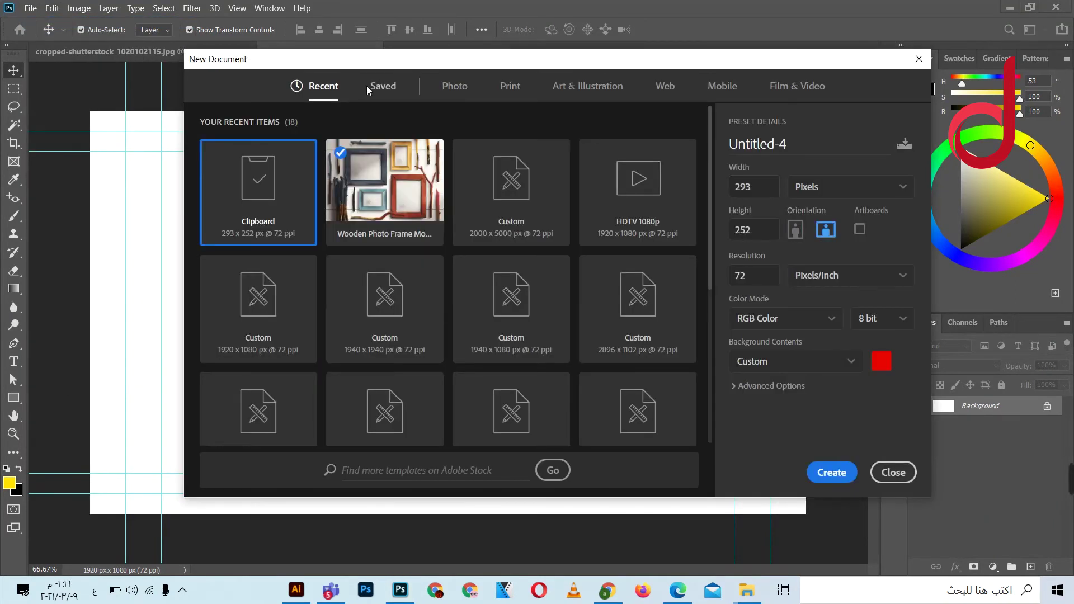
{"action": "left_click", "coordinate": [384, 86]}
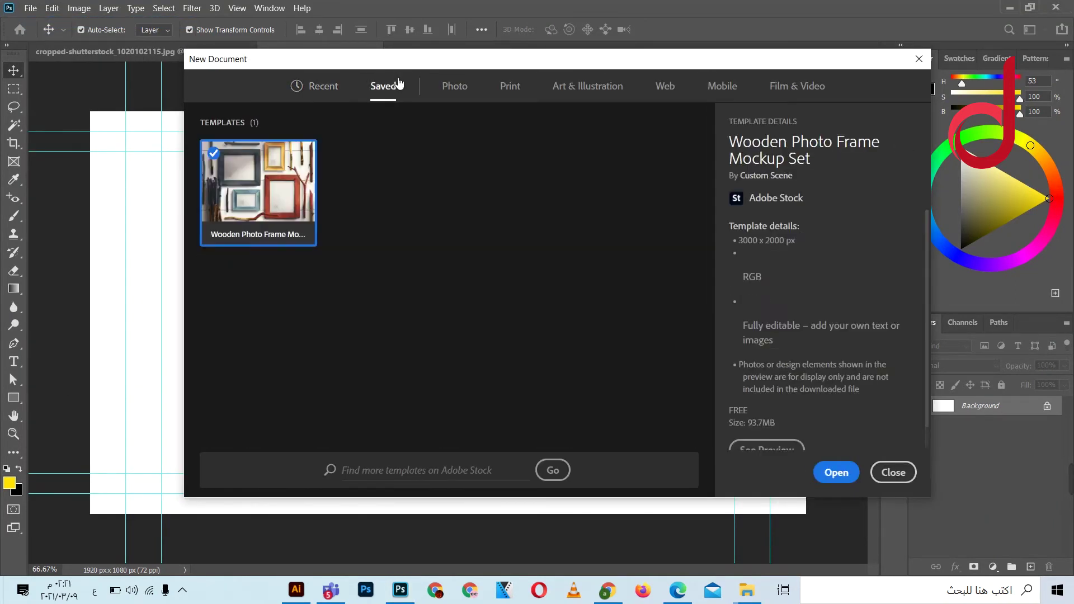
{"action": "left_click", "coordinate": [456, 89]}
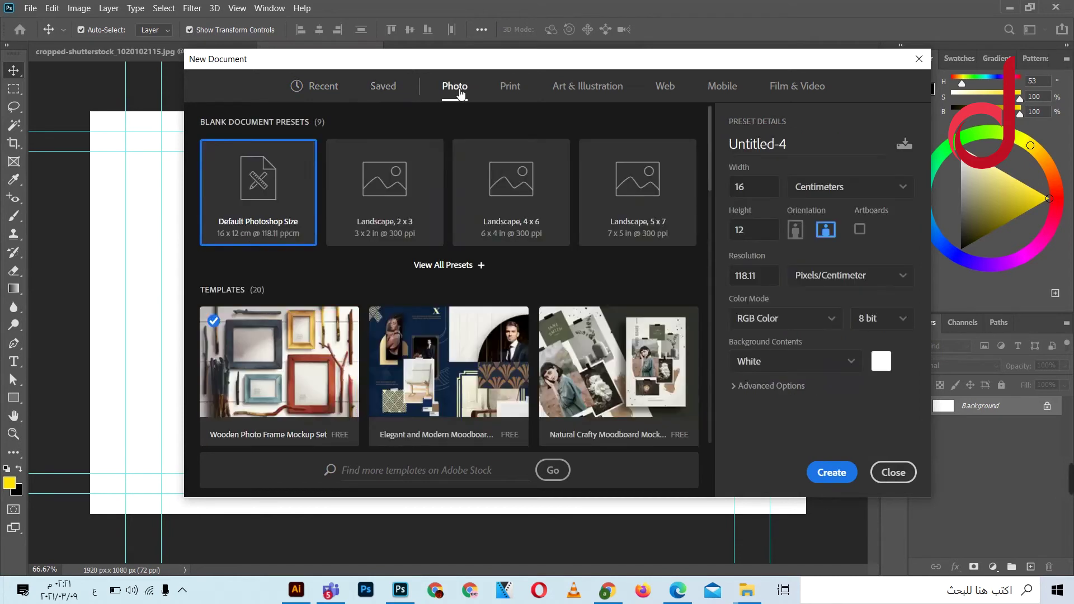
{"action": "double_click", "coordinate": [764, 187]}
{"action": "key", "text": "Tab"}
{"action": "type", "text": "1500"}
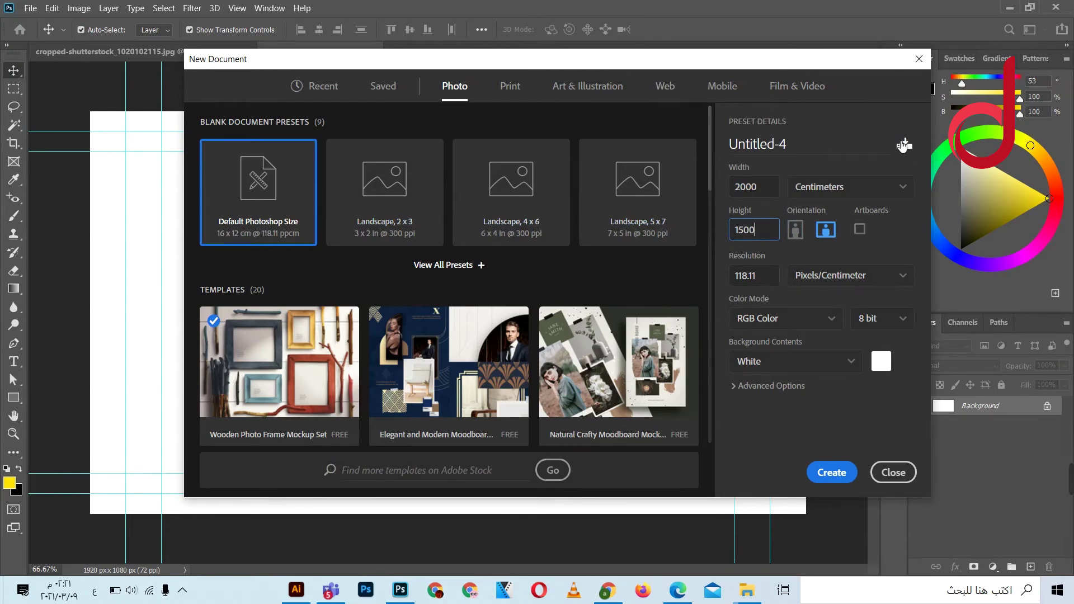
{"action": "left_click", "coordinate": [905, 145]}
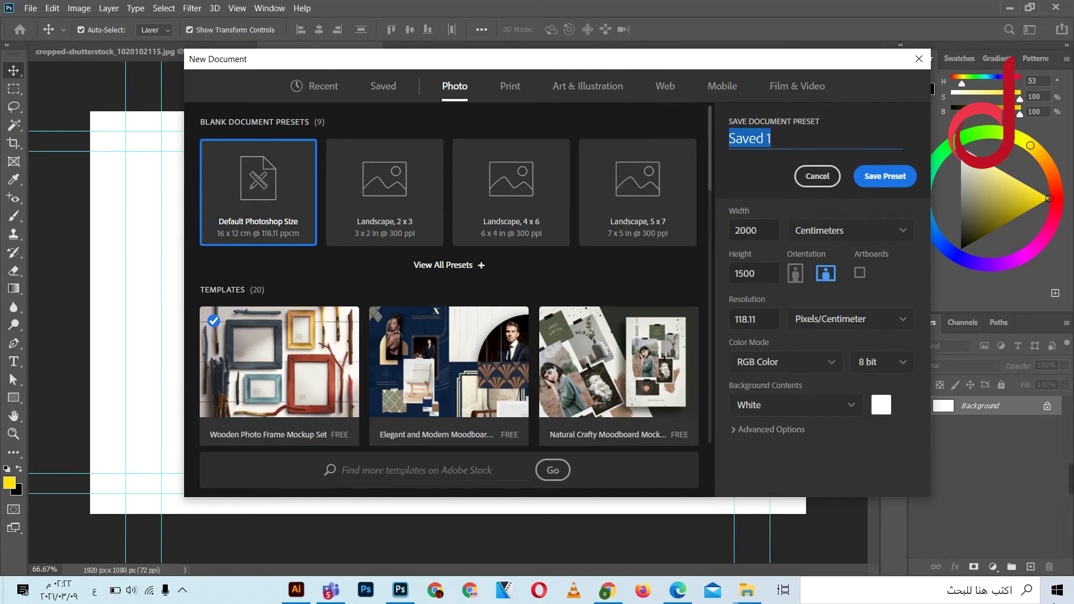
Save the 2000 x 1500 cm blank document preset under the name '1'.
{"action": "key", "text": "Tab"}
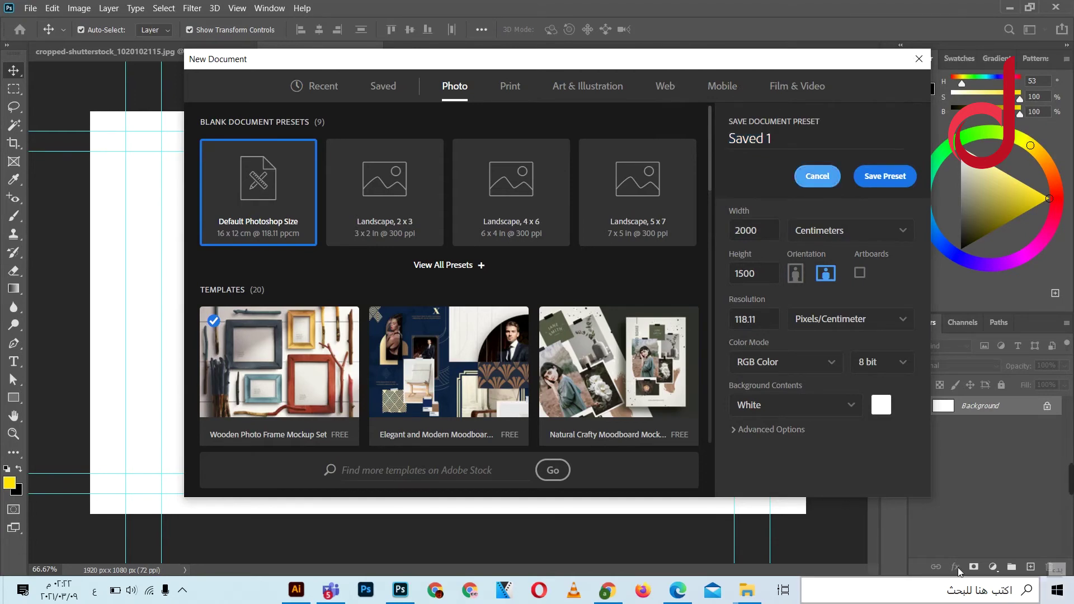
{"action": "double_click", "coordinate": [817, 145]}
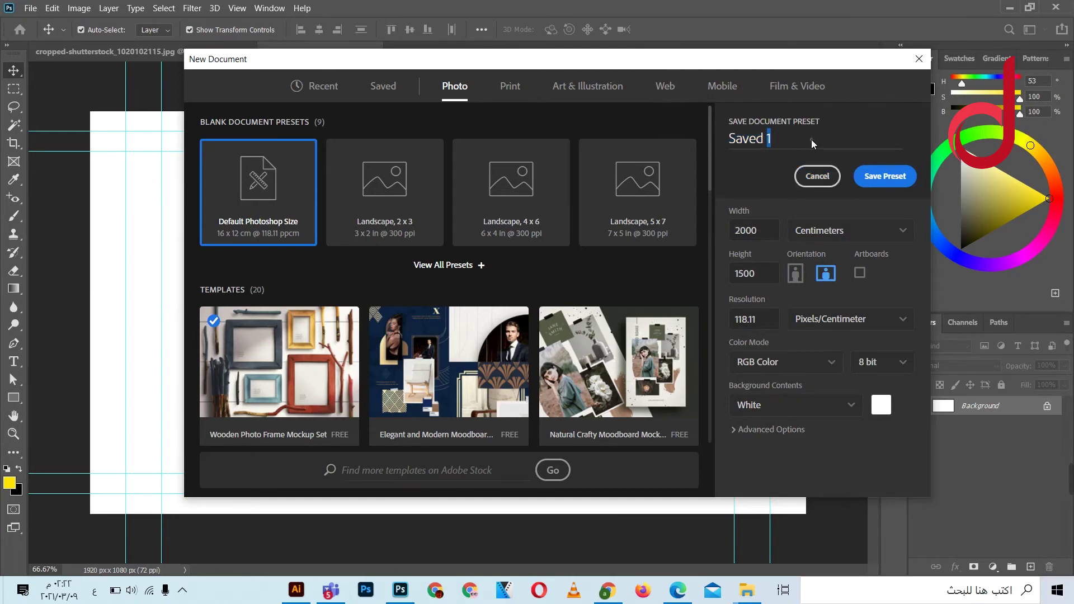
{"action": "triple_click", "coordinate": [811, 140]}
{"action": "type", "text": "1"}
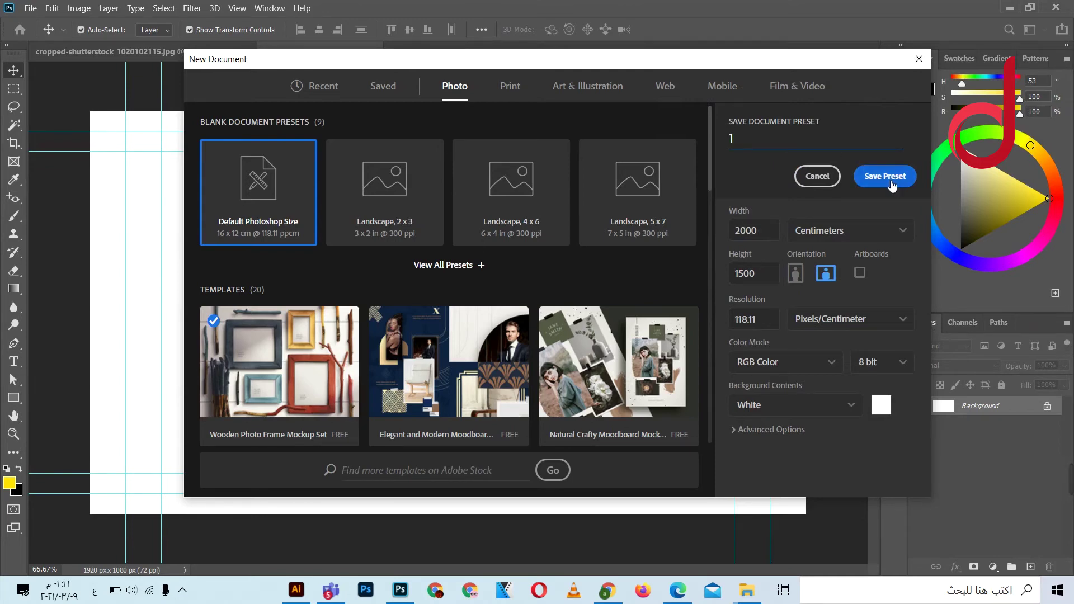
{"action": "left_click", "coordinate": [885, 178]}
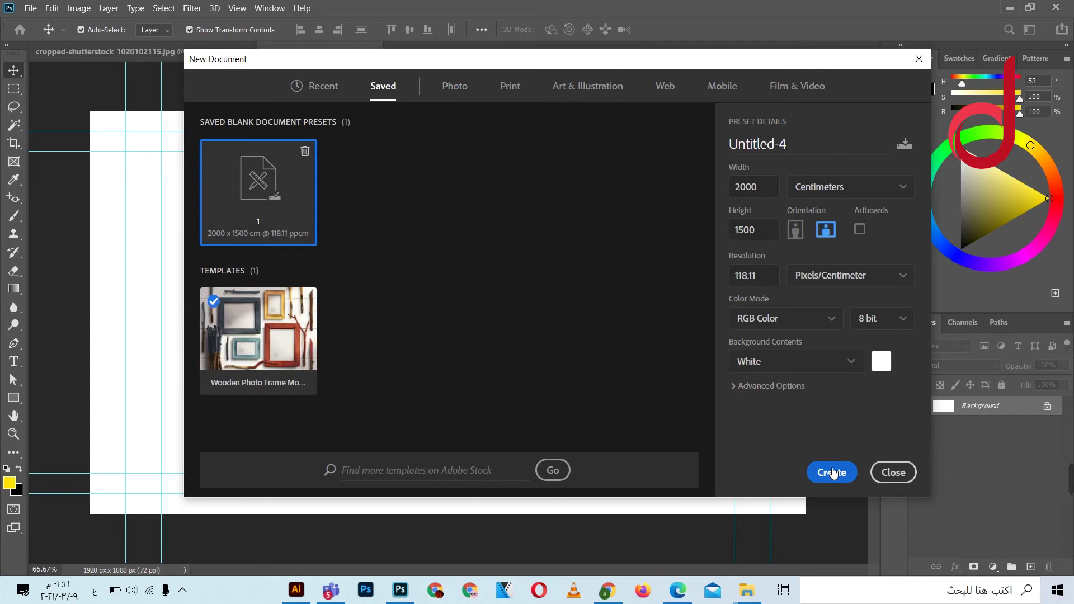
Create the document from preset '1' and dismiss the scratch disks full error.
{"action": "left_click", "coordinate": [830, 474]}
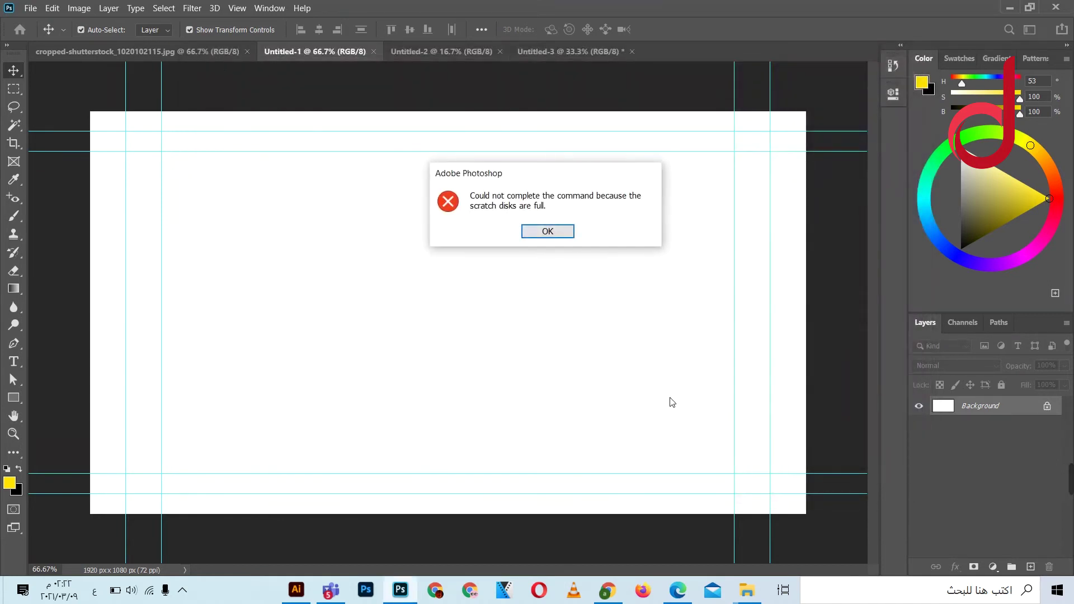
{"action": "left_click", "coordinate": [546, 236]}
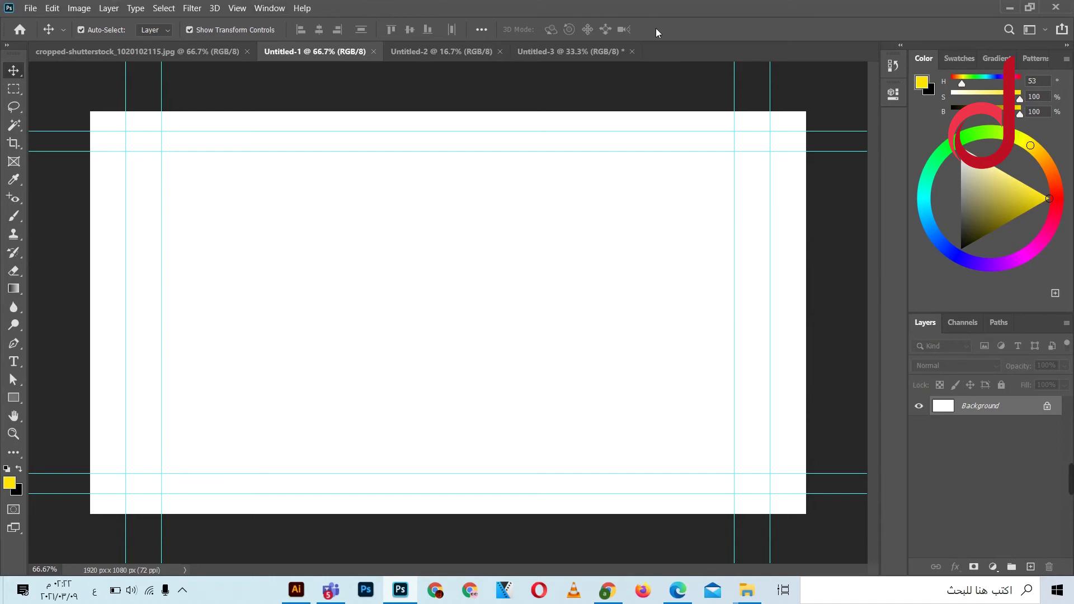
Browse the open documents and the Color, Swatches, Channels and Paths panel tabs.
{"action": "left_click", "coordinate": [591, 46]}
{"action": "left_click", "coordinate": [321, 49]}
{"action": "left_click", "coordinate": [973, 59]}
{"action": "left_click", "coordinate": [925, 58]}
{"action": "left_click", "coordinate": [959, 322]}
{"action": "left_click", "coordinate": [1000, 325]}
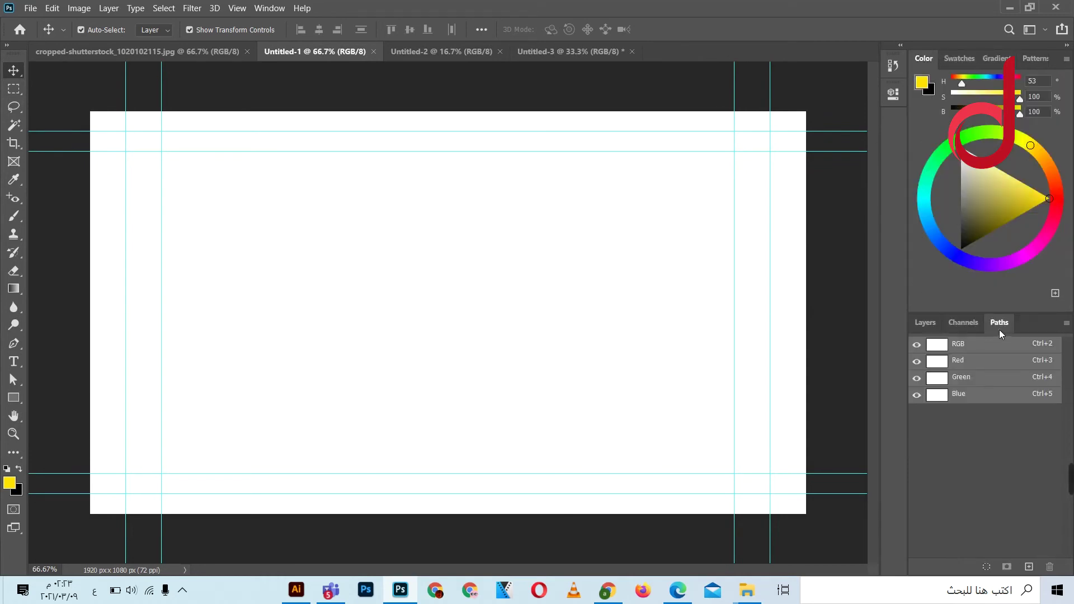
{"action": "left_click", "coordinate": [922, 323]}
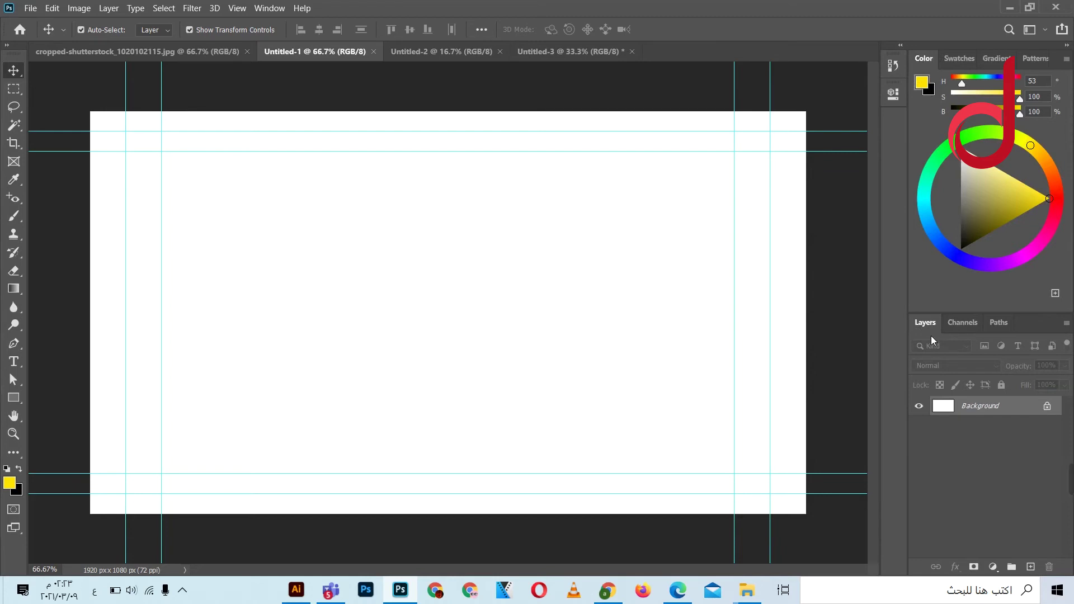
Close the Layers panel from its tab's context menu.
{"action": "right_click", "coordinate": [931, 320]}
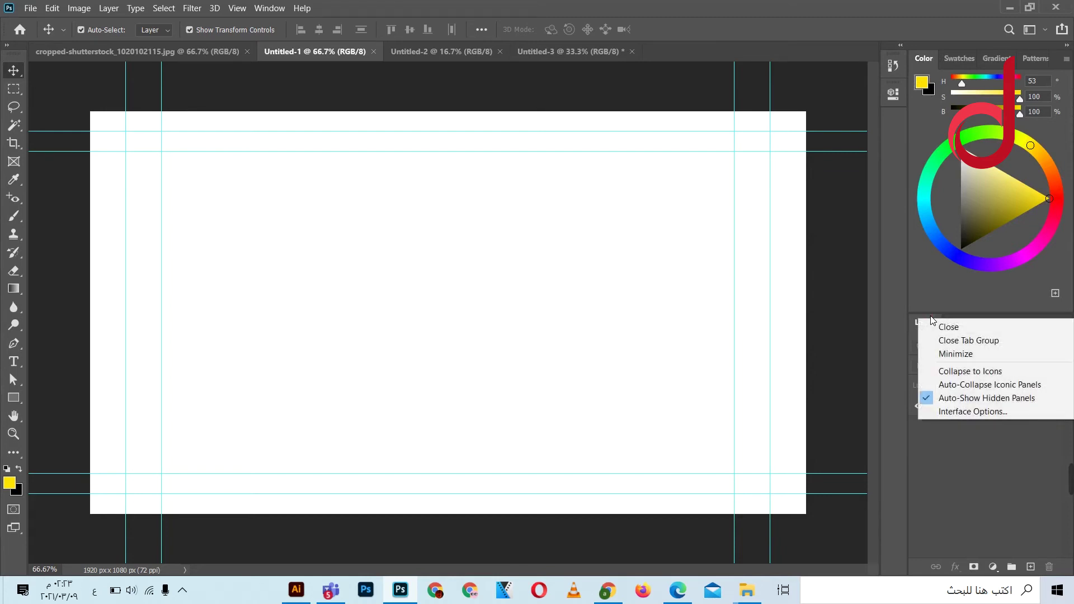
{"action": "left_click", "coordinate": [947, 327]}
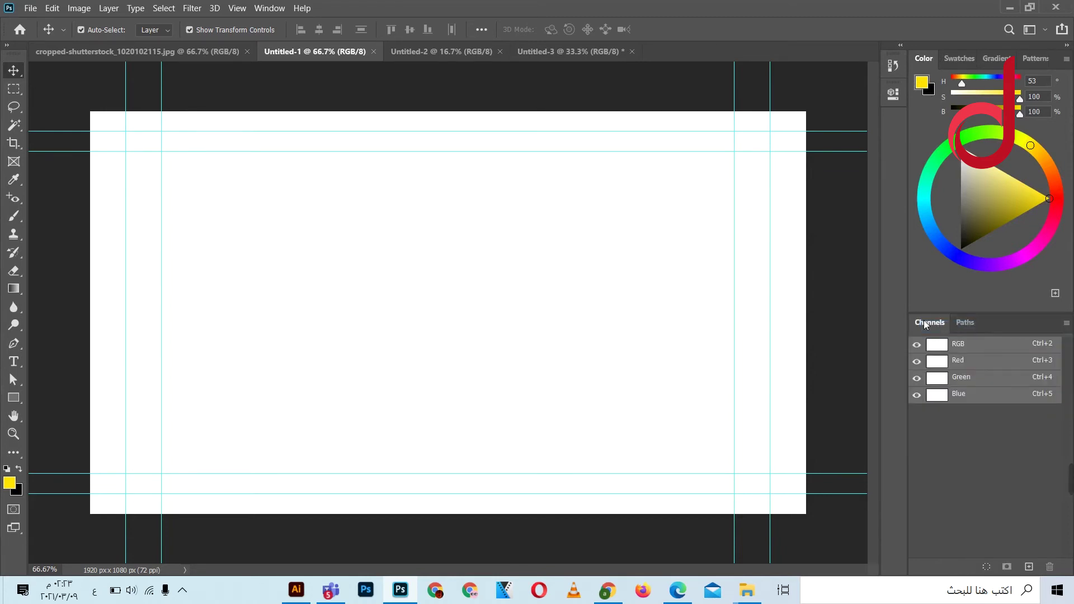
{"action": "left_click", "coordinate": [270, 7]}
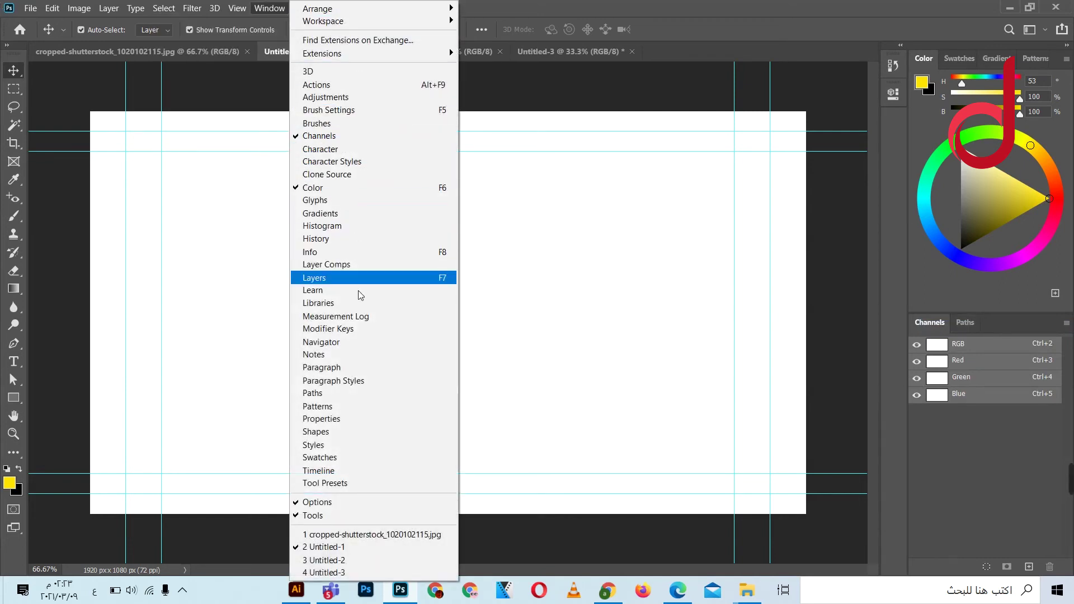
Reopen the Layers panel, then close and reopen the Channels panel.
{"action": "left_click", "coordinate": [348, 278]}
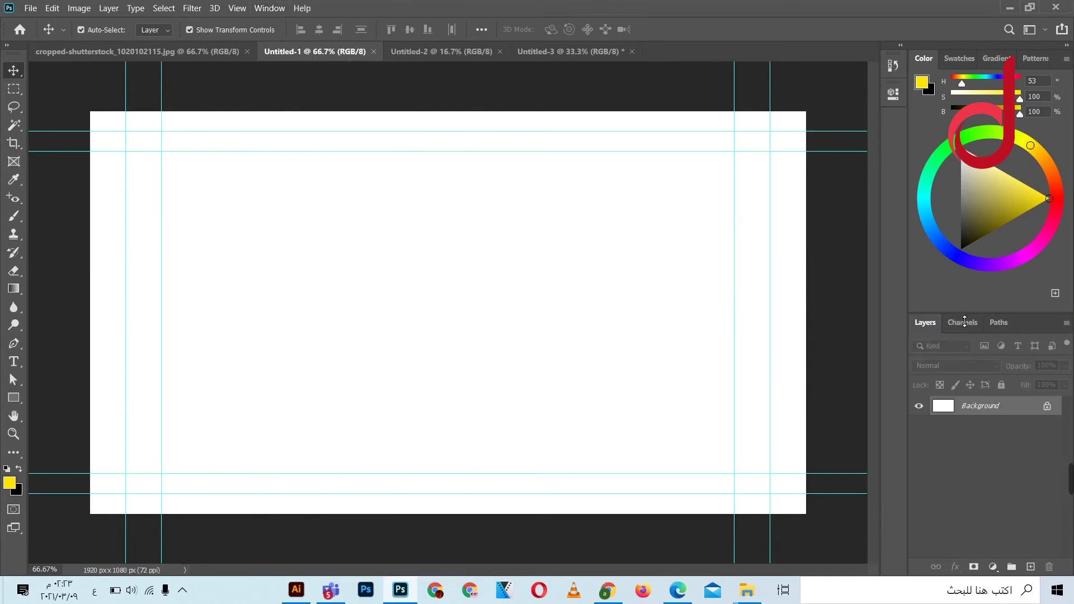
{"action": "right_click", "coordinate": [967, 321]}
{"action": "left_click", "coordinate": [968, 325]}
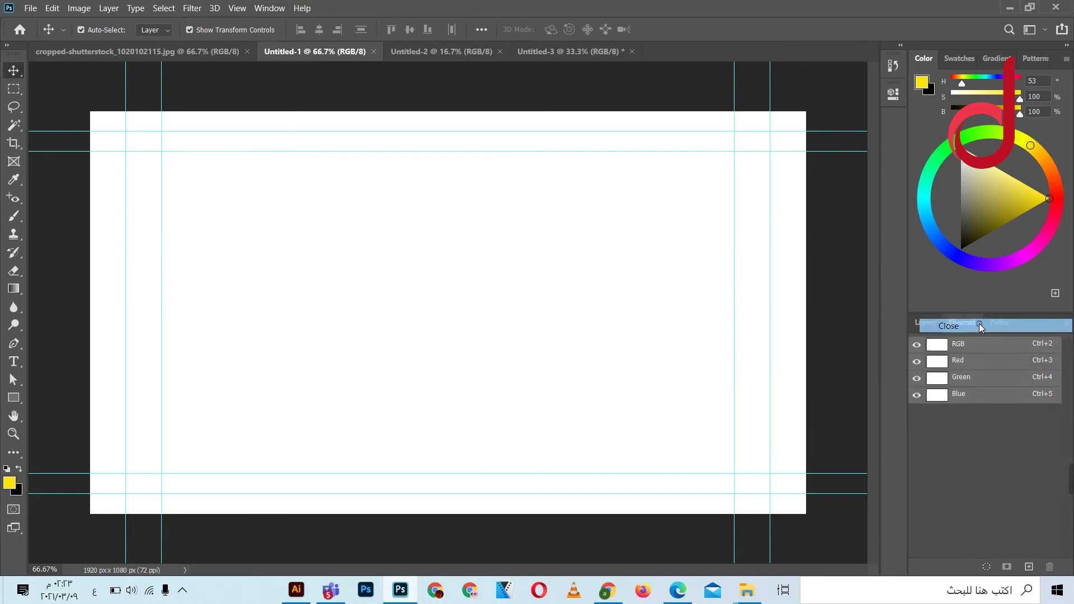
{"action": "left_click", "coordinate": [263, 6]}
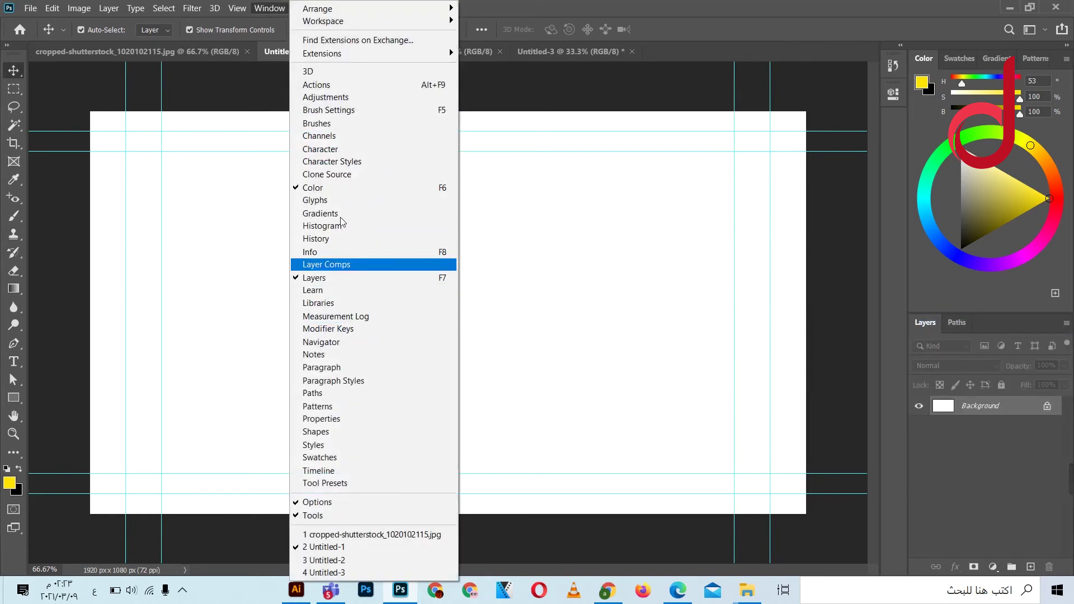
{"action": "left_click", "coordinate": [330, 136]}
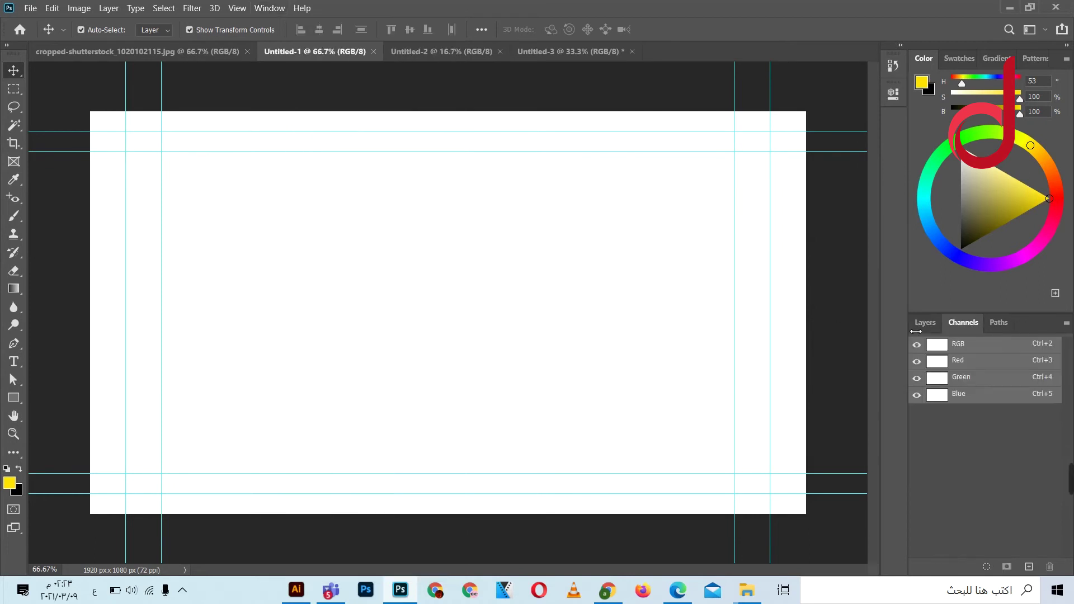
{"action": "left_click", "coordinate": [925, 323]}
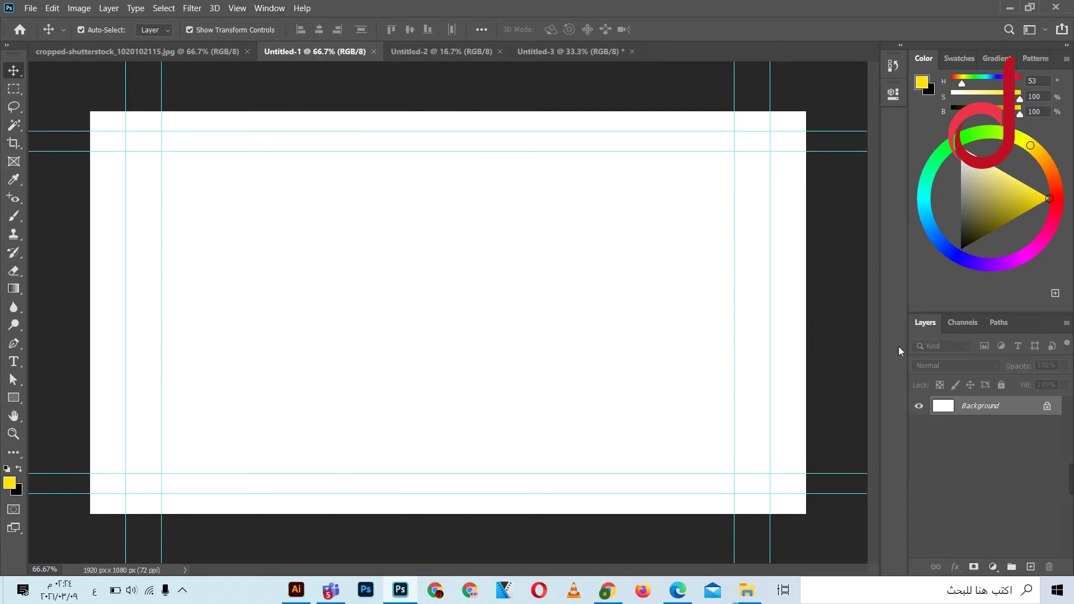
Float the Layers panel, resize it, and dock it across the bottom of the workspace.
{"action": "left_click_drag", "start_coordinate": [932, 326], "coordinate": [667, 207]}
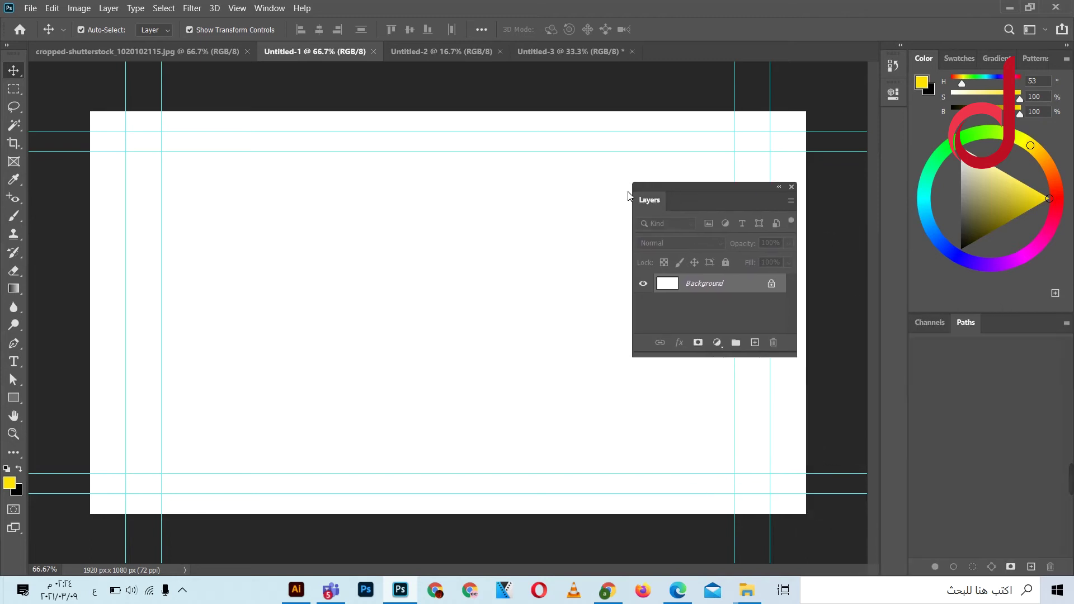
{"action": "left_click_drag", "start_coordinate": [667, 207], "coordinate": [593, 189]}
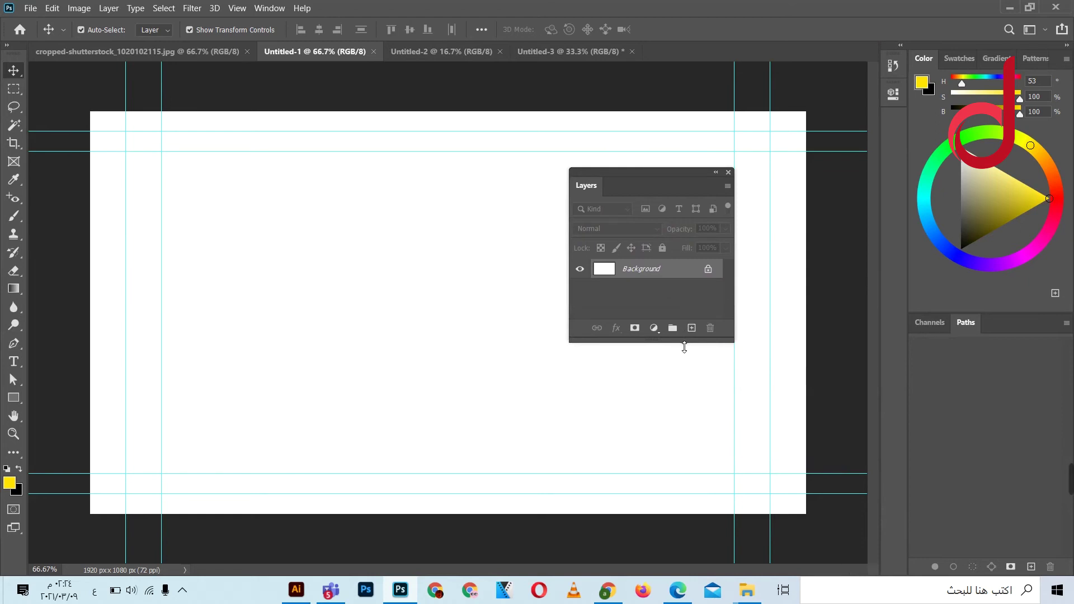
{"action": "left_click_drag", "start_coordinate": [684, 347], "coordinate": [677, 418]}
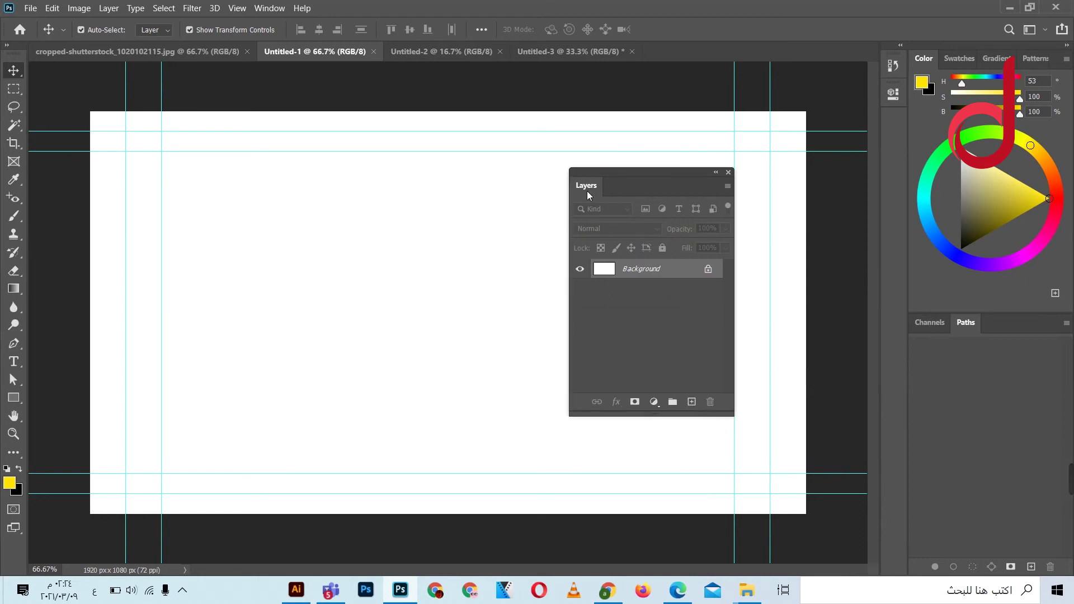
{"action": "left_click_drag", "start_coordinate": [590, 193], "coordinate": [2, 575]}
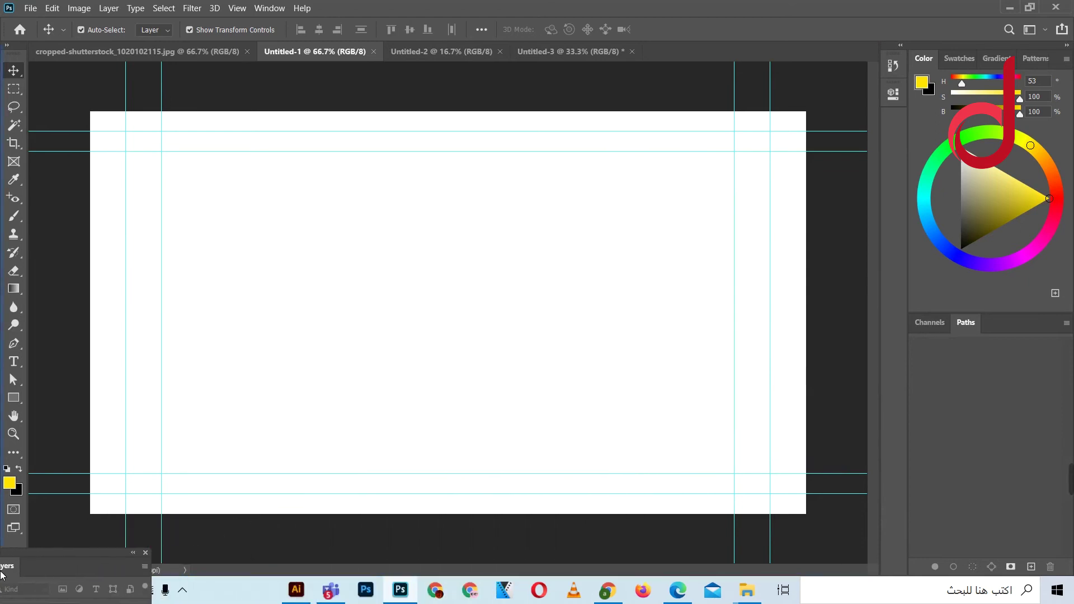
{"action": "left_click_drag", "start_coordinate": [2, 575], "coordinate": [158, 556]}
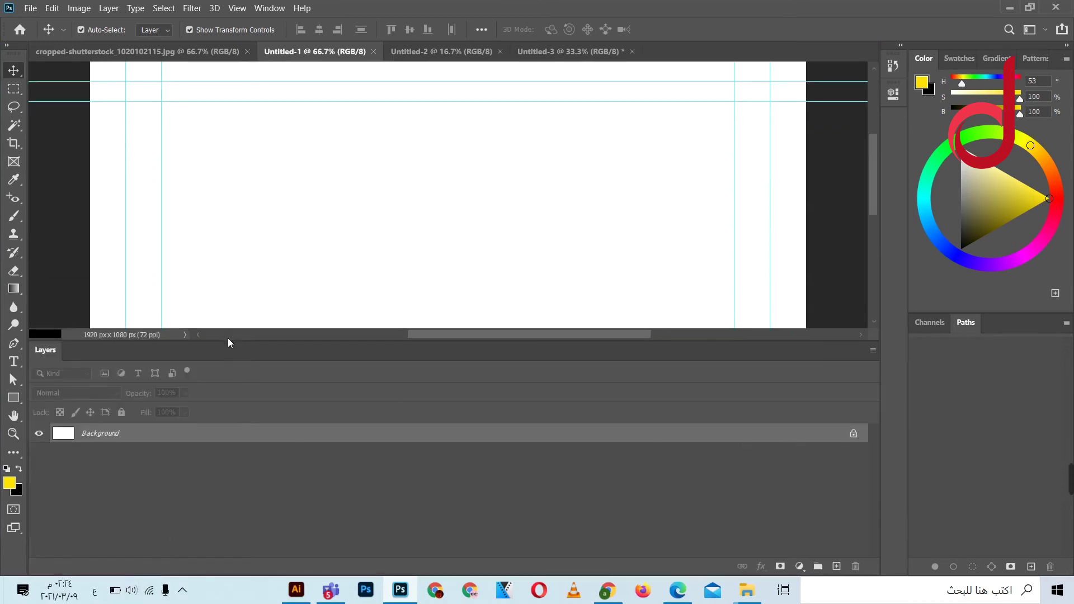
{"action": "left_click_drag", "start_coordinate": [235, 357], "coordinate": [220, 449]}
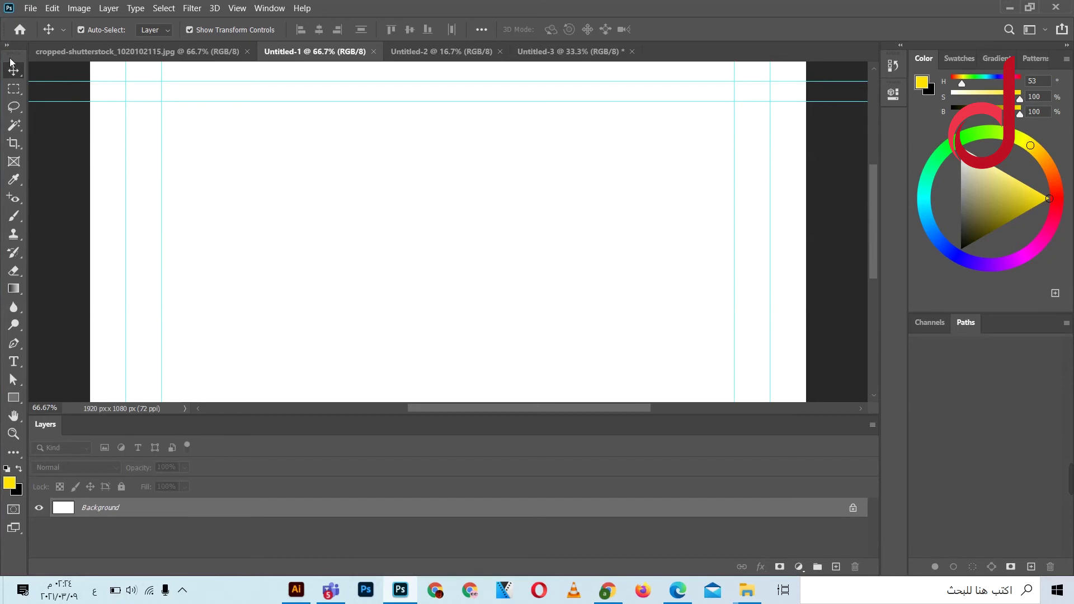
{"action": "left_click_drag", "start_coordinate": [8, 57], "coordinate": [443, 118]}
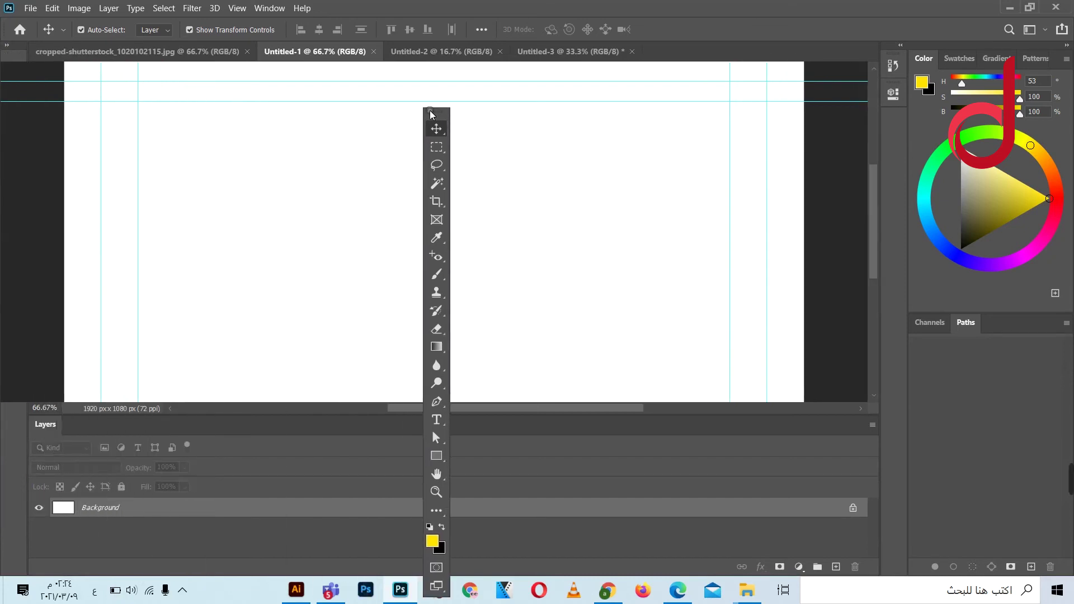
Place the floating Tools panel at upper left in two columns and open the Color panel.
{"action": "mouse_move", "coordinate": [442, 117]}
{"action": "left_mouse_down"}
{"action": "mouse_move", "coordinate": [224, 67]}
{"action": "mouse_move", "coordinate": [94, 108]}
{"action": "mouse_move", "coordinate": [97, 97]}
{"action": "left_mouse_up"}
{"action": "left_click", "coordinate": [212, 55]}
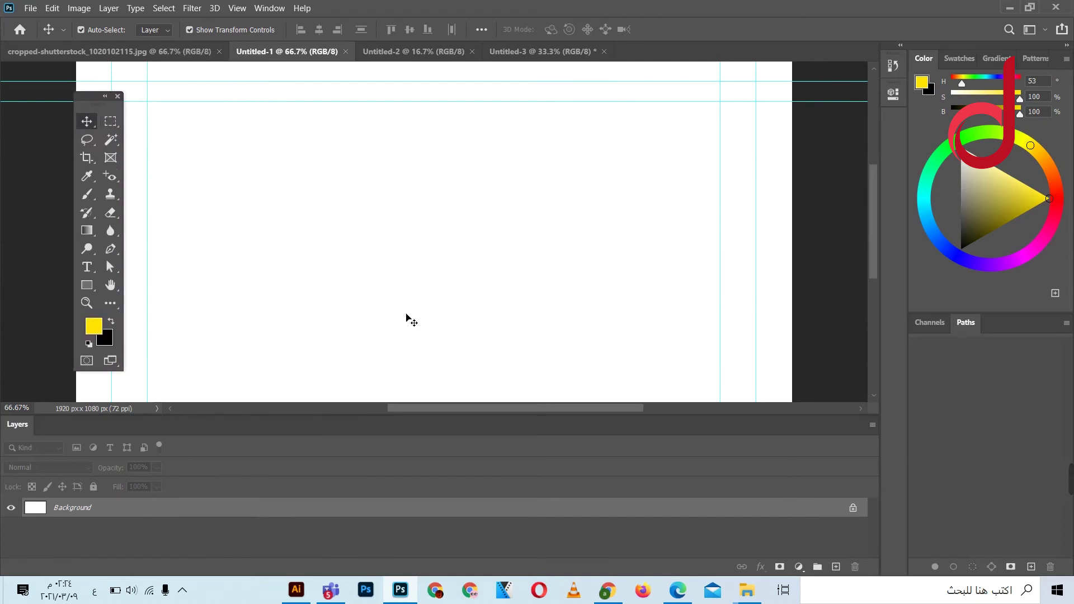
{"action": "scroll", "coordinate": [554, 266], "scroll_direction": "down", "scroll_amount": 1}
{"action": "left_click_drag", "start_coordinate": [924, 58], "coordinate": [781, 145]}
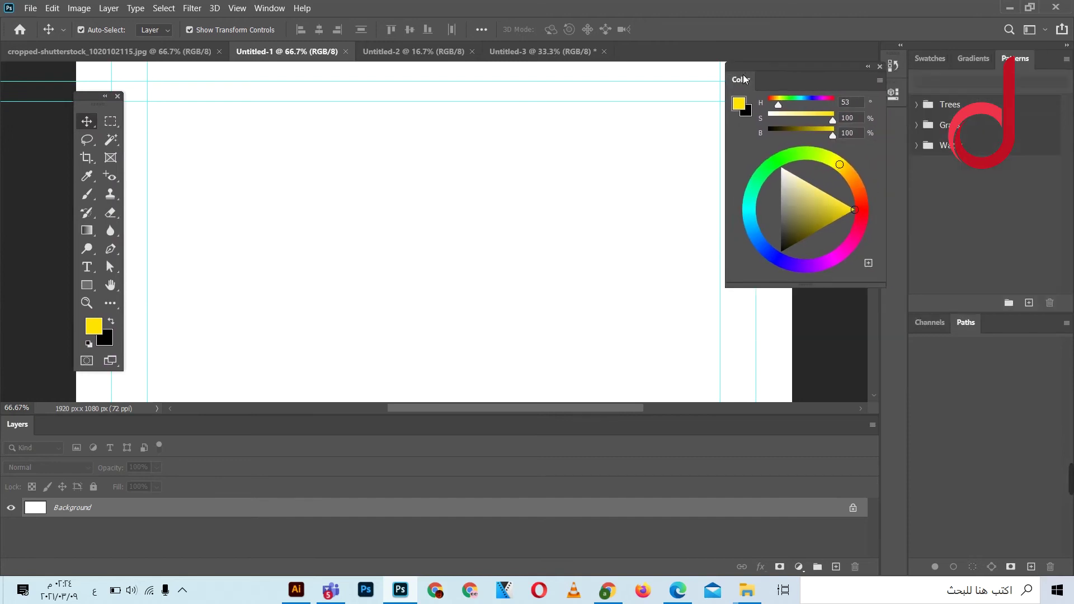
{"action": "left_click_drag", "start_coordinate": [782, 144], "coordinate": [899, 127]}
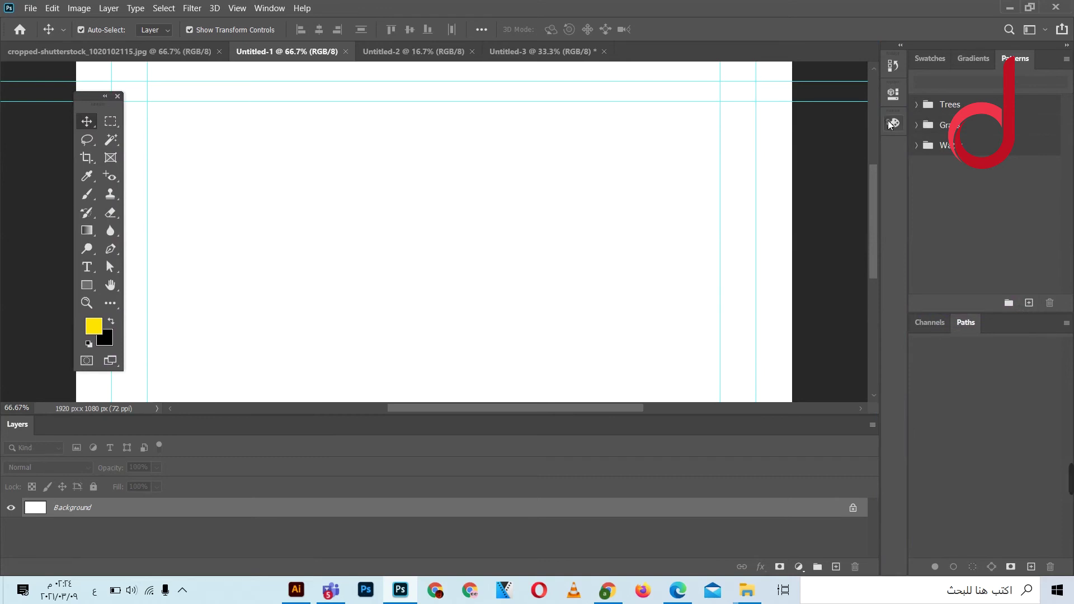
{"action": "left_click", "coordinate": [894, 122]}
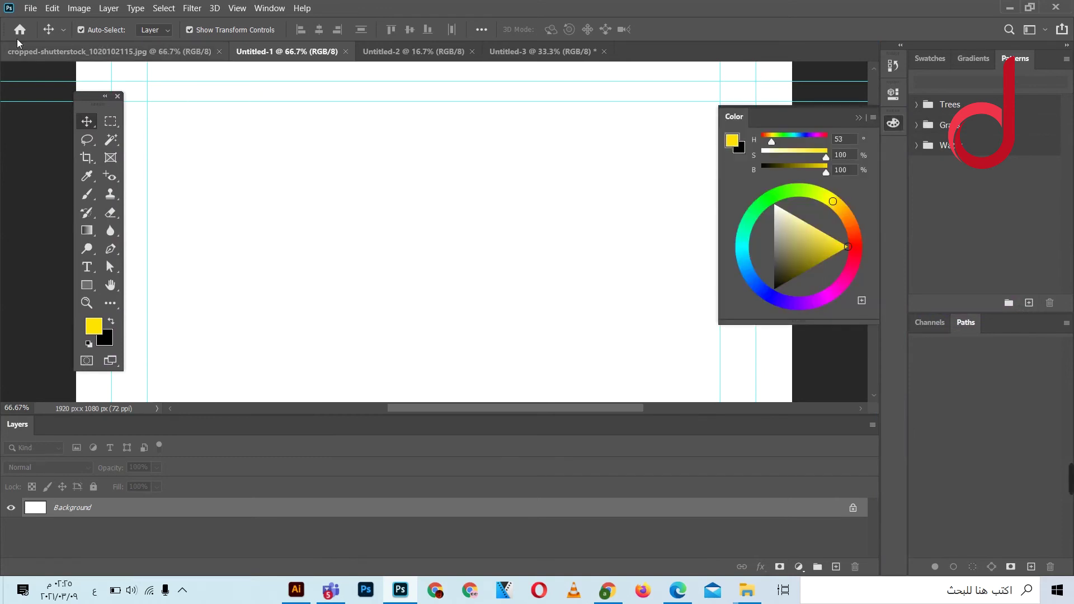
Undock the options bar and float it just below the document tabs.
{"action": "left_click_drag", "start_coordinate": [5, 37], "coordinate": [94, 59]}
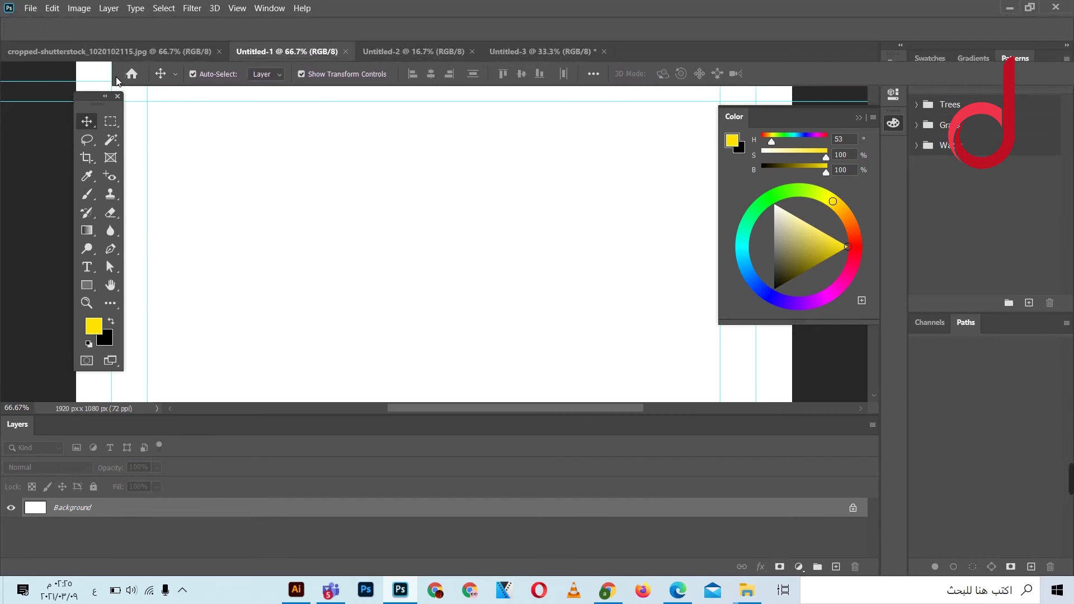
{"action": "mouse_move", "coordinate": [93, 59]}
{"action": "left_mouse_down"}
{"action": "mouse_move", "coordinate": [23, 47]}
{"action": "mouse_move", "coordinate": [3, 62]}
{"action": "mouse_move", "coordinate": [5, 49]}
{"action": "mouse_move", "coordinate": [35, 62]}
{"action": "left_mouse_up"}
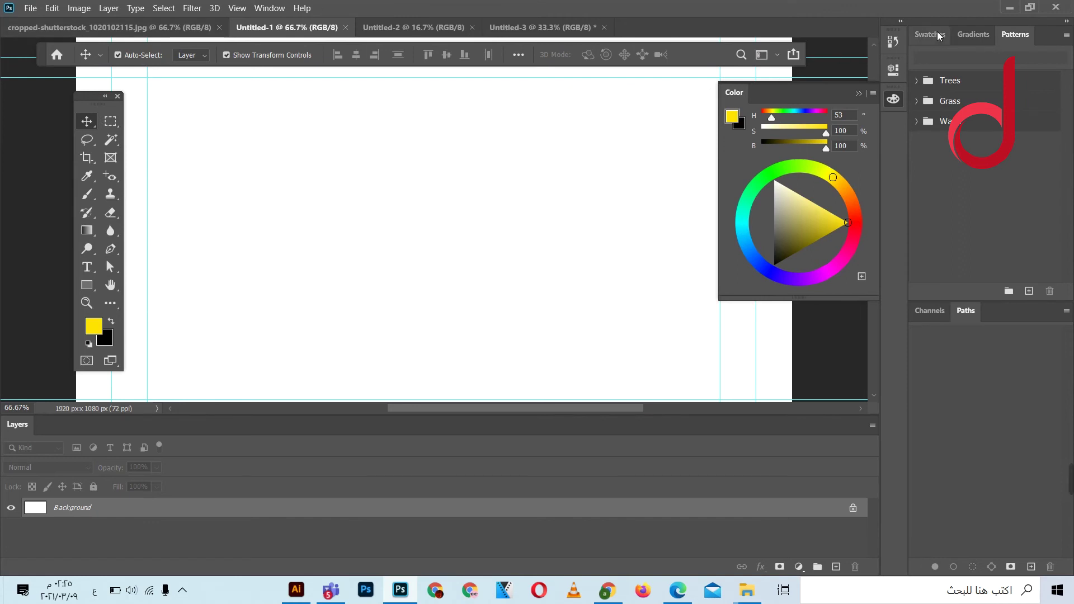
{"action": "scroll", "coordinate": [3, 213], "scroll_direction": "down", "scroll_amount": 1}
{"action": "left_click_drag", "start_coordinate": [40, 58], "coordinate": [17, 49]}
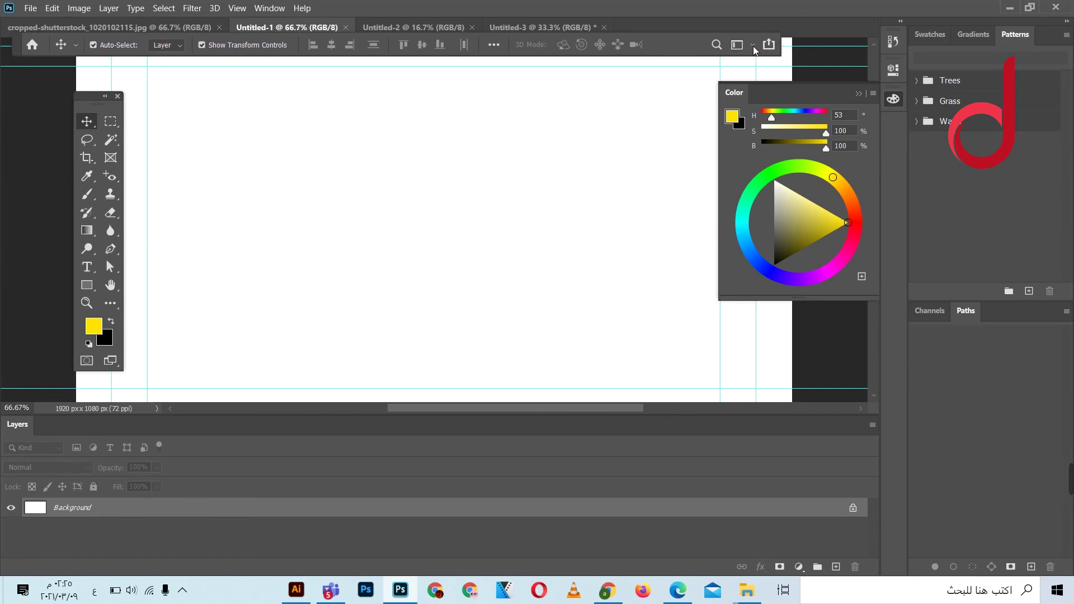
Save the current panel layout as a new workspace named '1' and switch to it.
{"action": "left_click", "coordinate": [752, 46]}
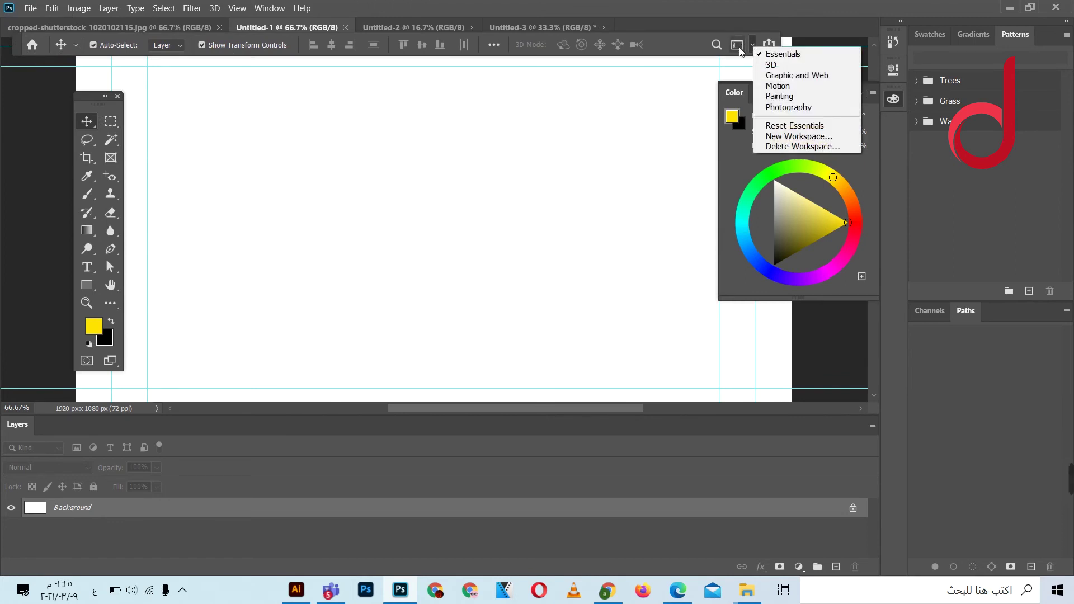
{"action": "left_click", "coordinate": [741, 52]}
{"action": "left_click", "coordinate": [751, 47]}
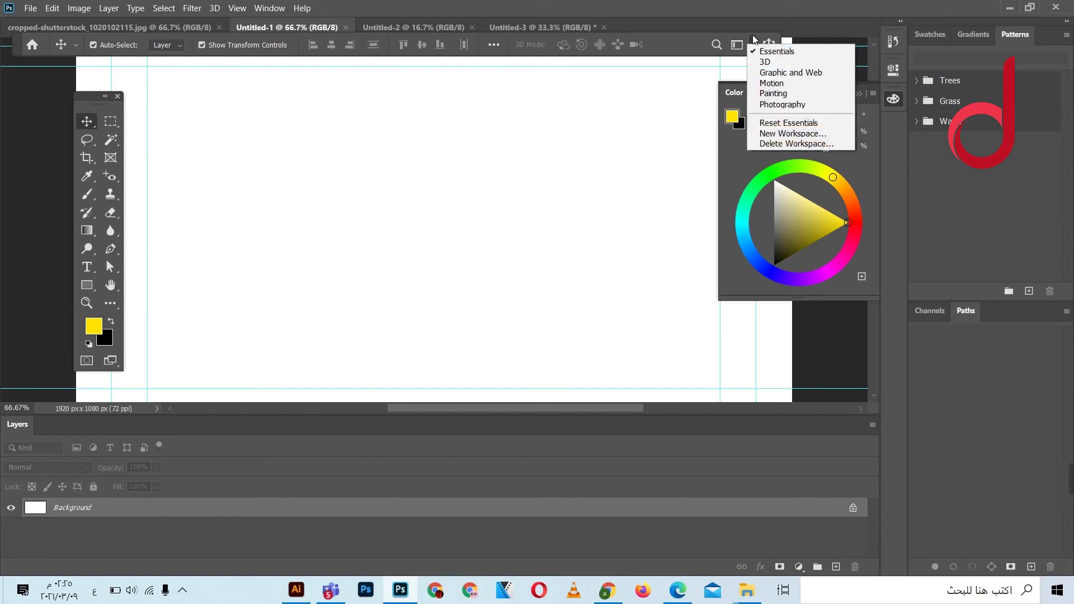
{"action": "left_click", "coordinate": [809, 133]}
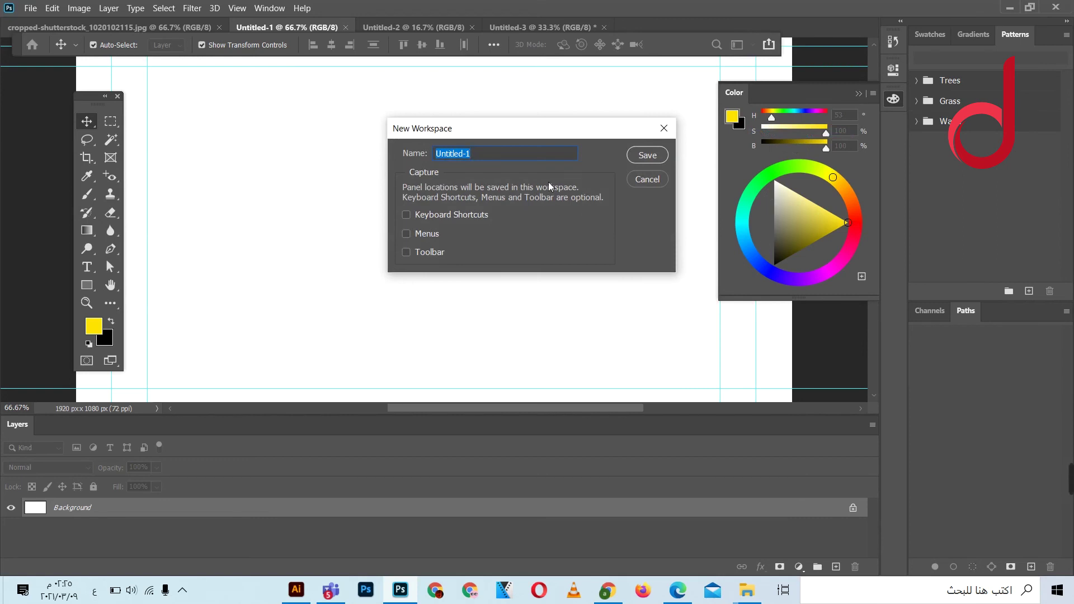
{"action": "type", "text": "1"}
{"action": "left_click", "coordinate": [647, 157]}
{"action": "left_click", "coordinate": [753, 45]}
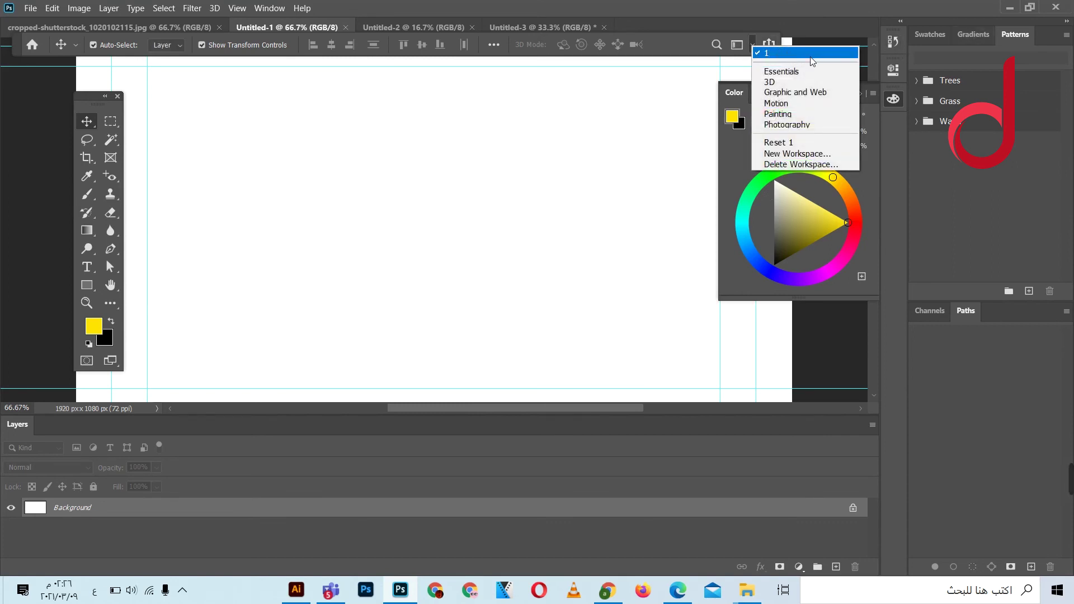
{"action": "left_click", "coordinate": [802, 71]}
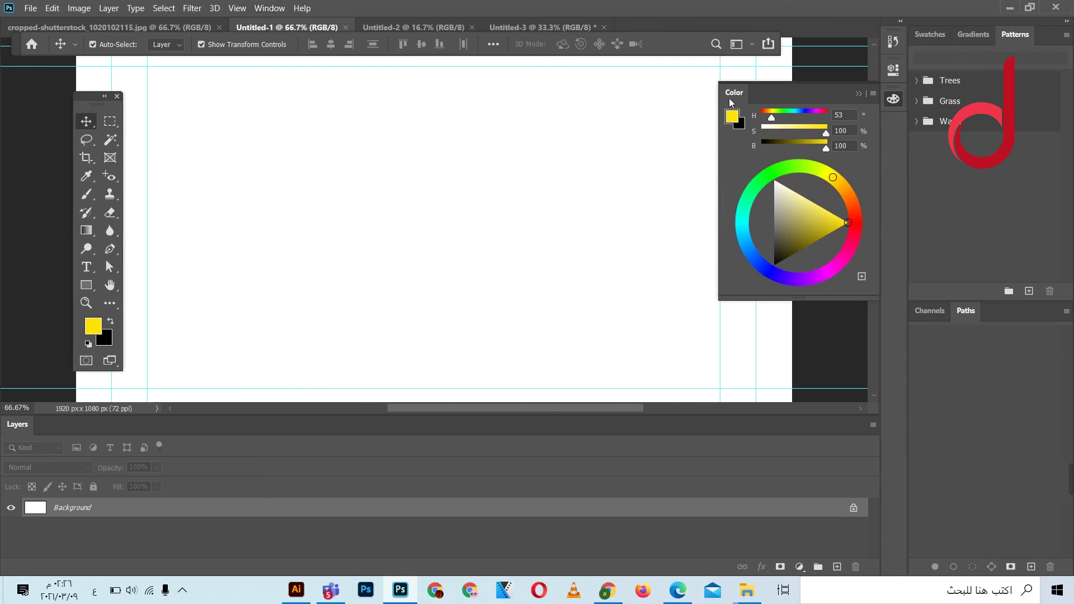
Dock the Color panel on the right and make Layers the first tab in the Channels/Paths group.
{"action": "left_click_drag", "start_coordinate": [731, 102], "coordinate": [910, 37]}
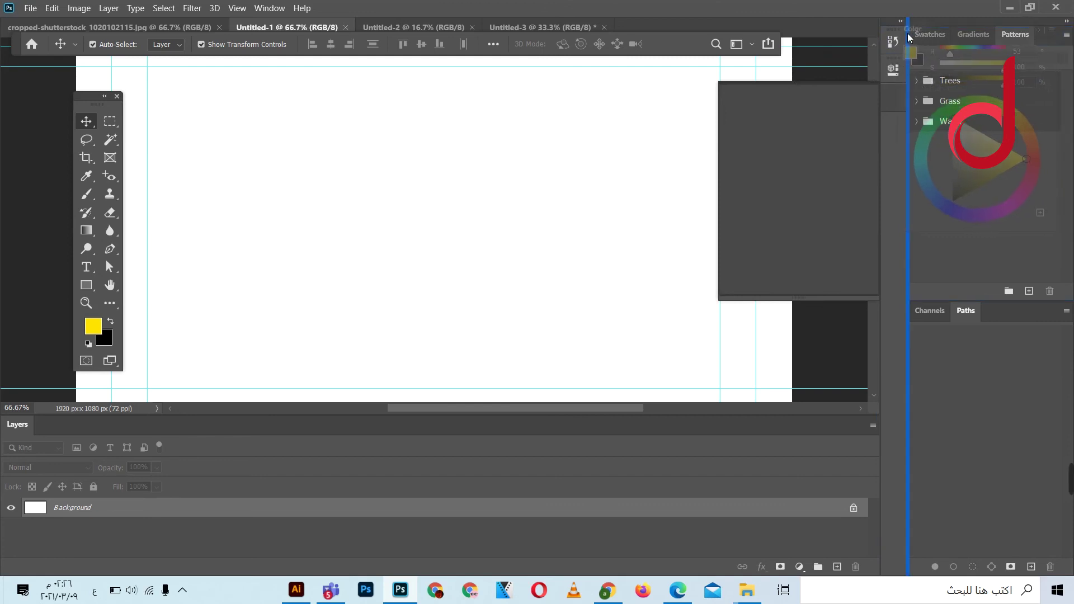
{"action": "mouse_move", "coordinate": [17, 424]}
{"action": "left_mouse_down"}
{"action": "mouse_move", "coordinate": [536, 402]}
{"action": "mouse_move", "coordinate": [7, 224]}
{"action": "left_mouse_up"}
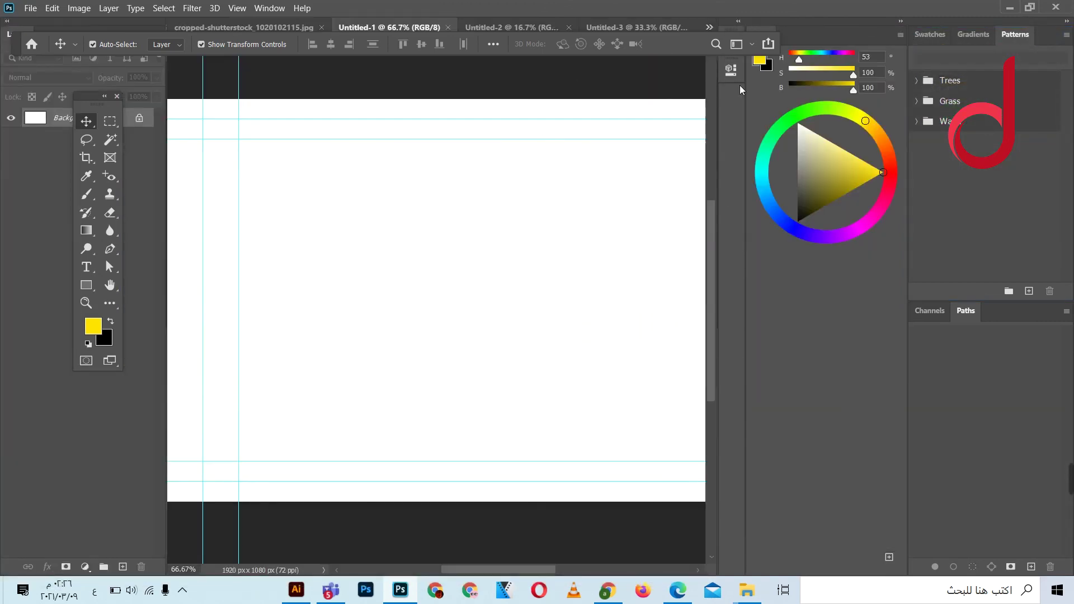
{"action": "mouse_move", "coordinate": [9, 35]}
{"action": "left_mouse_down"}
{"action": "mouse_move", "coordinate": [988, 318]}
{"action": "mouse_move", "coordinate": [930, 307]}
{"action": "left_mouse_up"}
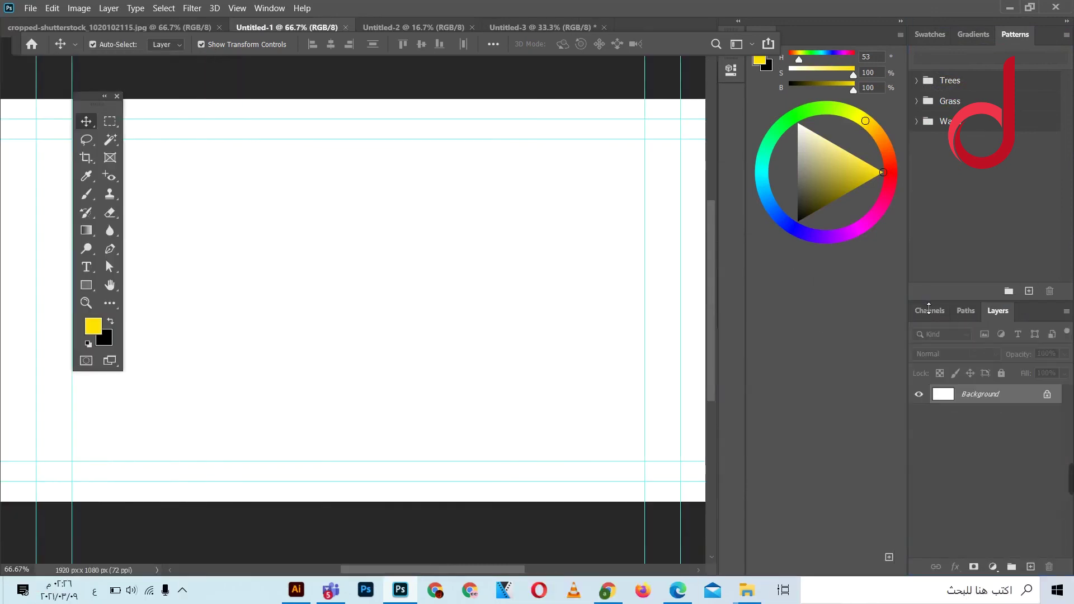
{"action": "left_click_drag", "start_coordinate": [999, 311], "coordinate": [922, 302]}
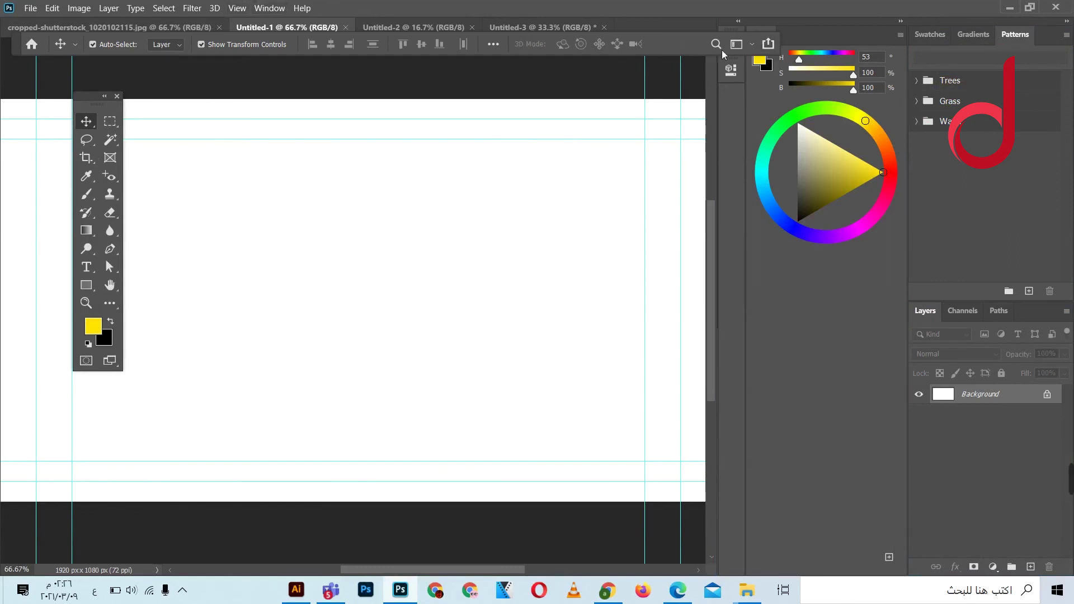
Switch to Essentials, expand Layers, return to workspace 1, then settle on Essentials.
{"action": "left_click", "coordinate": [752, 45]}
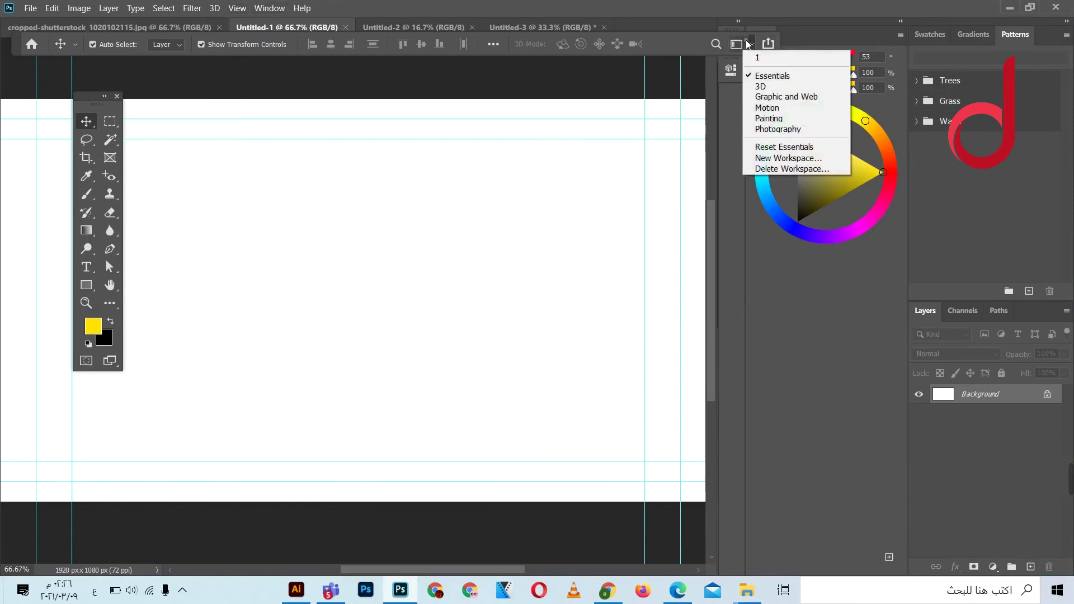
{"action": "left_click", "coordinate": [782, 147]}
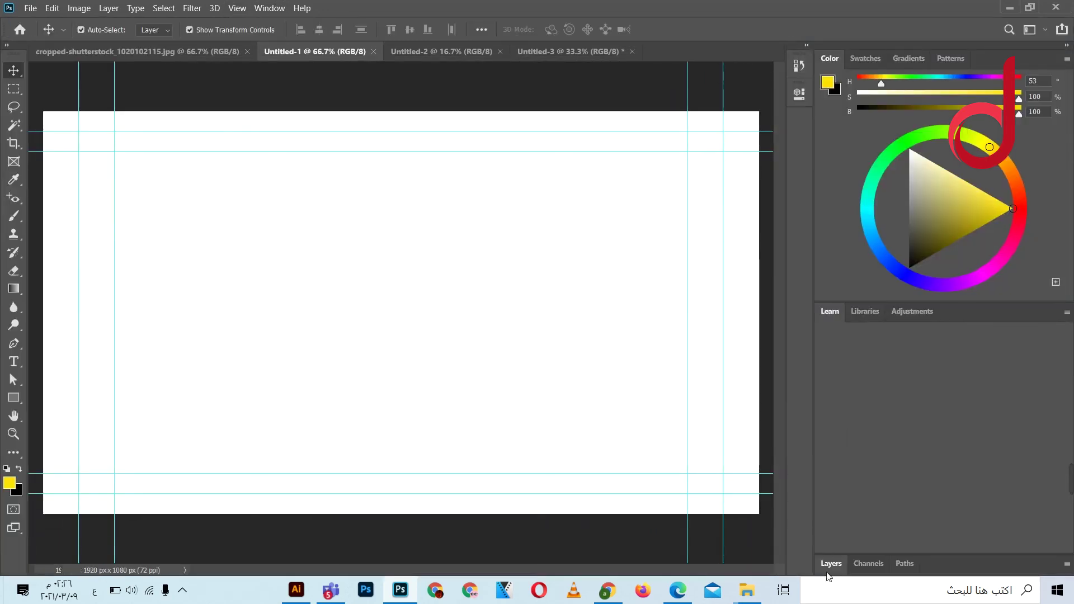
{"action": "left_click", "coordinate": [833, 564]}
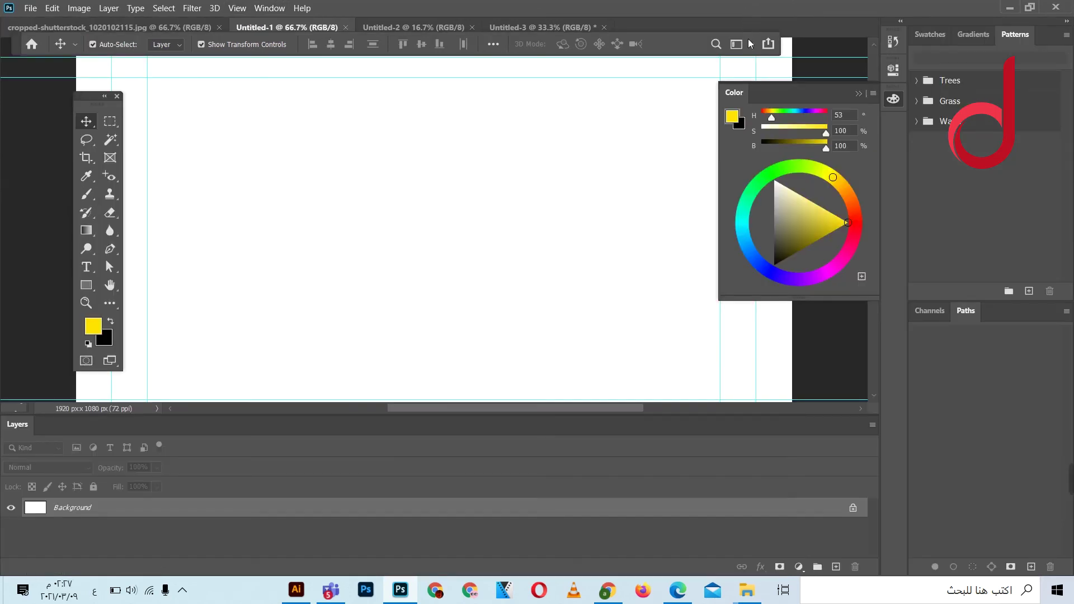
{"action": "left_click", "coordinate": [751, 44]}
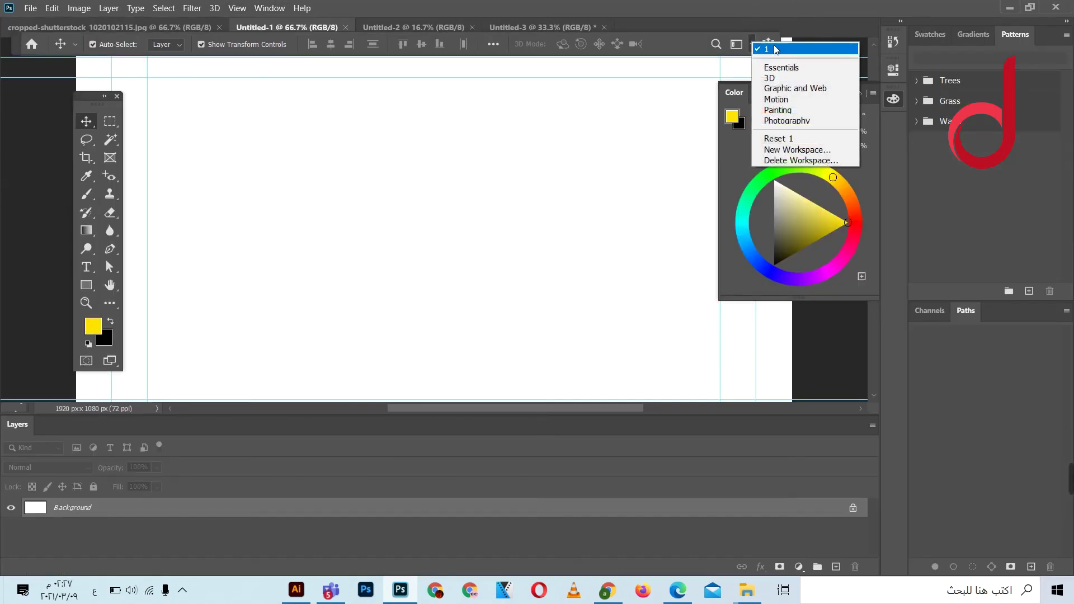
{"action": "left_click", "coordinate": [802, 138]}
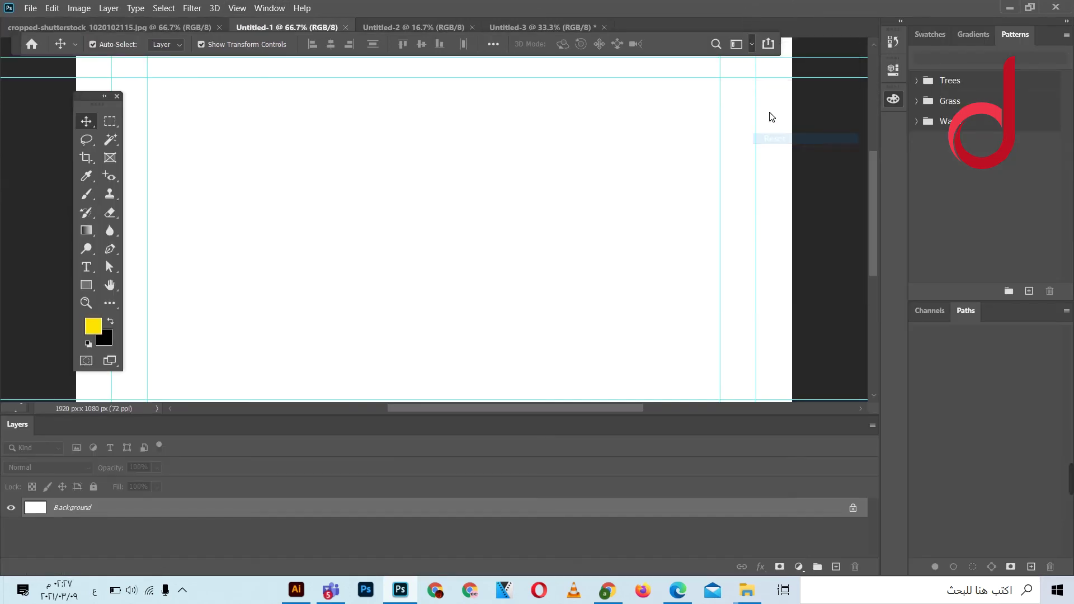
{"action": "left_click", "coordinate": [752, 45]}
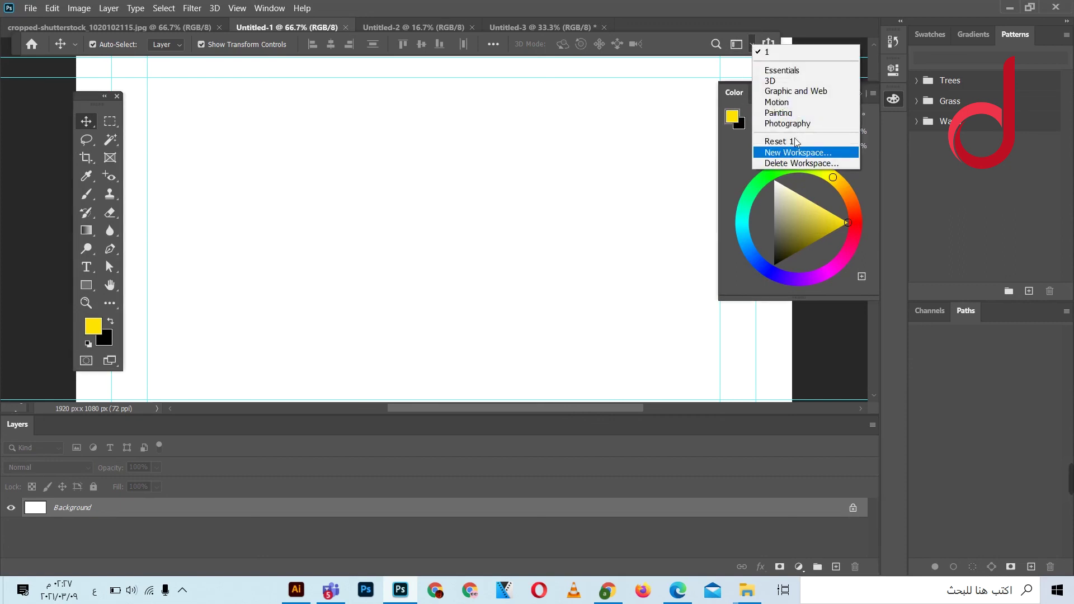
{"action": "left_click", "coordinate": [786, 71]}
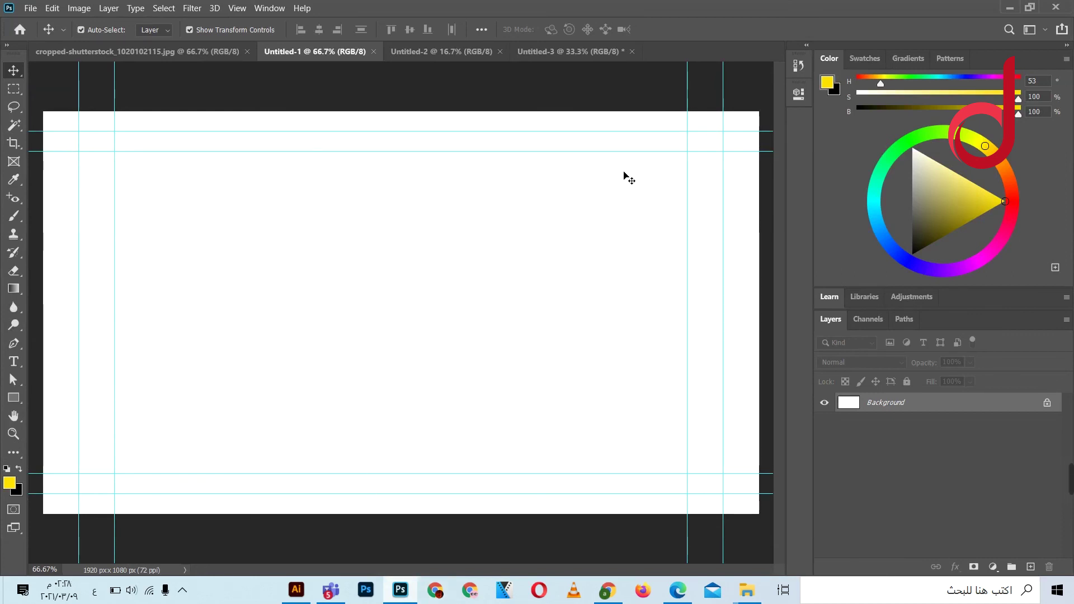
Preview the 3D, Graphic and Web, Motion, Painting and Photography workspaces in turn.
{"action": "left_click", "coordinate": [1044, 30]}
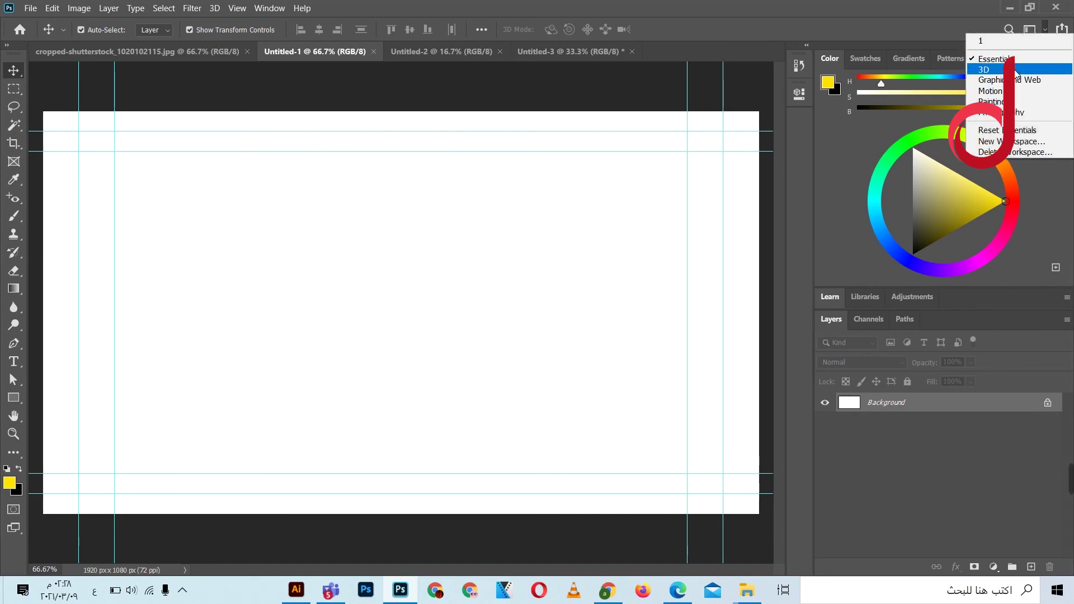
{"action": "left_click", "coordinate": [1017, 90]}
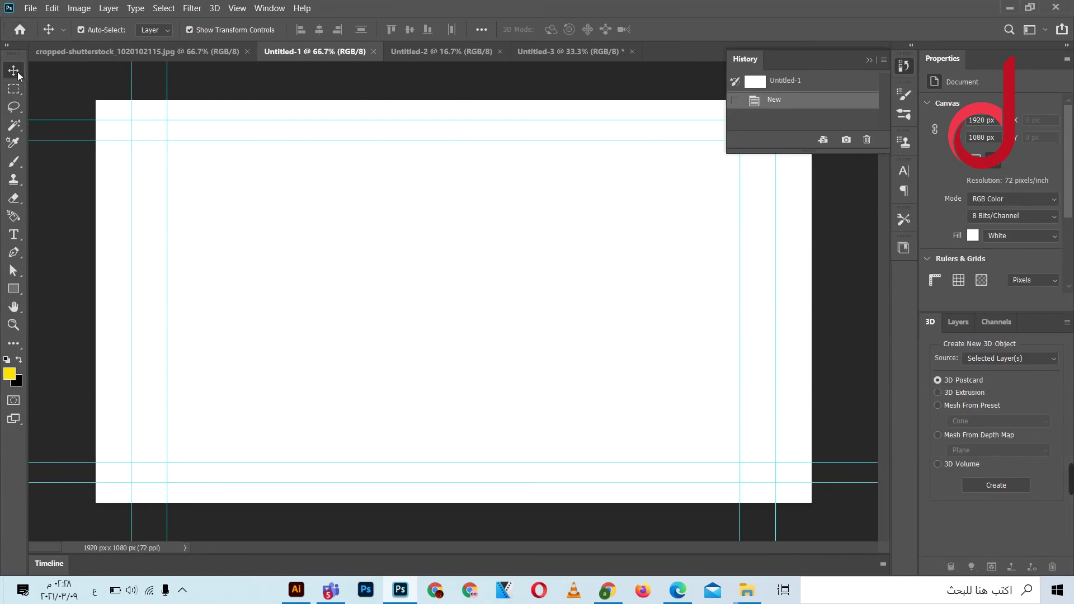
{"action": "left_click", "coordinate": [1044, 30]}
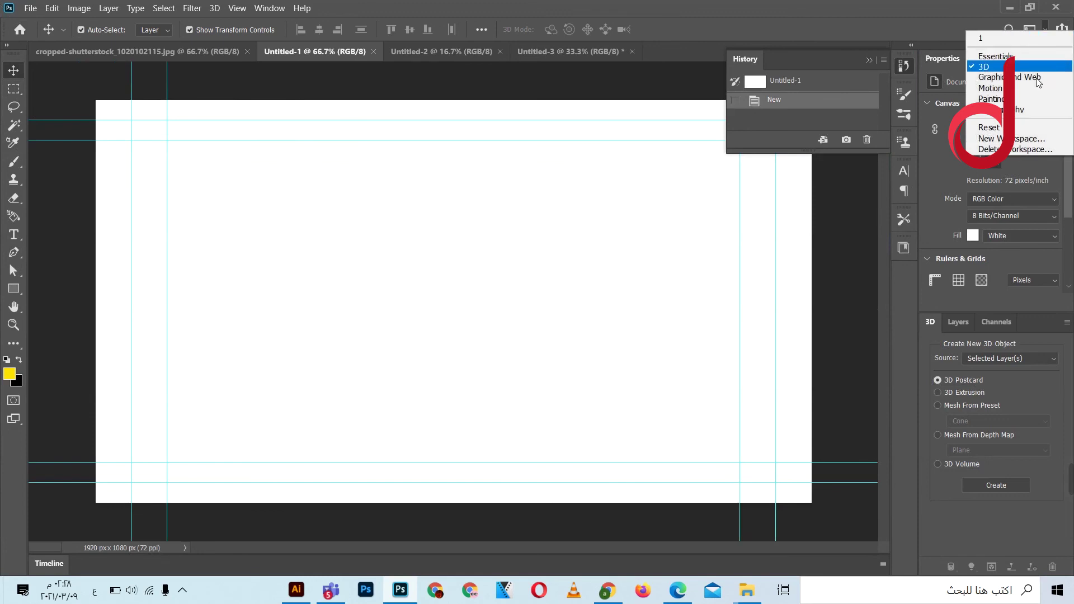
{"action": "left_click", "coordinate": [1037, 78]}
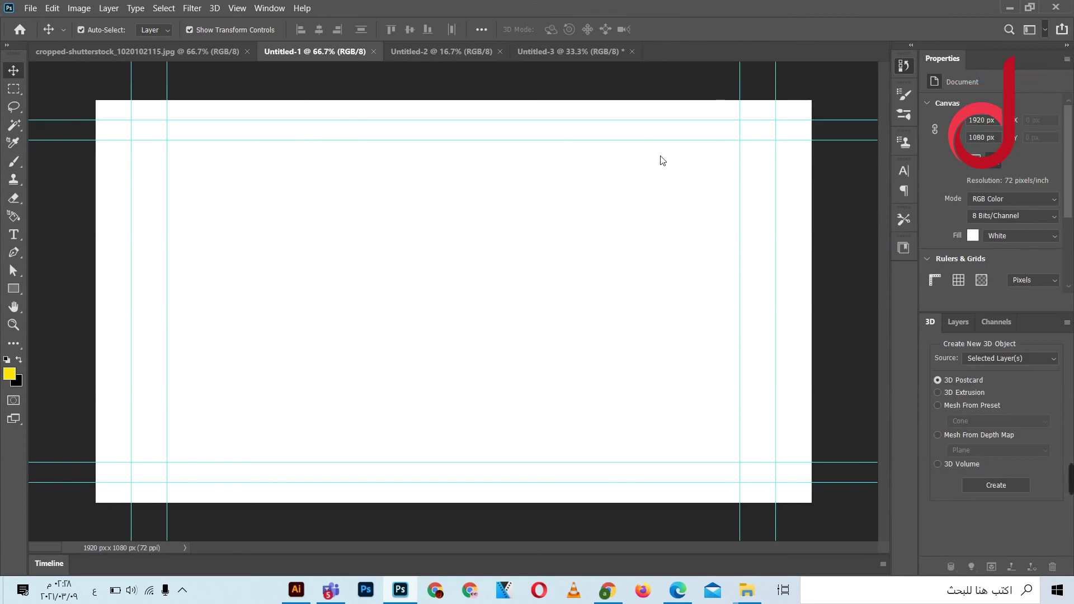
{"action": "left_click", "coordinate": [1042, 40]}
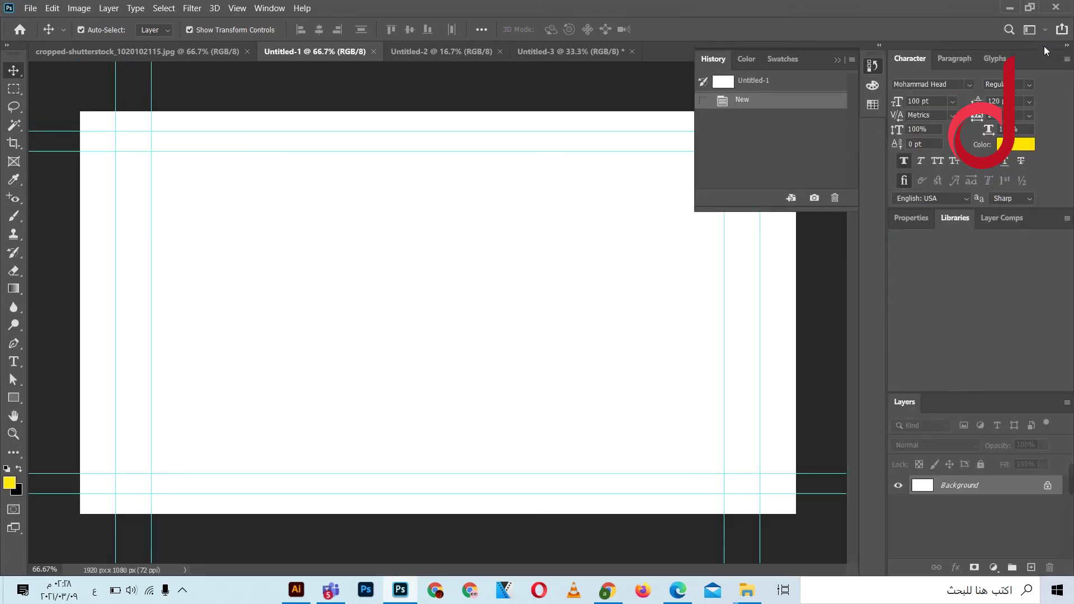
{"action": "left_click", "coordinate": [1044, 30]}
{"action": "left_click", "coordinate": [1029, 83]}
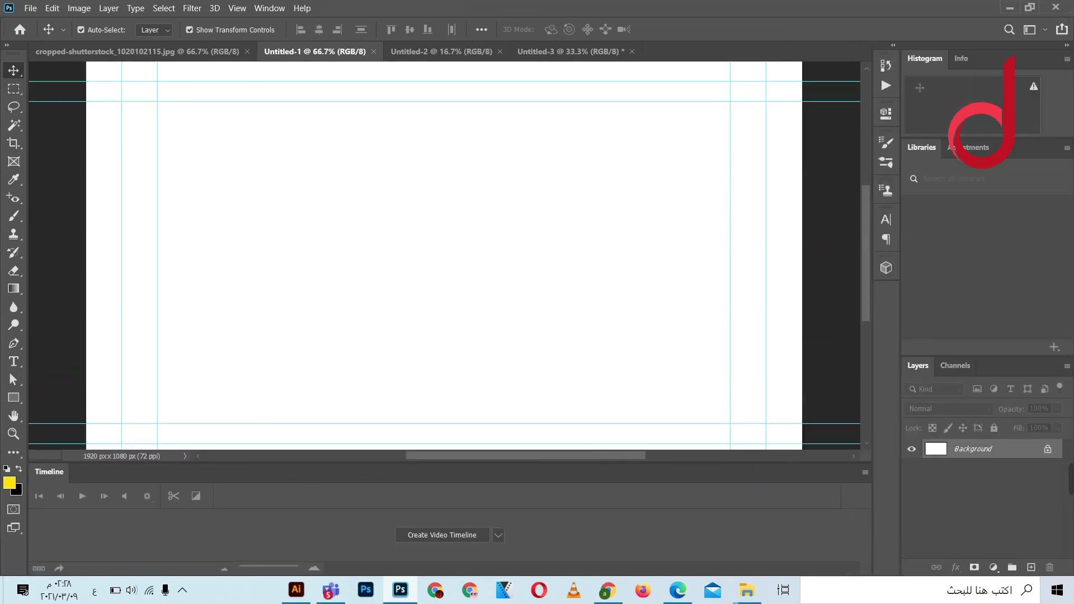
{"action": "left_click", "coordinate": [1045, 29]}
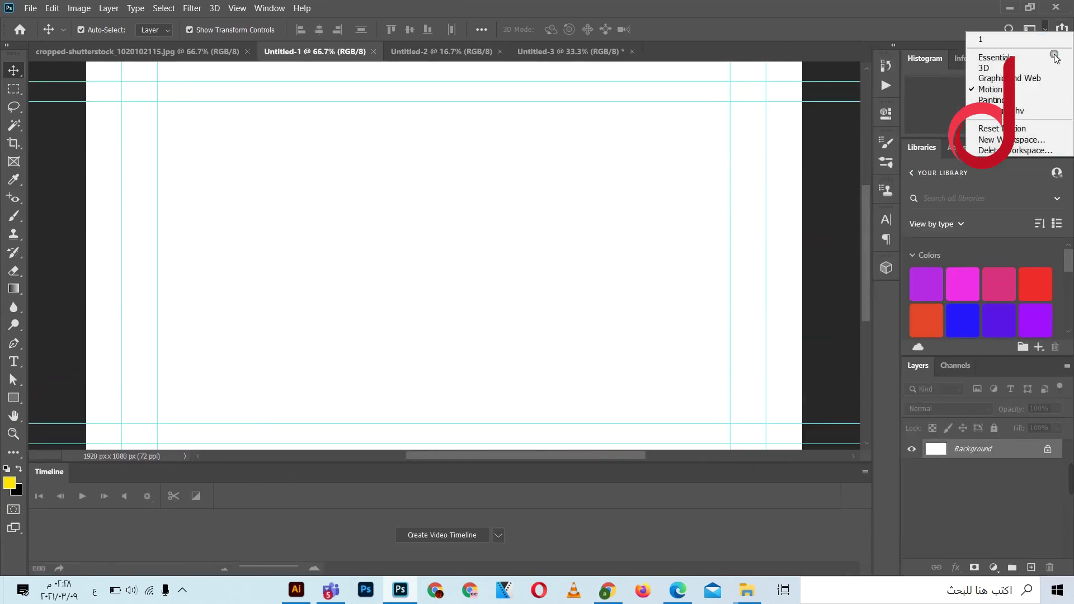
{"action": "left_click", "coordinate": [1051, 105]}
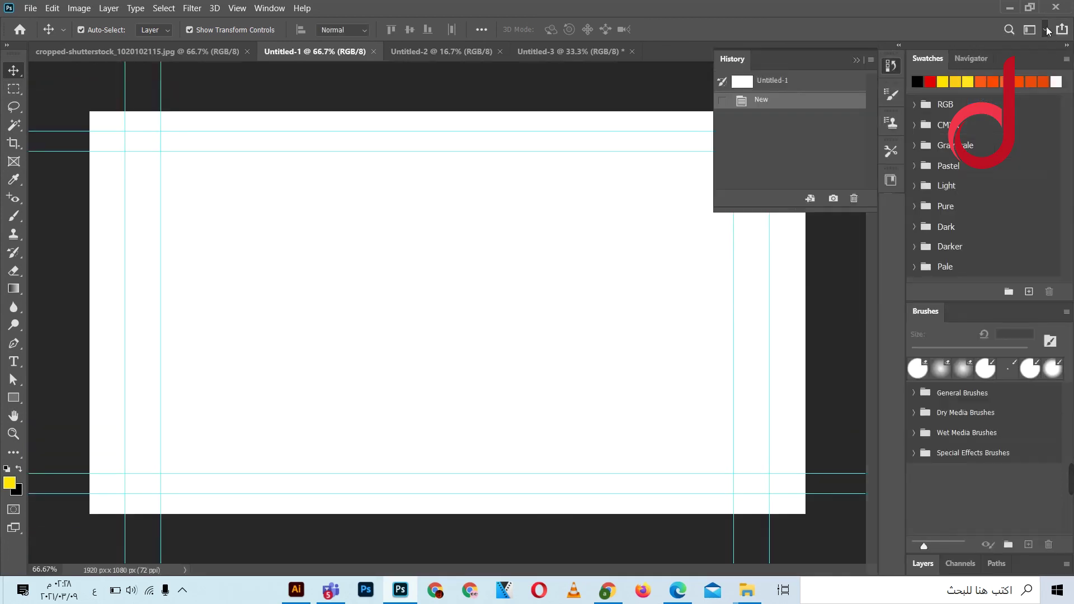
{"action": "left_click", "coordinate": [1046, 30]}
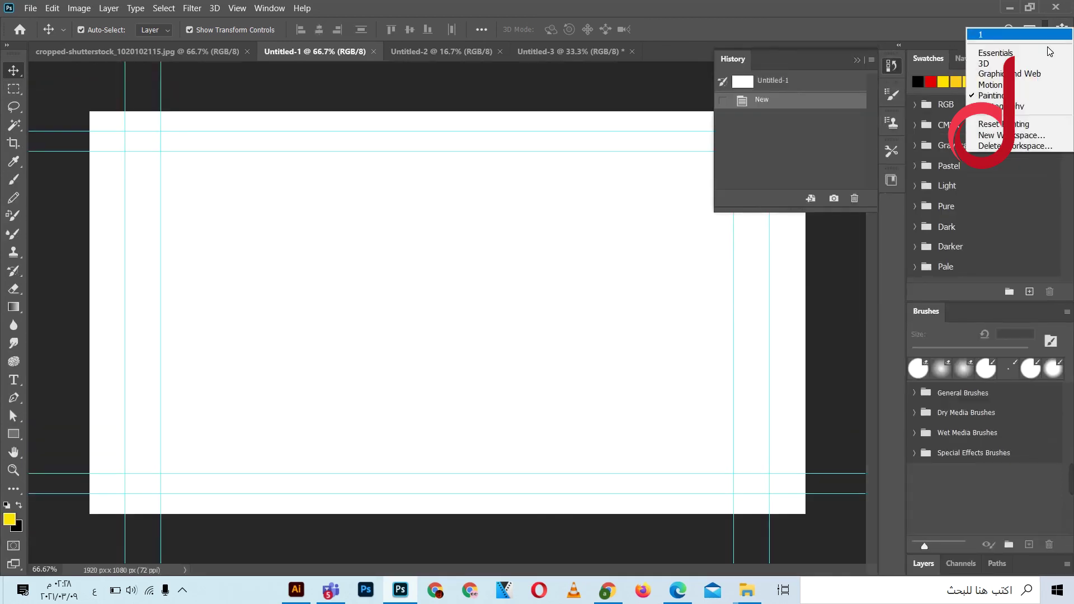
{"action": "left_click", "coordinate": [1022, 106]}
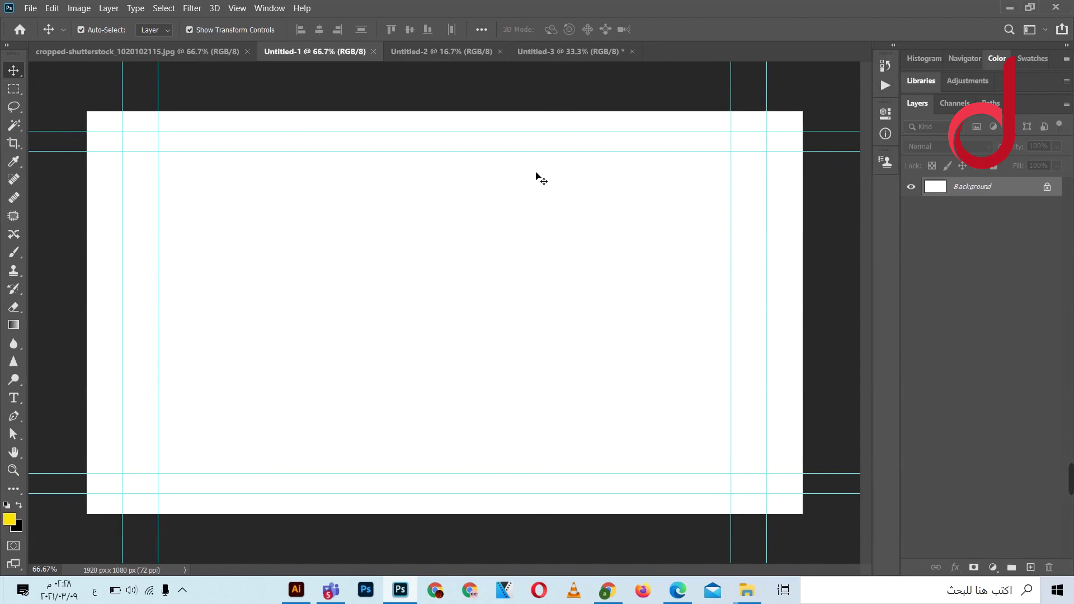